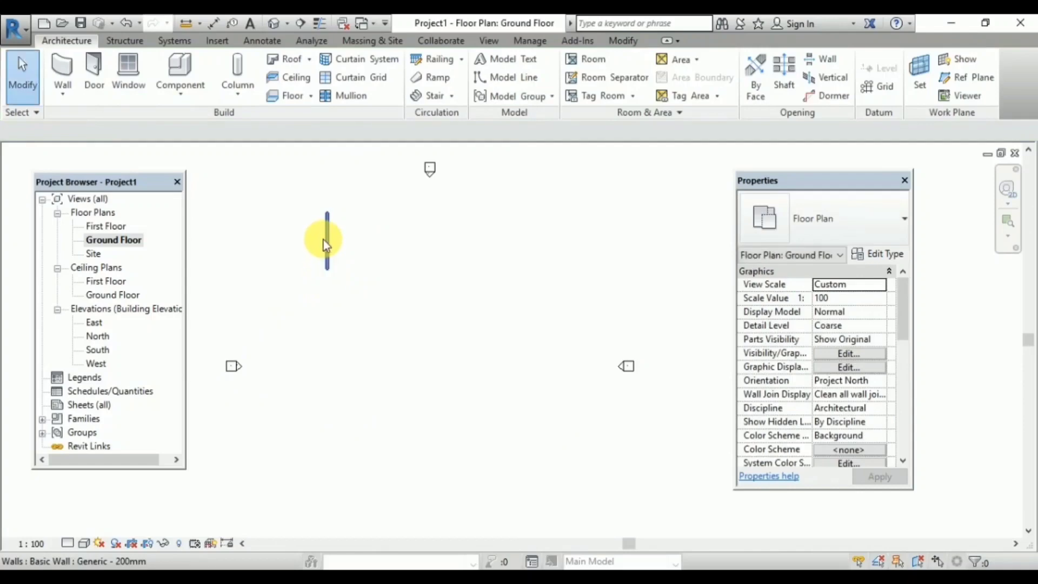
pyautogui.moveTo(342, 241); pyautogui.dragTo(339, 264, button='middle')
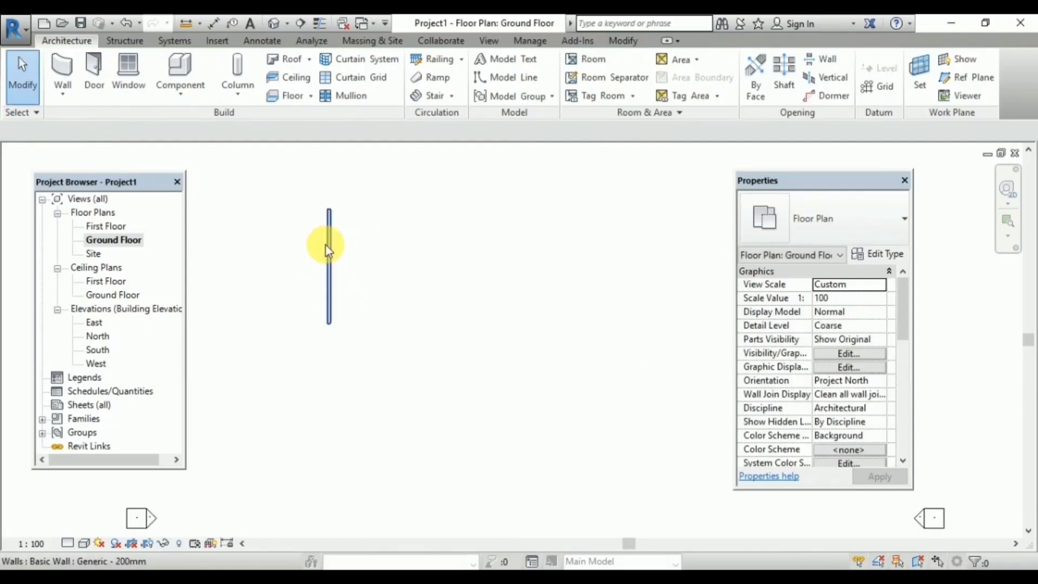
pyautogui.scroll(2, 397, 248)
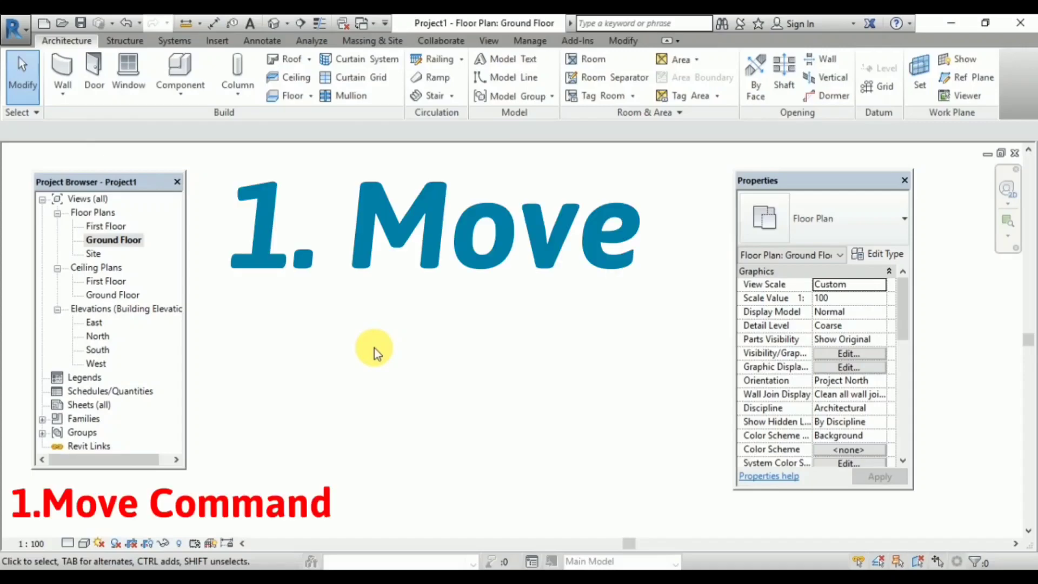
# Draw a vertical Generic - 200mm wall about 8' long in the Ground Floor plan.
pyautogui.click(65, 73)
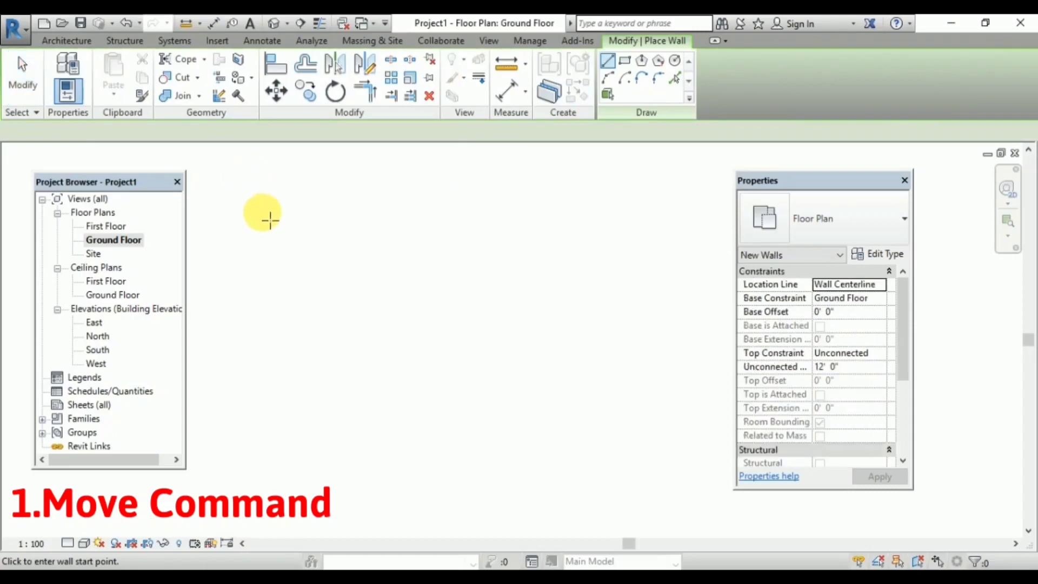
pyautogui.click(265, 212)
pyautogui.click(273, 280)
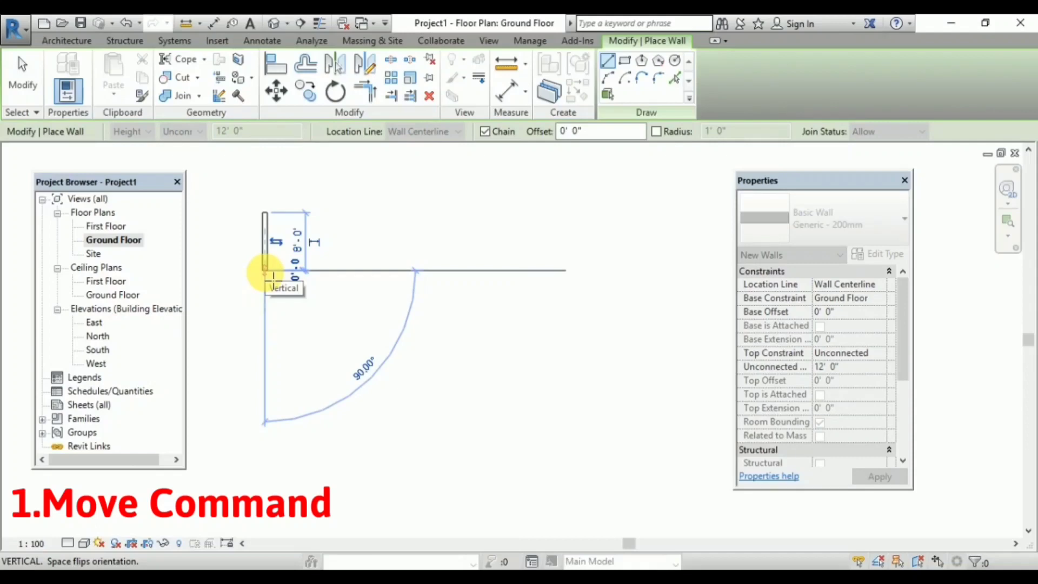
pyautogui.press('Escape')
pyautogui.press('Escape')
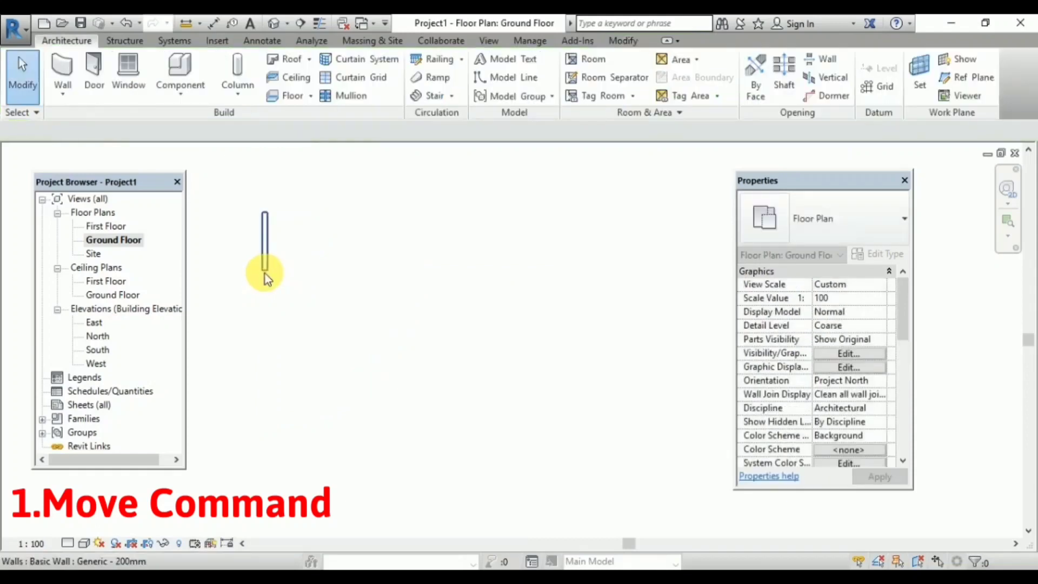
# Move the wall horizontally to the right with the Move command, using its midpoint as the start point.
pyautogui.scroll(3, 246, 223)
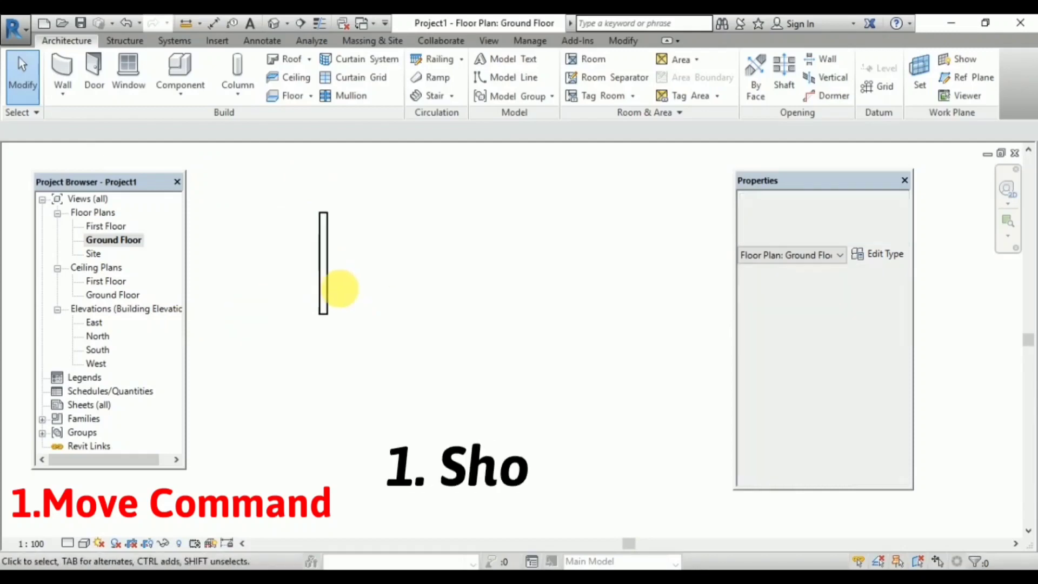
pyautogui.scroll(3, 339, 270)
pyautogui.scroll(-1, 344, 265)
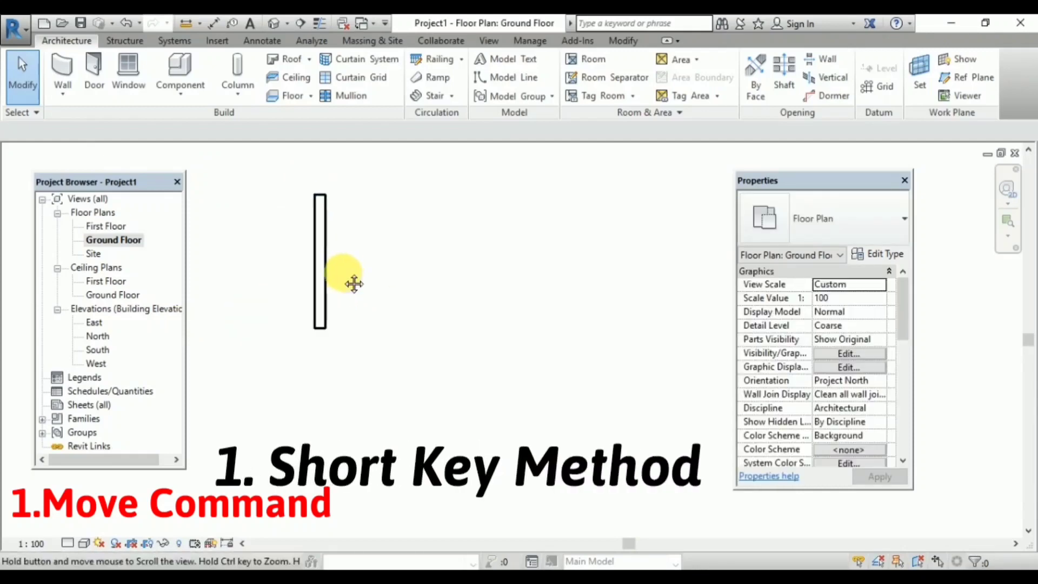
pyautogui.moveTo(344, 265); pyautogui.dragTo(338, 287, button='middle')
pyautogui.press('m')
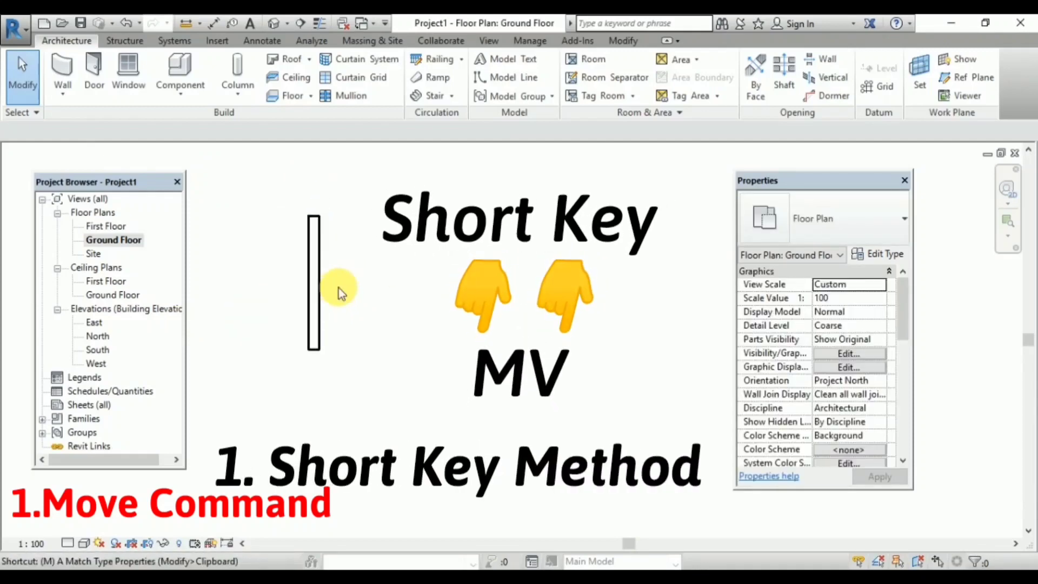
pyautogui.press('v')
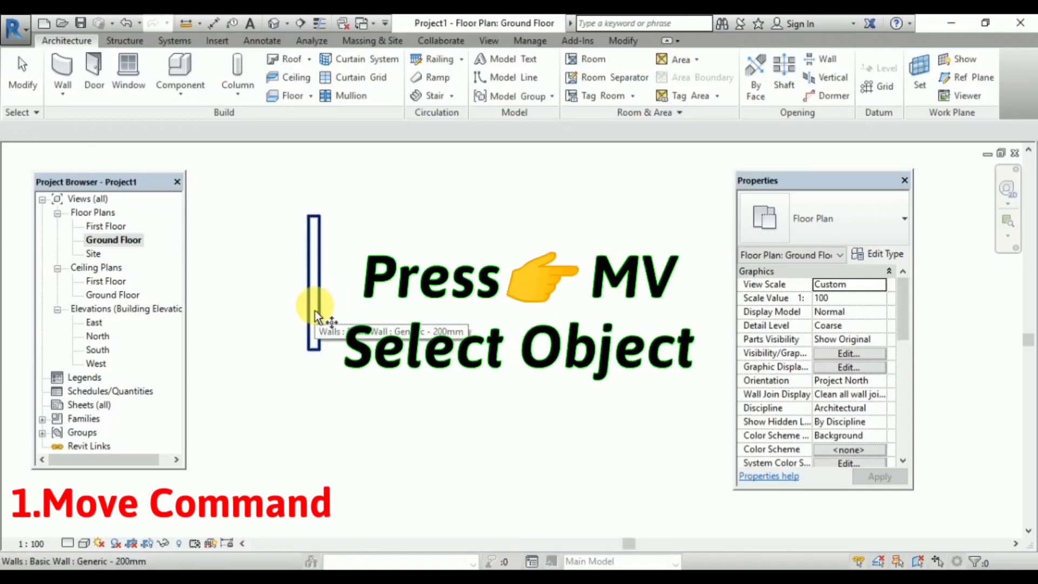
pyautogui.click(311, 272)
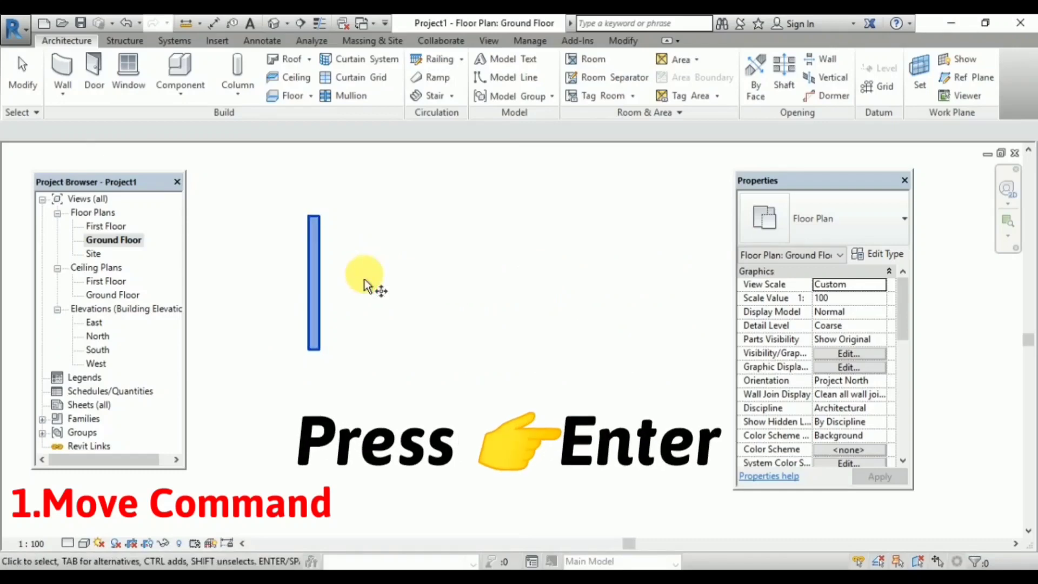
pyautogui.press('Return')
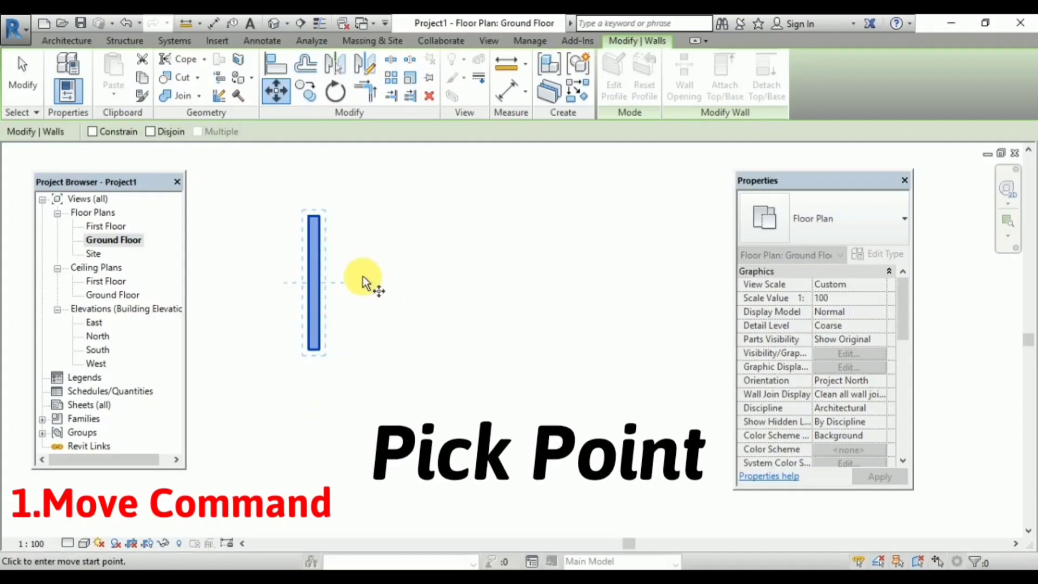
pyautogui.click(312, 284)
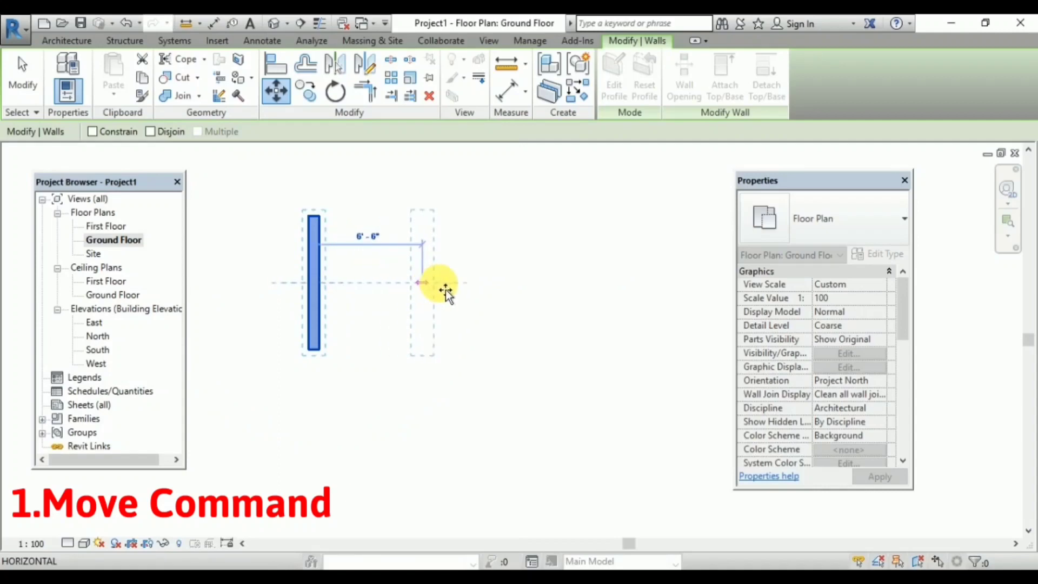
pyautogui.click(439, 288)
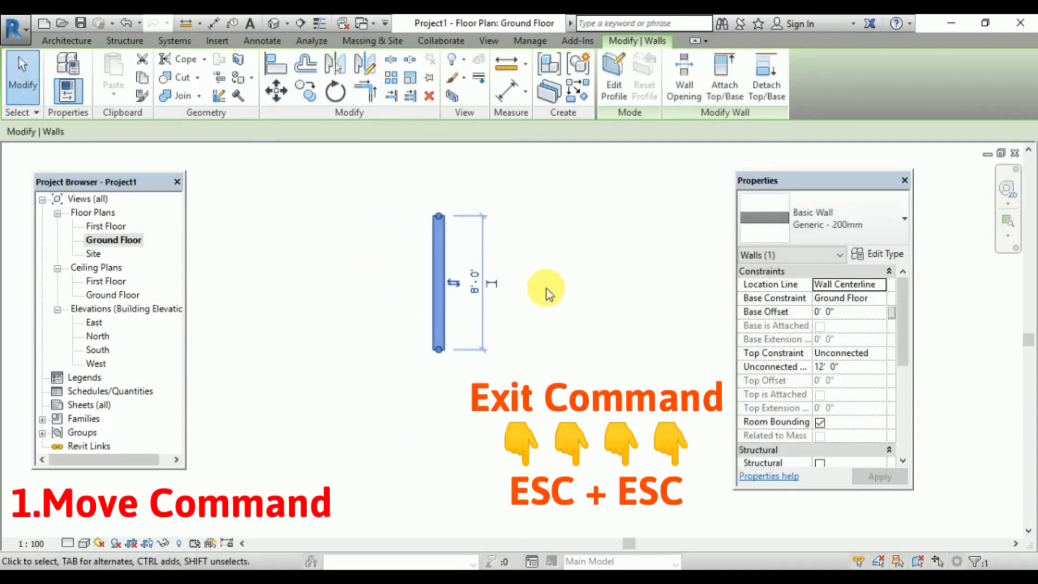
pyautogui.press('Escape')
pyautogui.press('Escape')
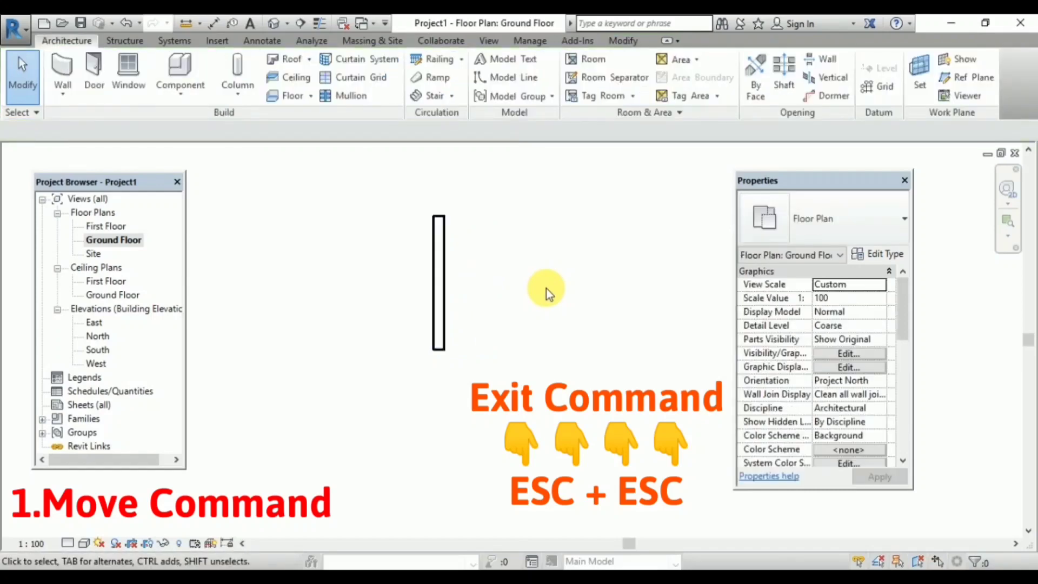
# Move the wall exactly 7' horizontally to the right from its midpoint.
pyautogui.press('m')
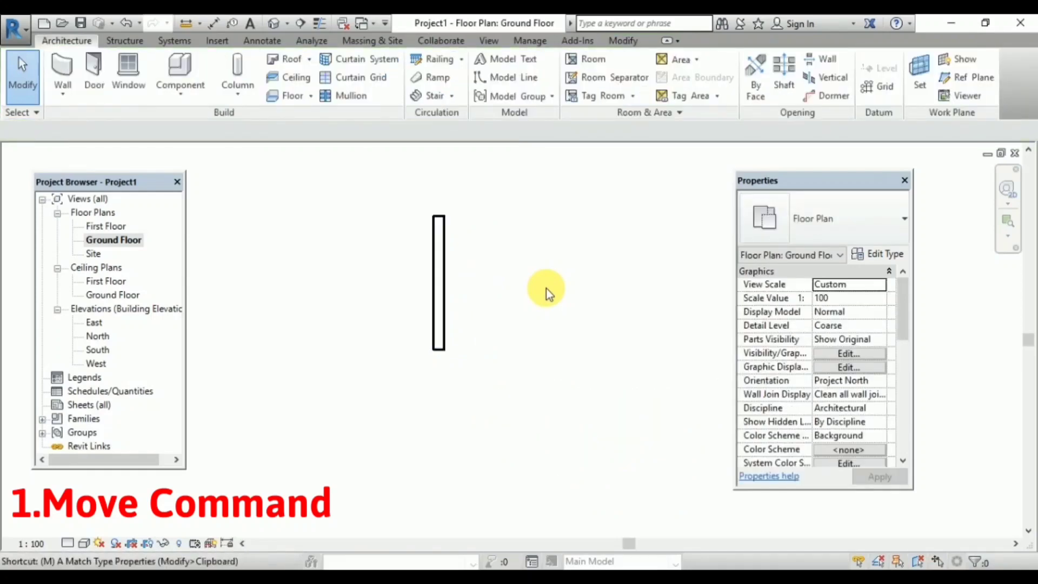
pyautogui.press('v')
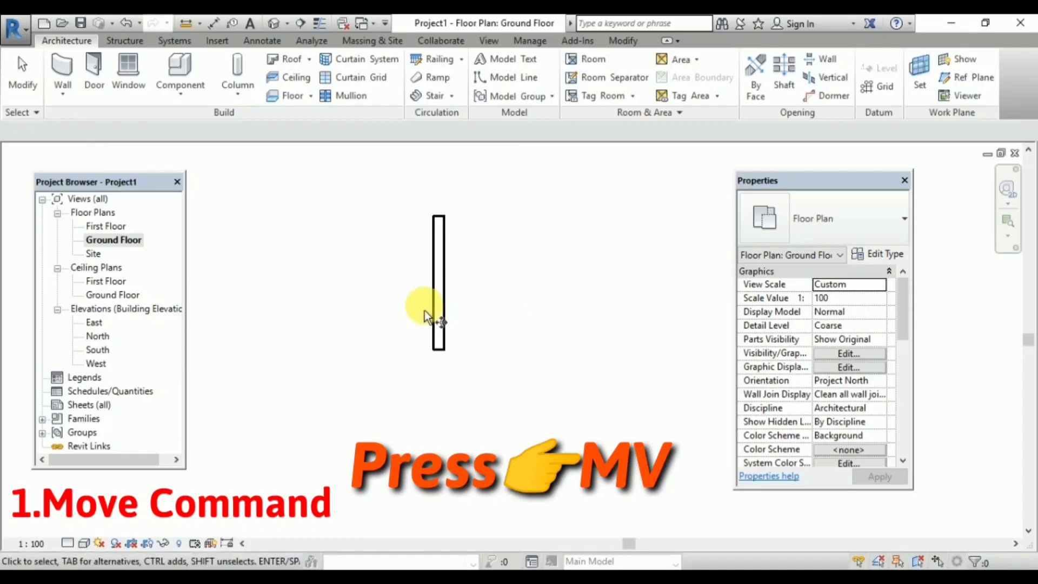
pyautogui.click(441, 300)
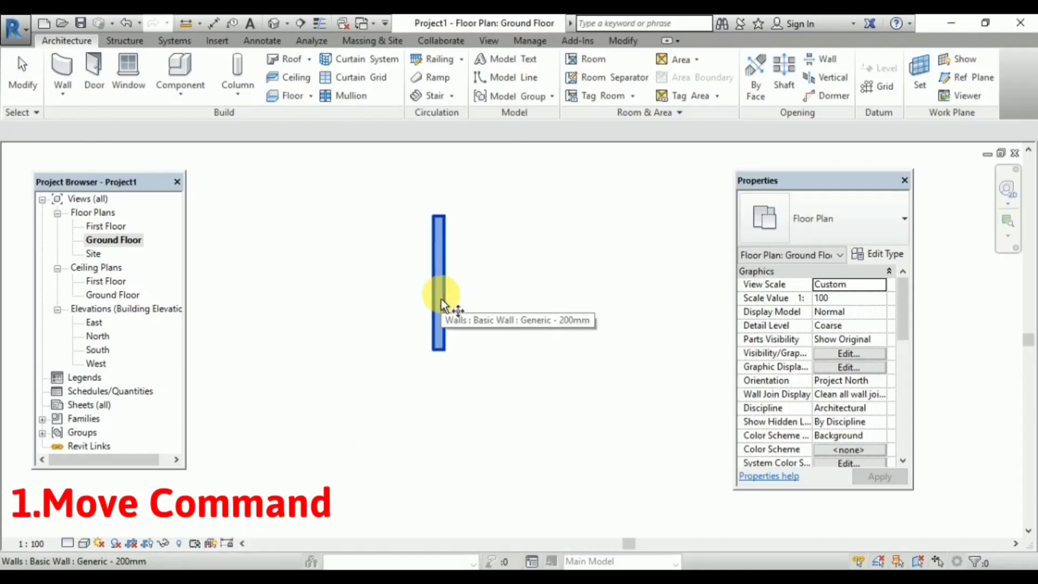
pyautogui.press('Return')
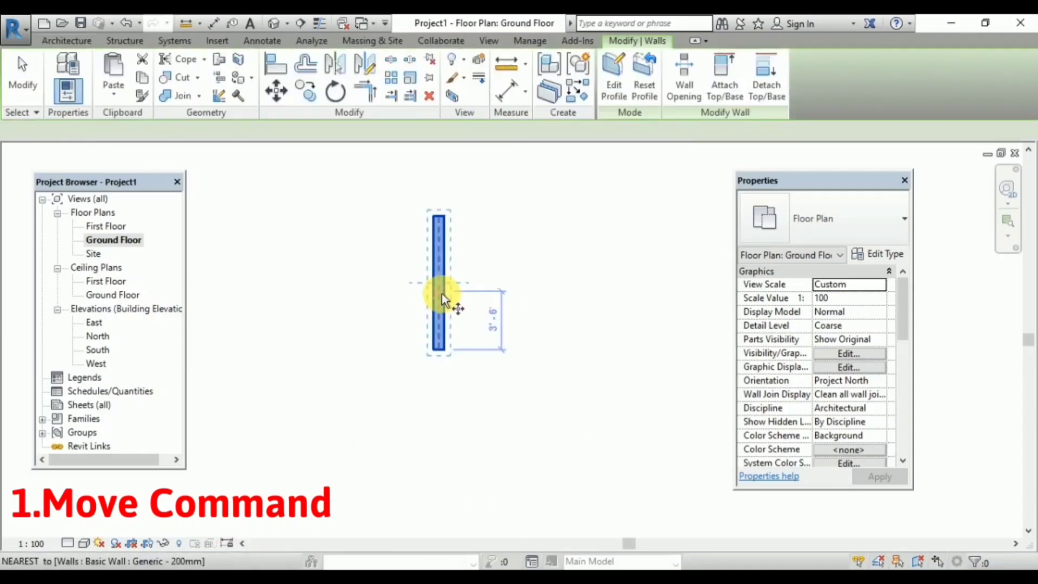
pyautogui.click(448, 282)
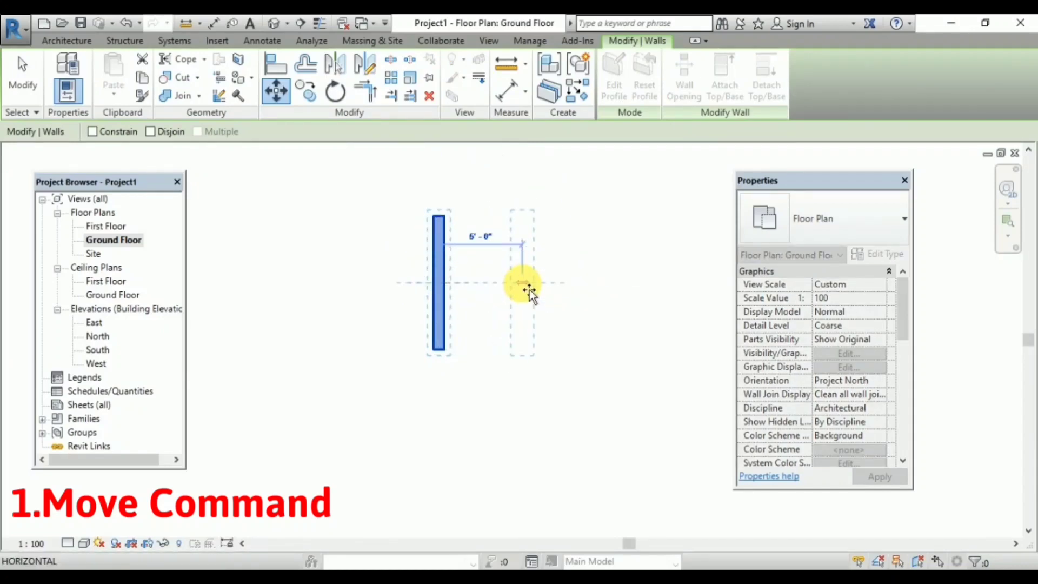
pyautogui.write('7')
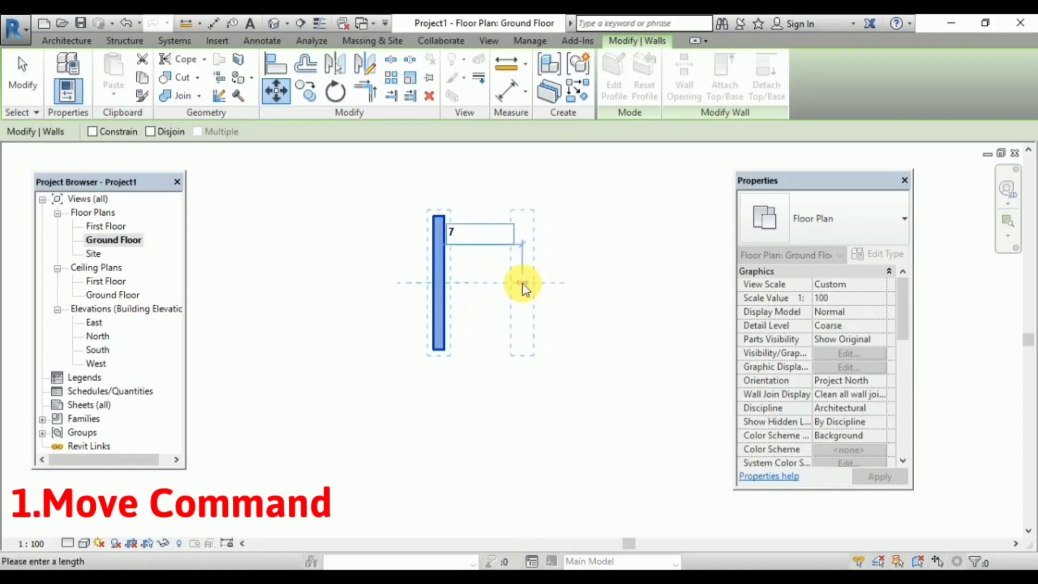
pyautogui.press('Return')
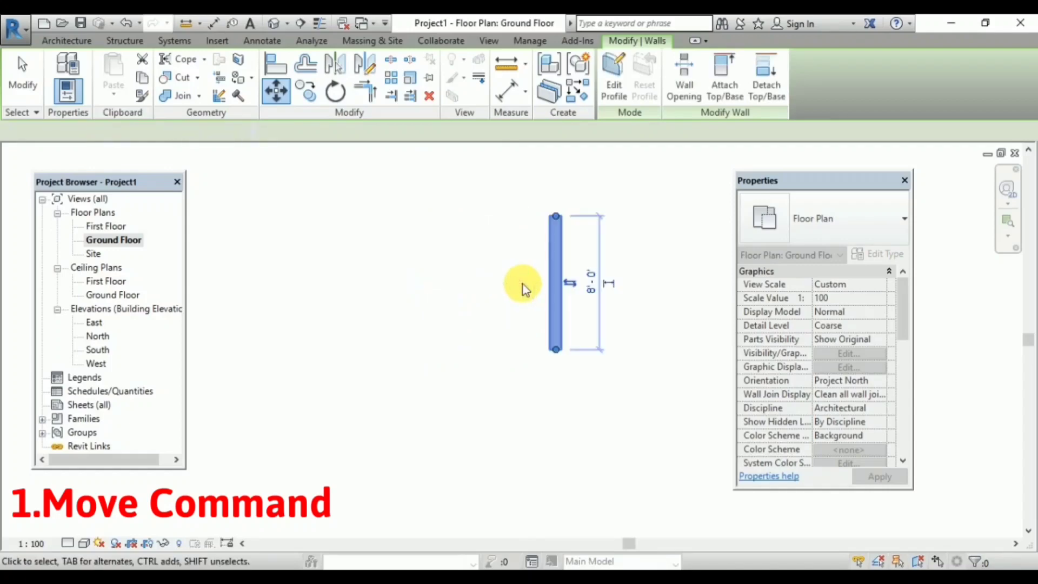
pyautogui.click(383, 264)
# Move the wall about 5' 6" horizontally to the right, starting from its midpoint.
pyautogui.moveTo(578, 271); pyautogui.dragTo(375, 259, button='middle')
pyautogui.moveTo(313, 248); pyautogui.dragTo(335, 267, button='middle')
pyautogui.moveTo(388, 246); pyautogui.dragTo(397, 289, button='middle')
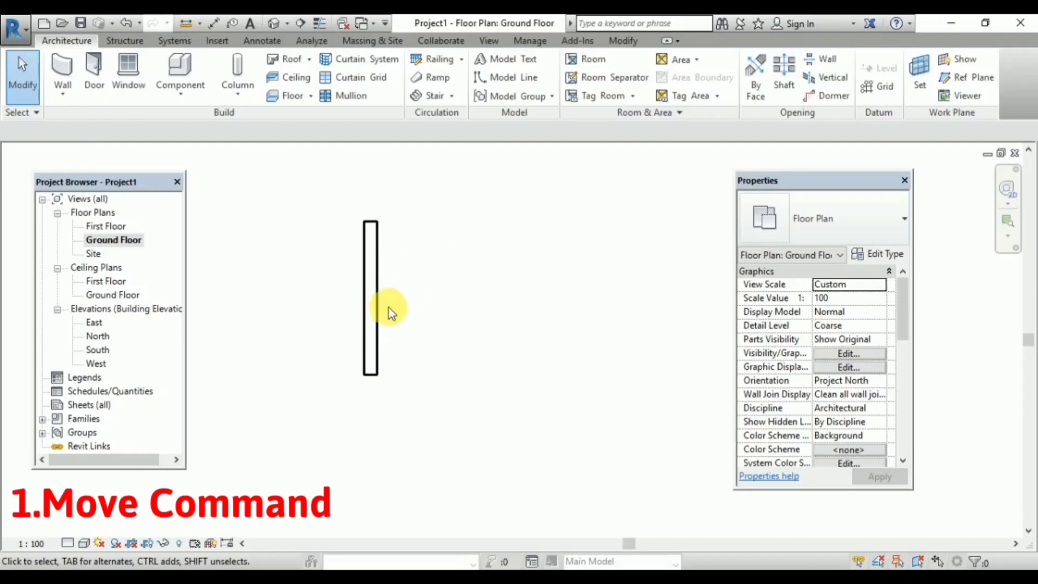
pyautogui.moveTo(437, 297); pyautogui.dragTo(453, 286, button='middle')
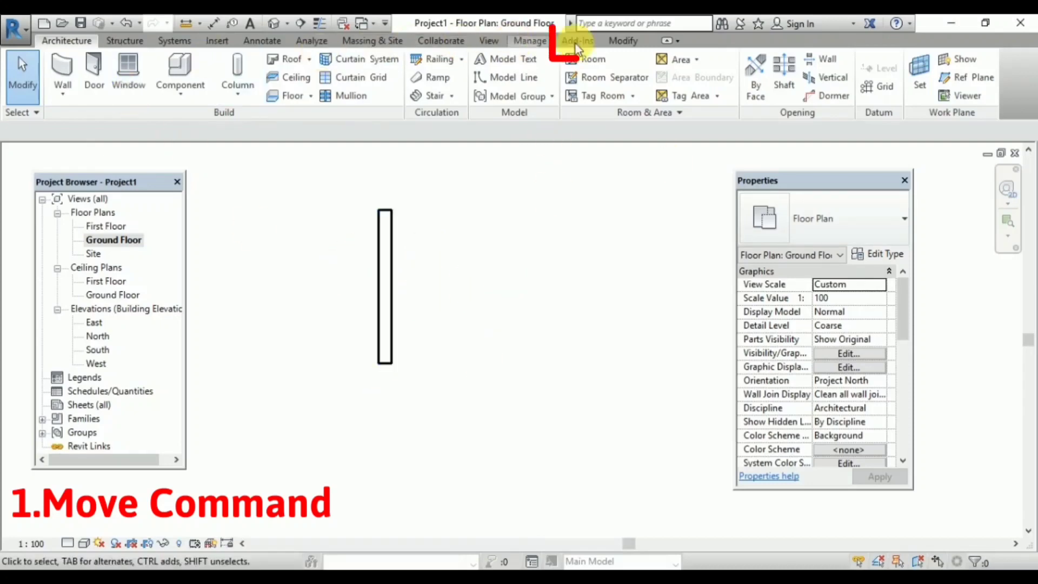
pyautogui.click(636, 45)
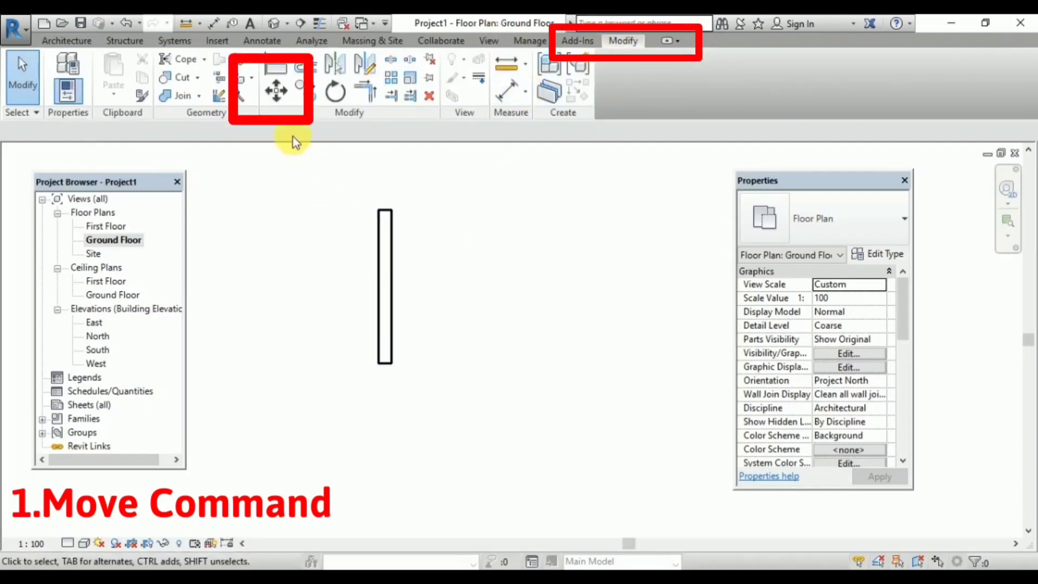
pyautogui.click(281, 93)
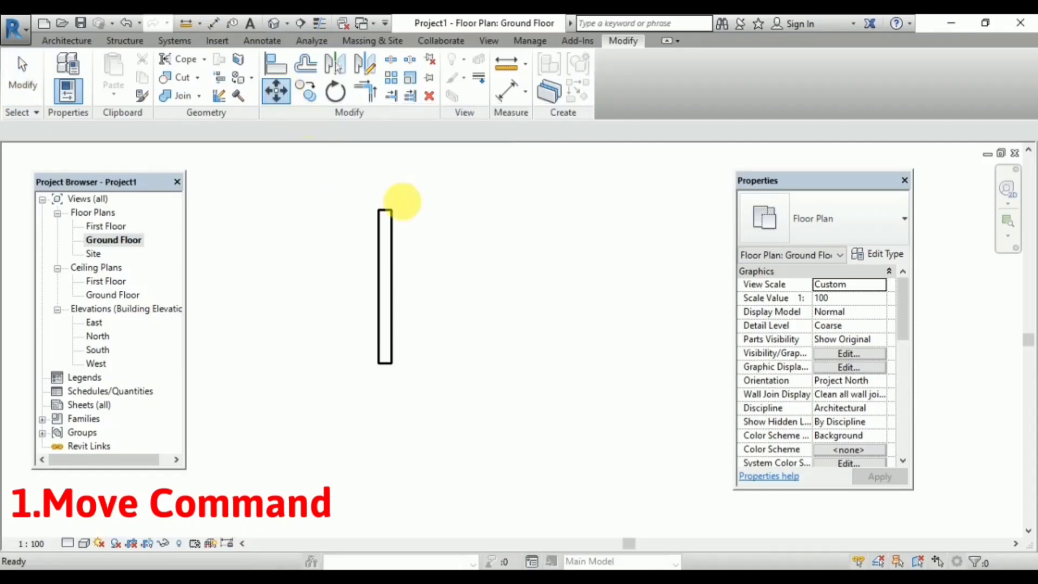
pyautogui.click(395, 272)
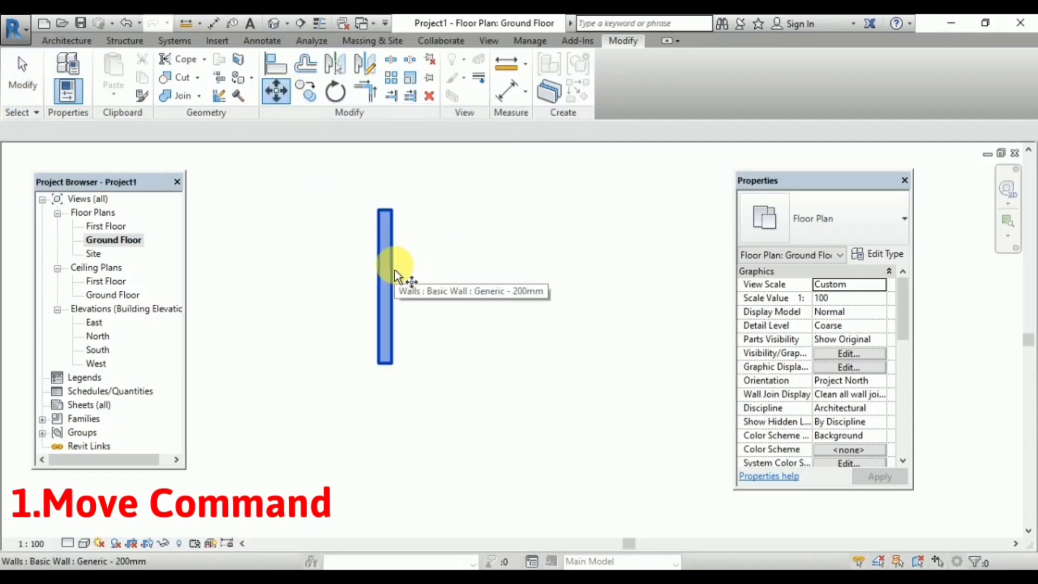
pyautogui.press('Return')
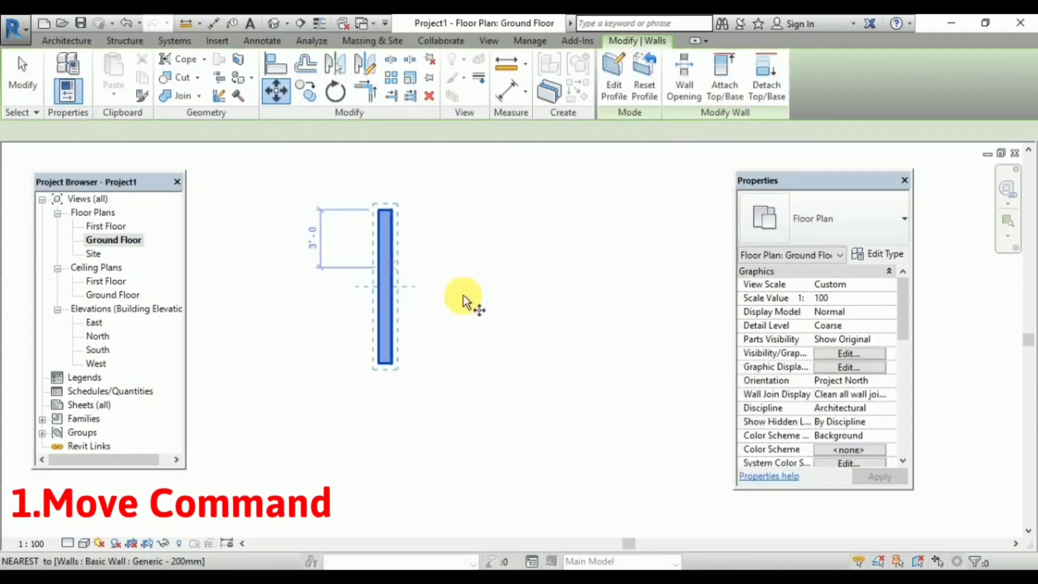
pyautogui.click(386, 287)
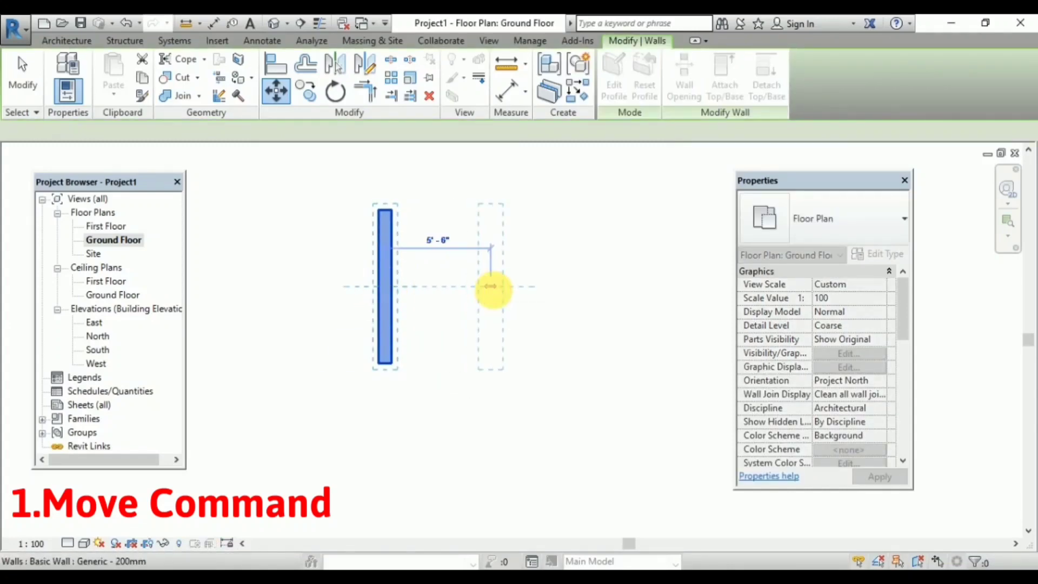
pyautogui.click(493, 295)
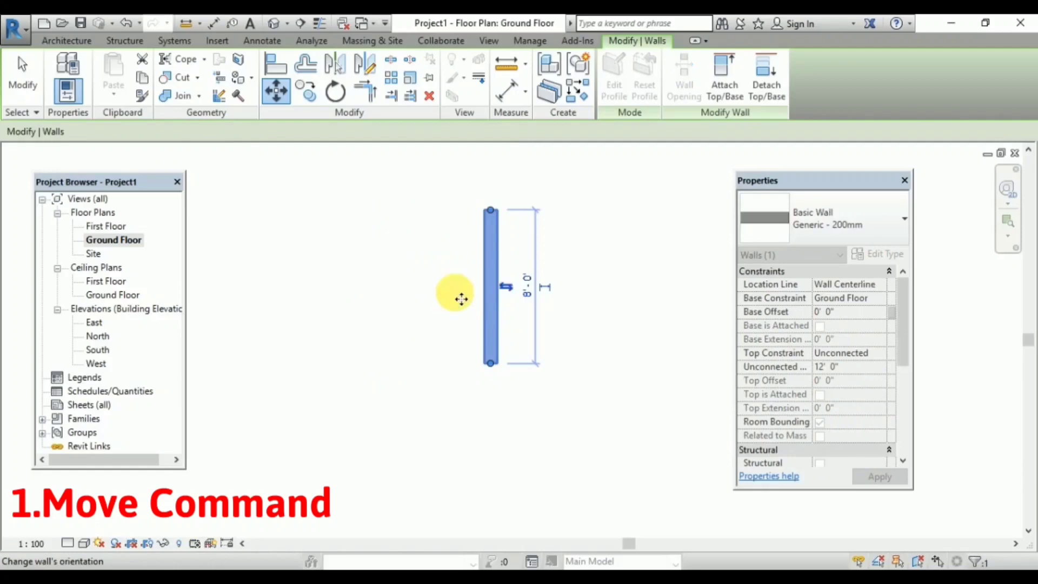
pyautogui.click(326, 294)
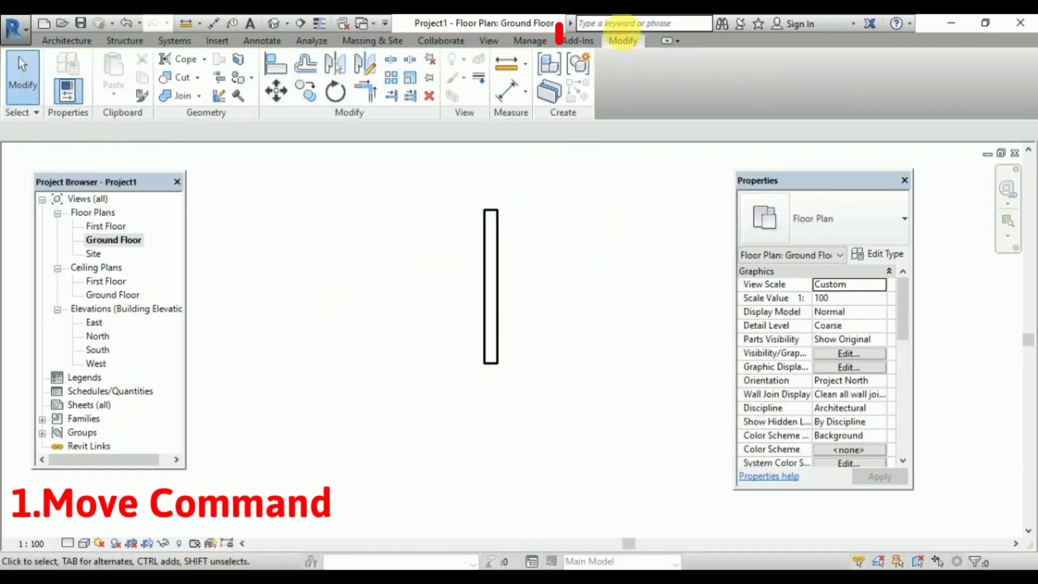
# Move the wall exactly 5' horizontally to the left with the Move command, using its upper endpoint as the start point.
pyautogui.click(622, 37)
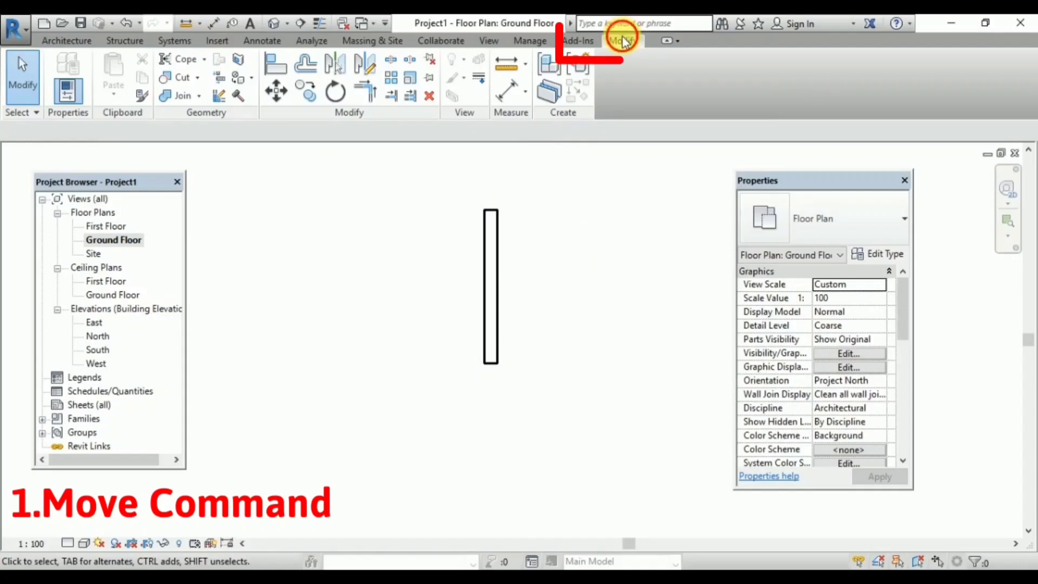
pyautogui.click(277, 92)
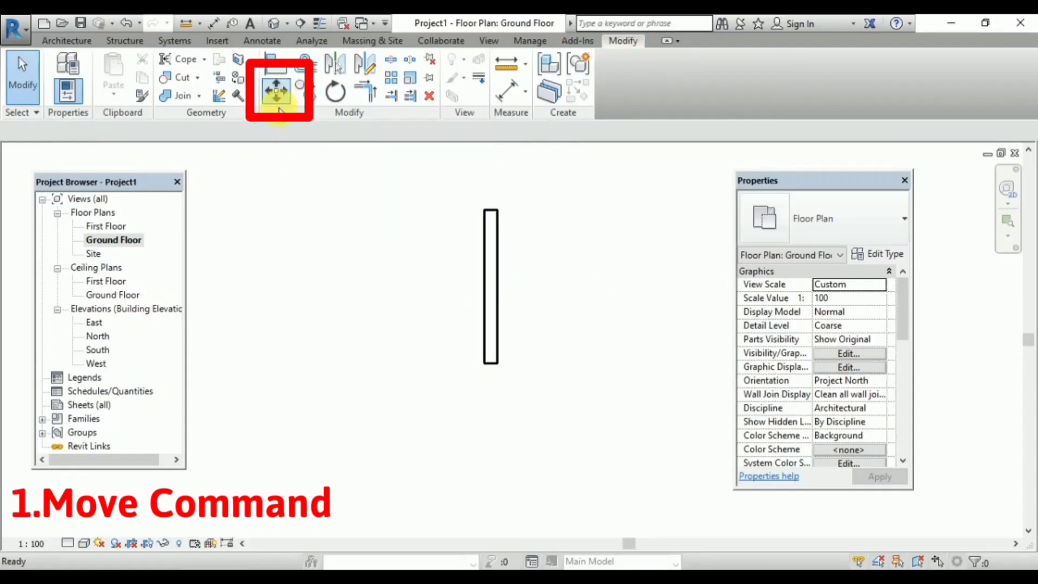
pyautogui.click(488, 280)
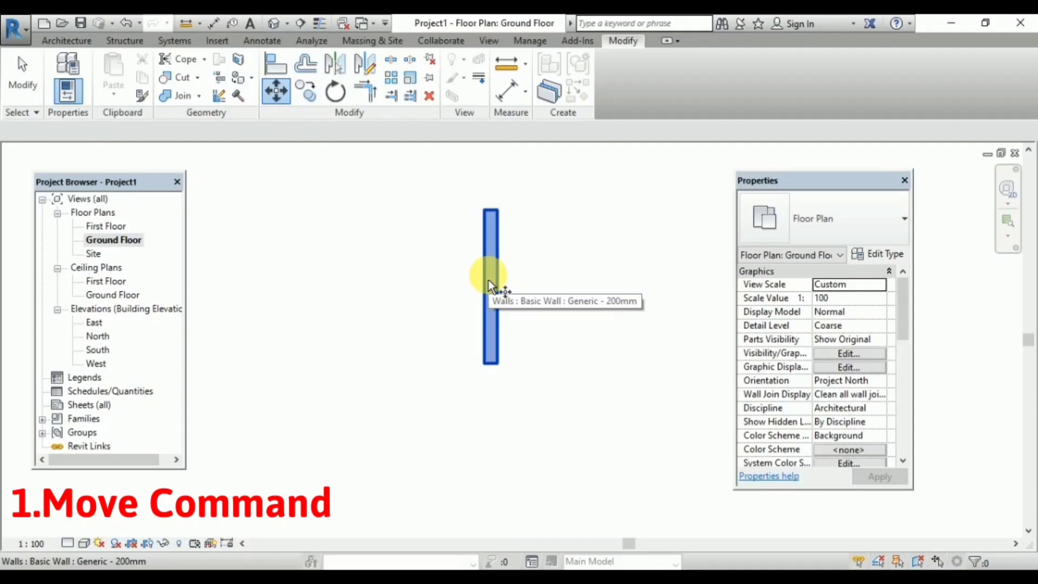
pyautogui.click(488, 276)
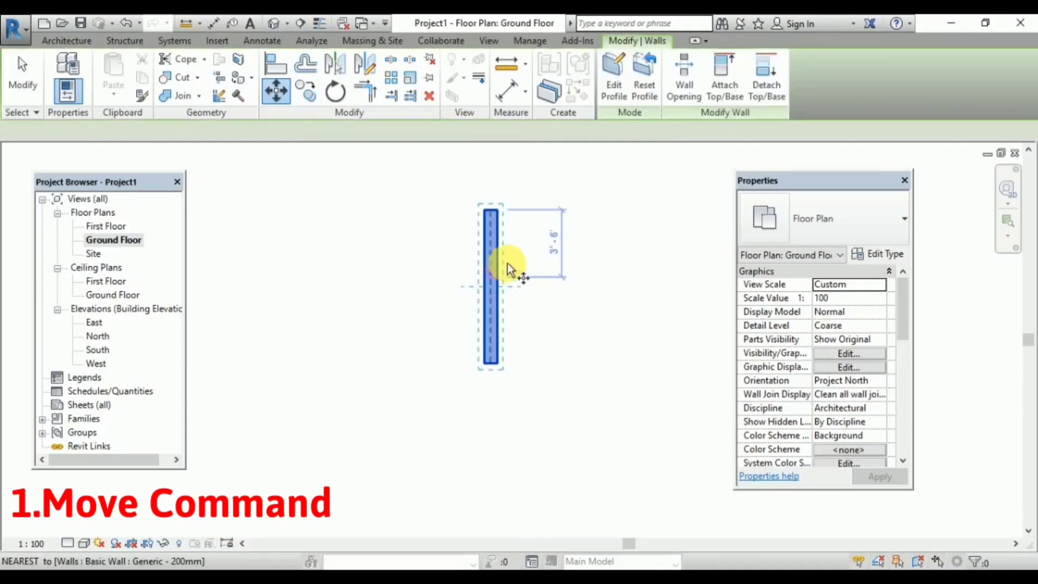
pyautogui.press('Return')
pyautogui.click(491, 210)
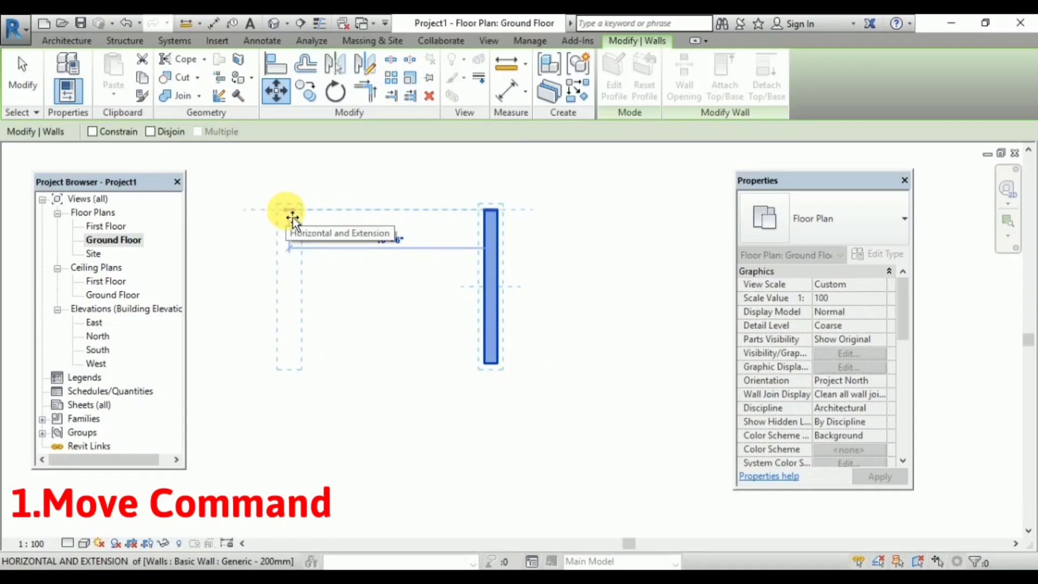
pyautogui.write("5'")
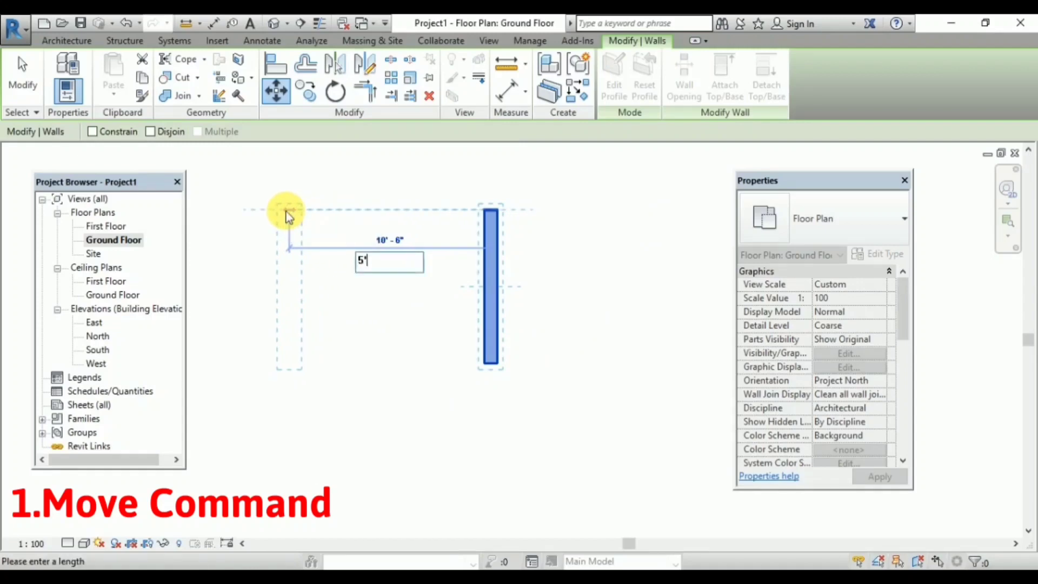
pyautogui.press('Return')
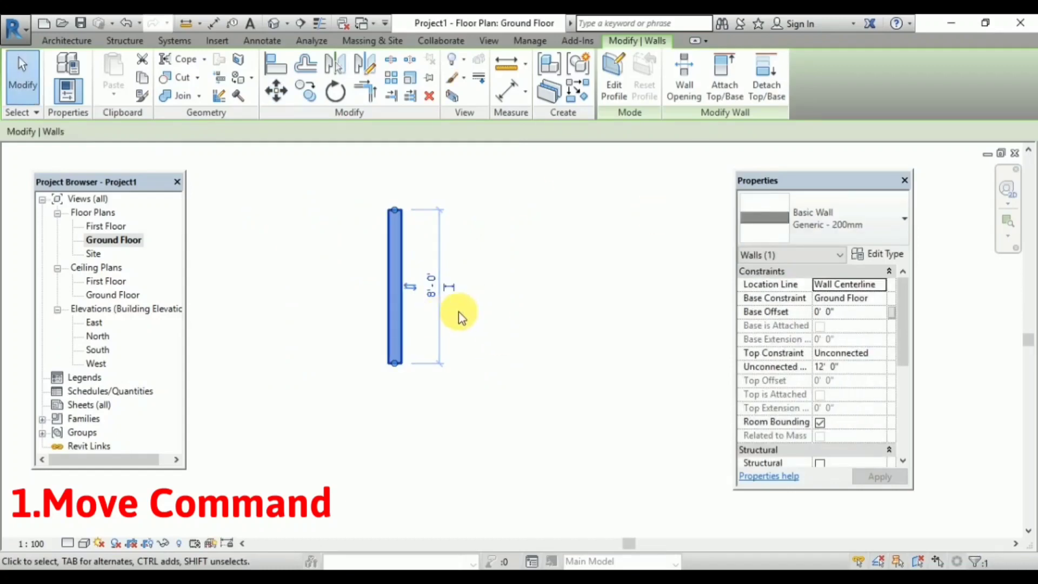
pyautogui.press('Escape')
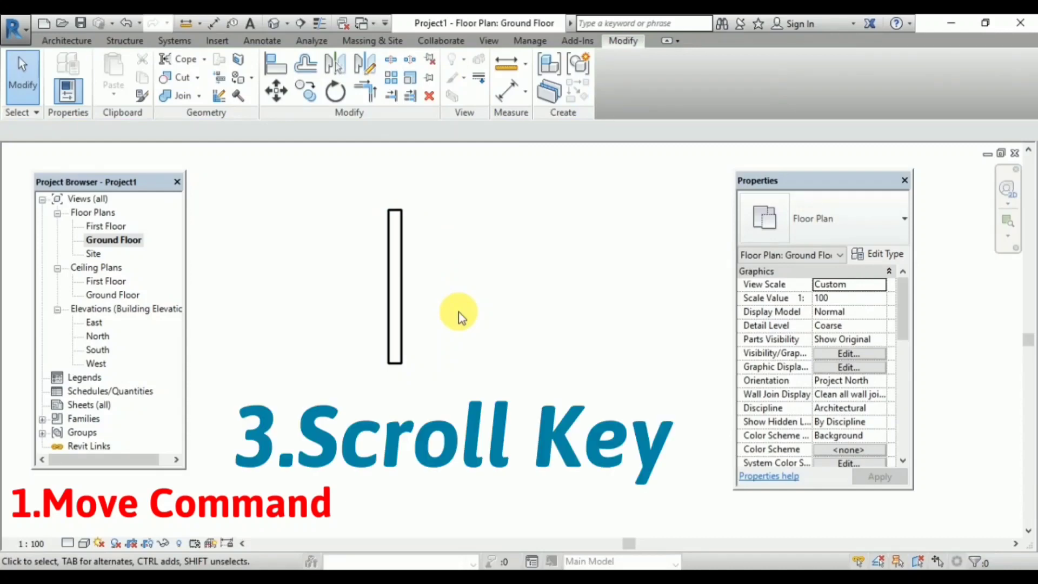
# Select the wall and nudge it in small increments to the right and back to the left.
pyautogui.moveTo(449, 228); pyautogui.dragTo(394, 254, button='middle')
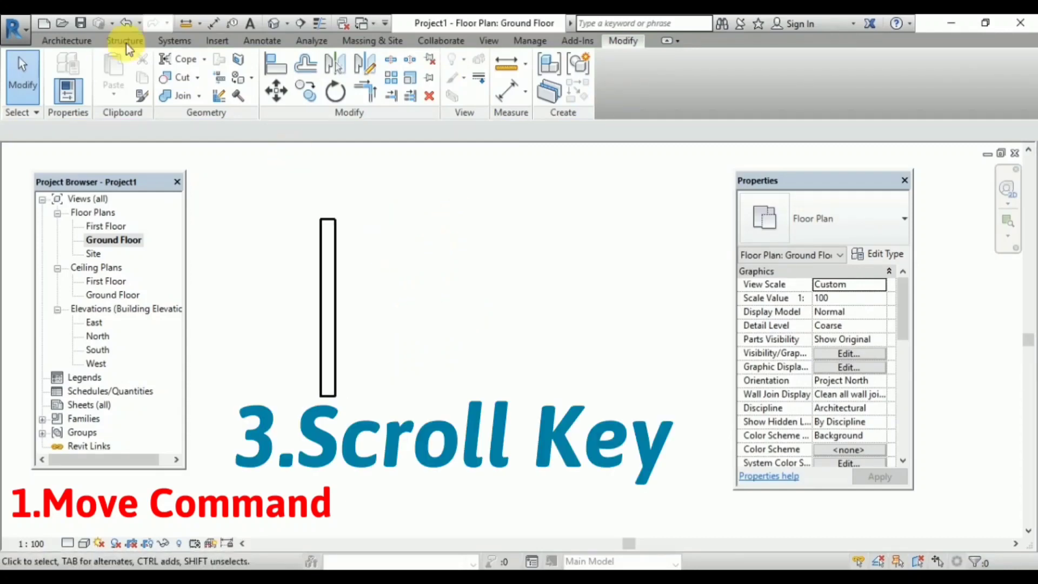
pyautogui.click(67, 39)
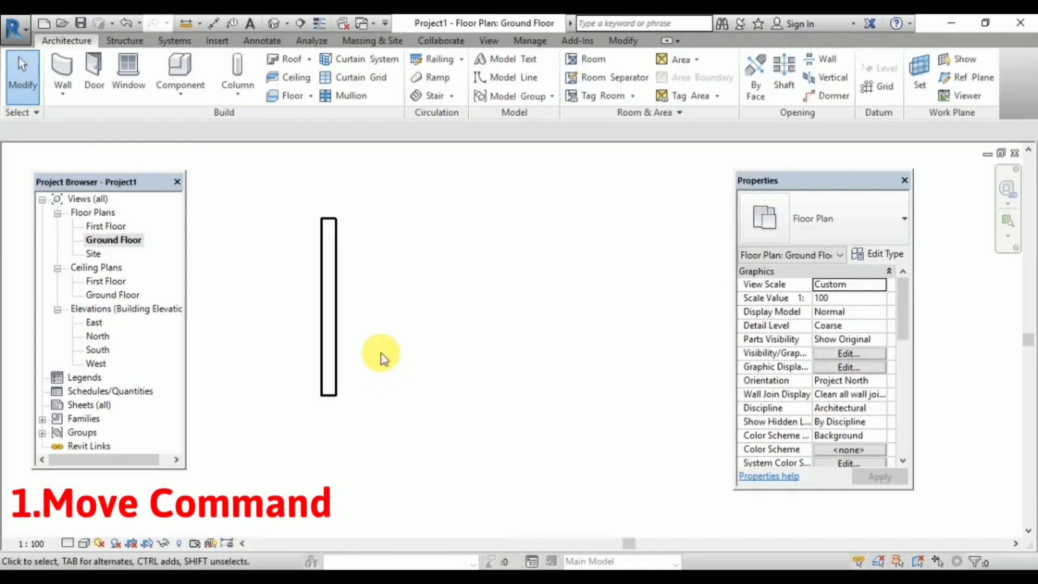
pyautogui.click(332, 298)
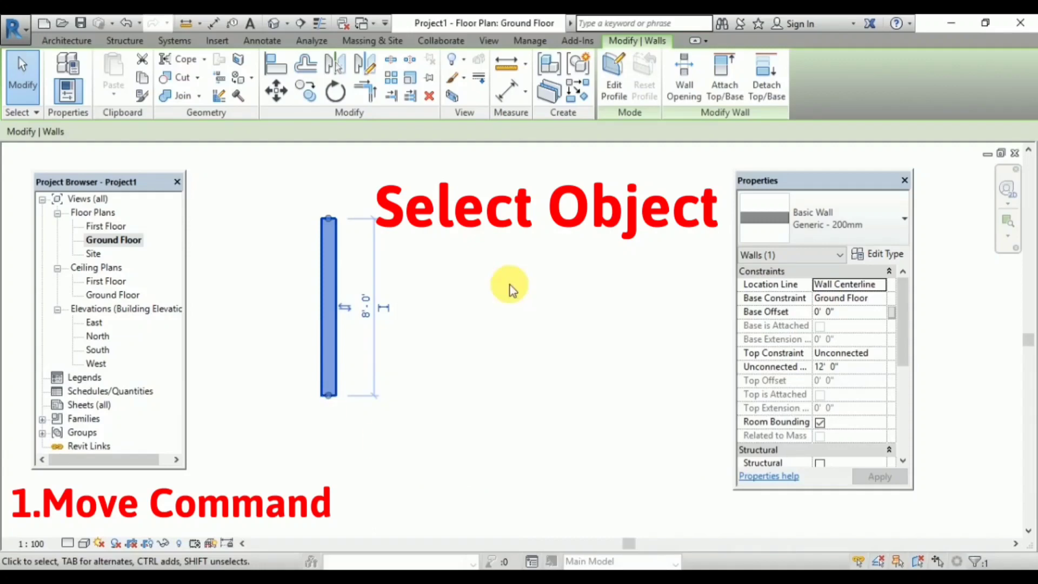
pyautogui.press('Right')
pyautogui.press('Right')
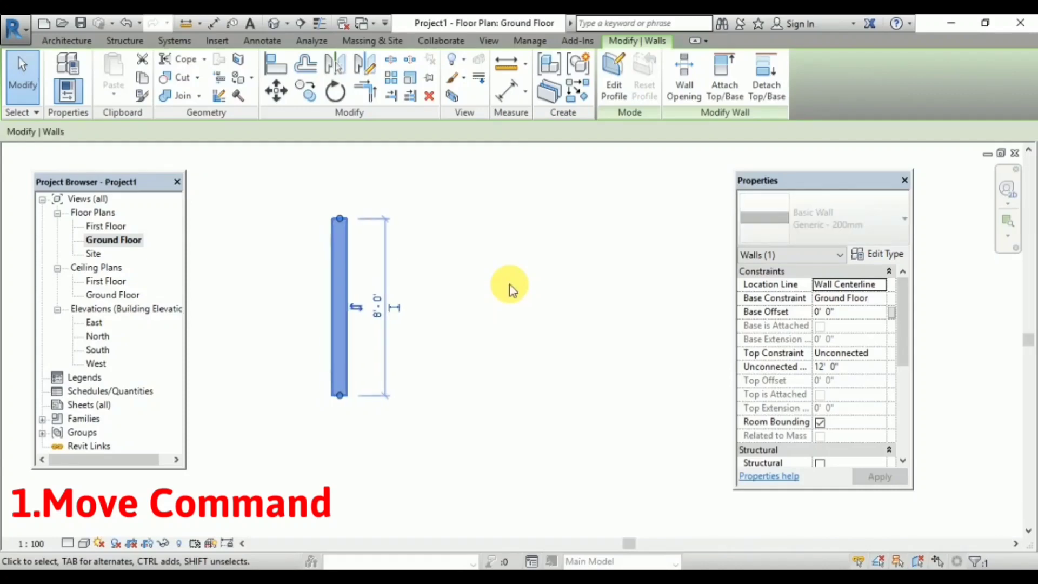
pyautogui.press('Right')
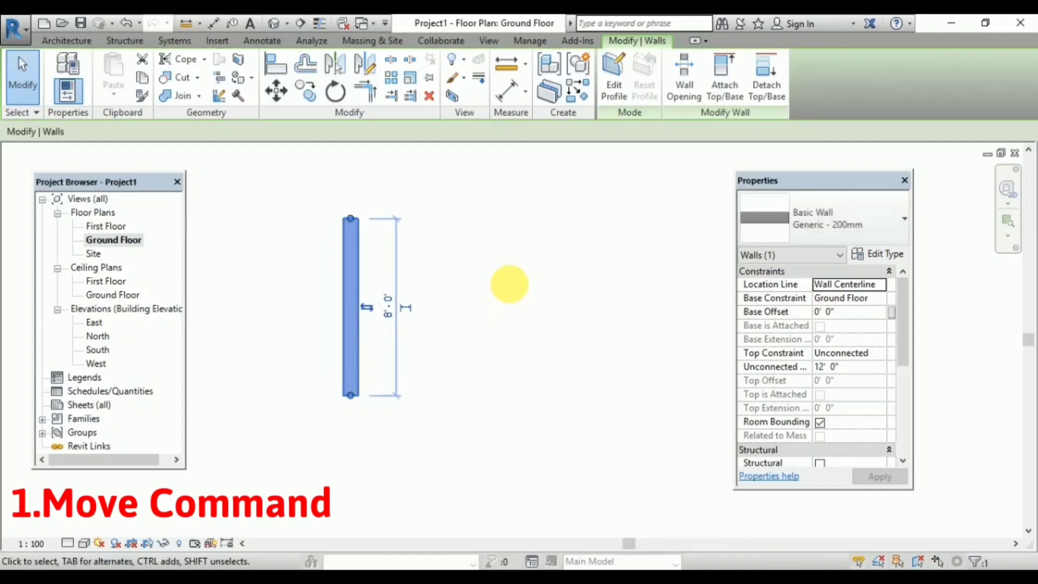
pyautogui.press('Left')
pyautogui.press('Left')
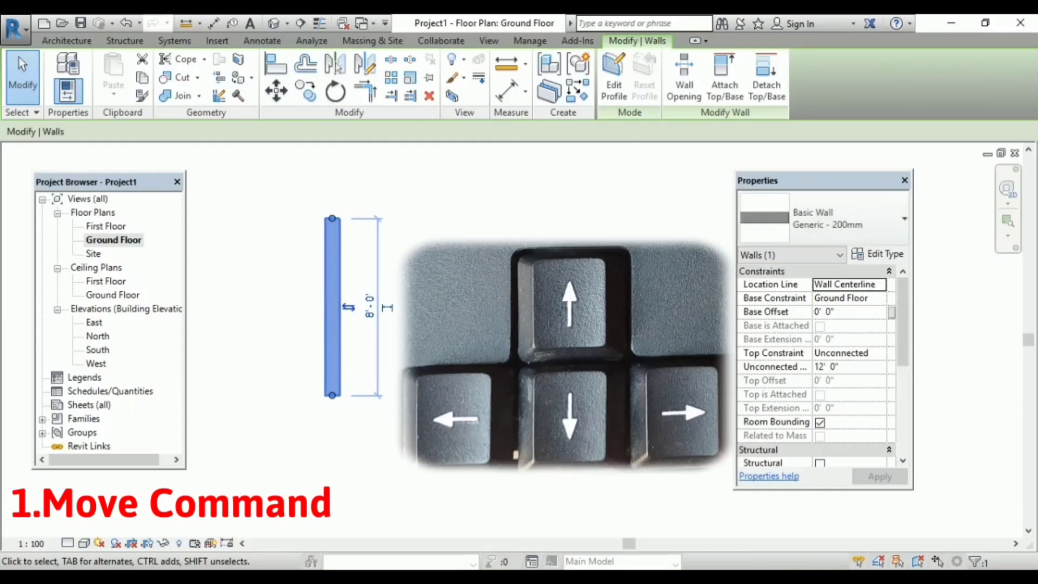
pyautogui.press('Right')
pyautogui.press('Left')
# Nudge the selected wall upward, back downward and slightly to the right, and clear the selection.
pyautogui.press('Up')
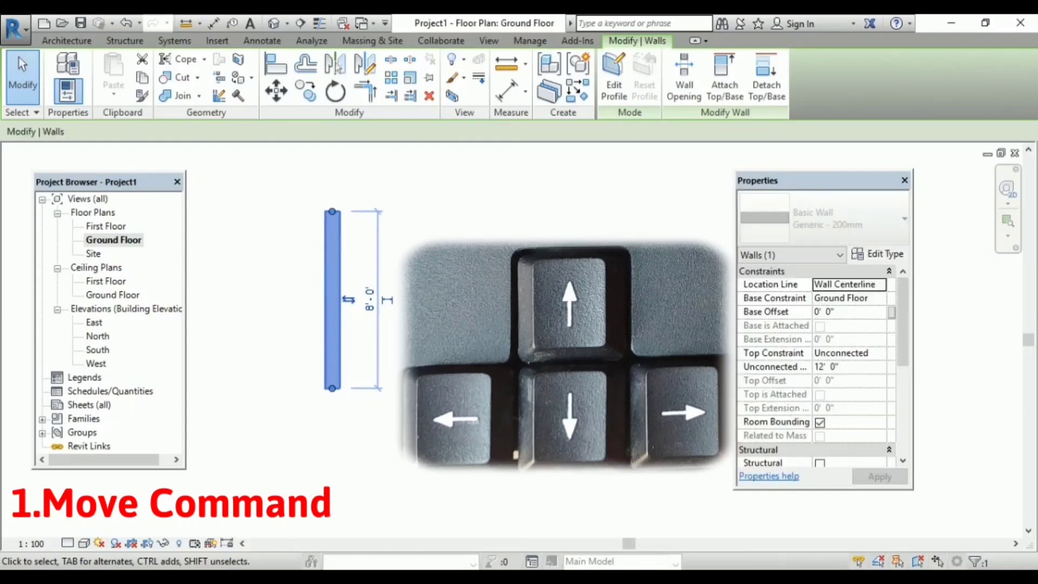
pyautogui.press('Up')
pyautogui.press('Up')
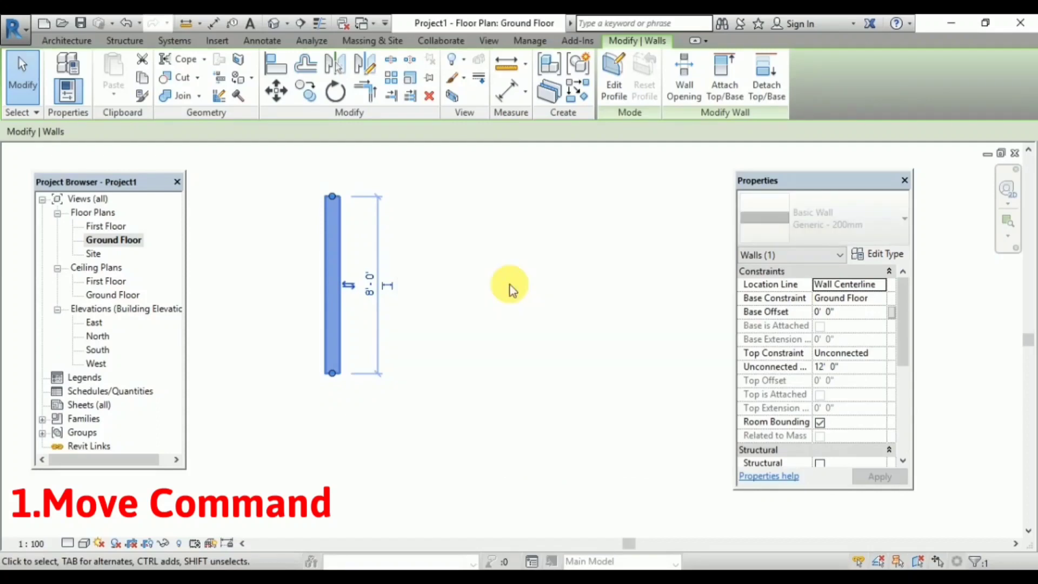
pyautogui.press('Down')
pyautogui.press('Down')
pyautogui.press('Down')
pyautogui.press('Right')
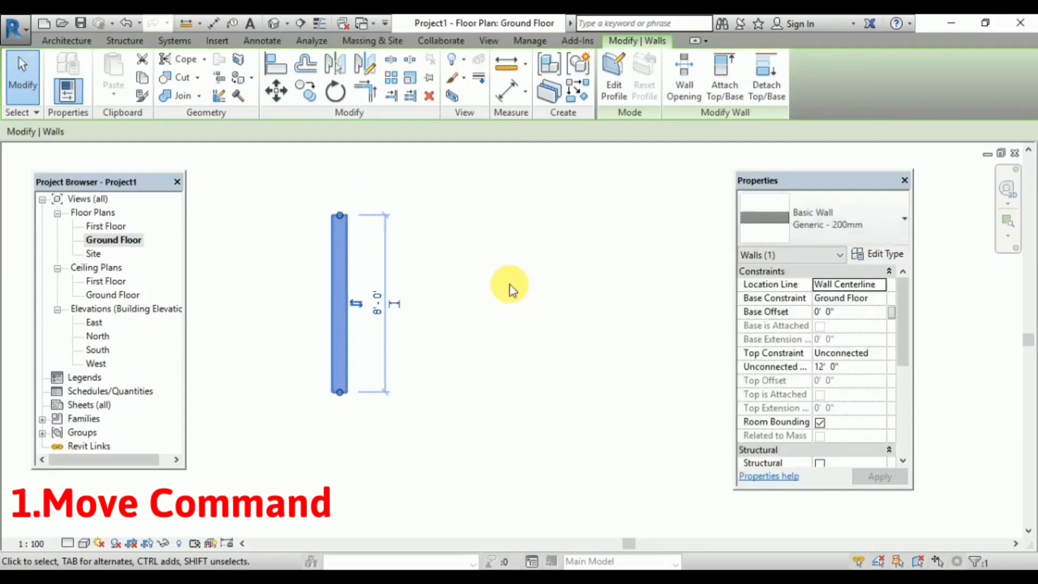
pyautogui.press('Escape')
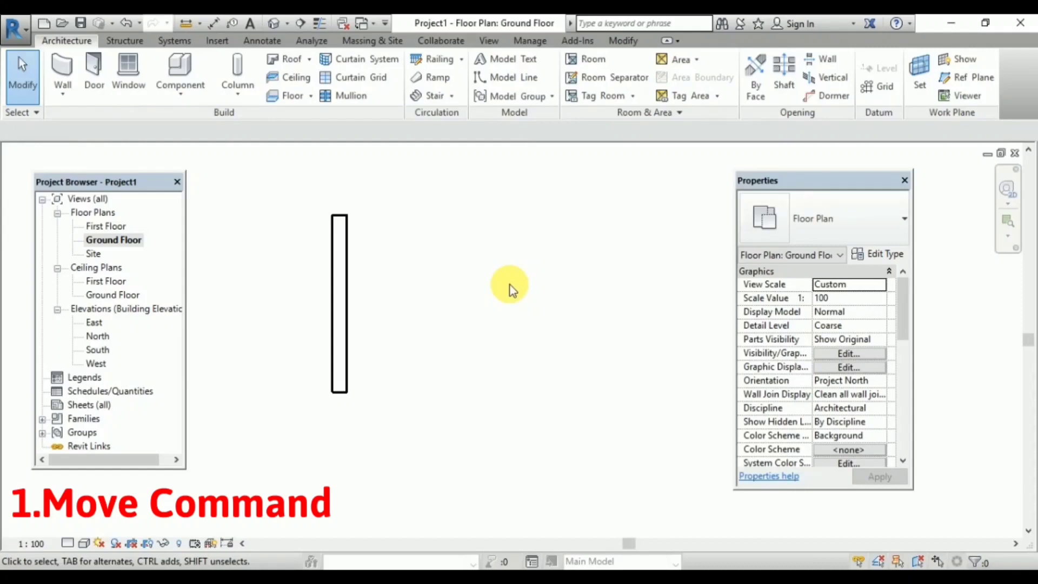
# Reselect the wall and nudge it several increments to the right and partly back to the left.
pyautogui.click(338, 278)
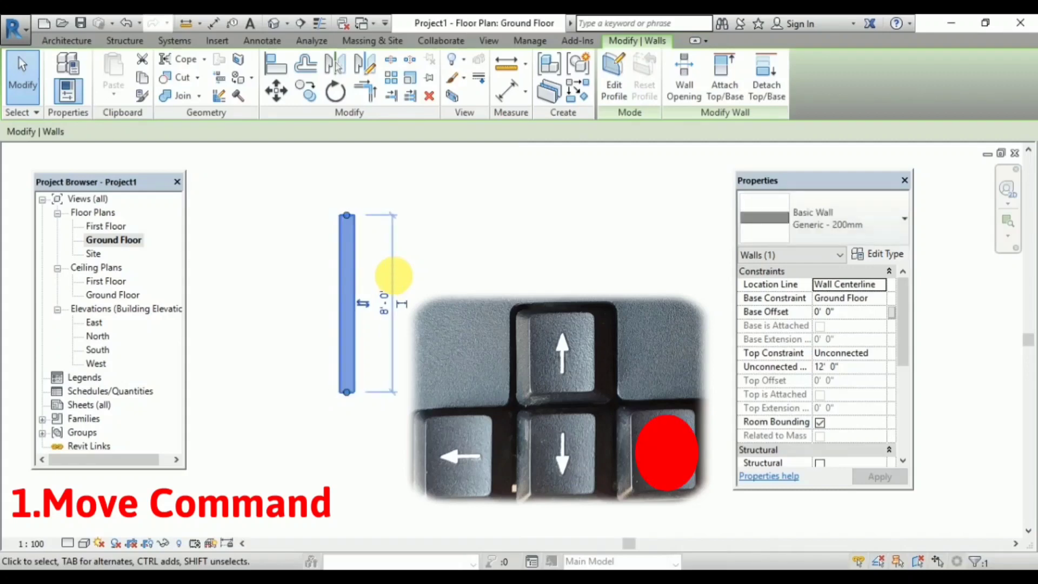
pyautogui.press('Right')
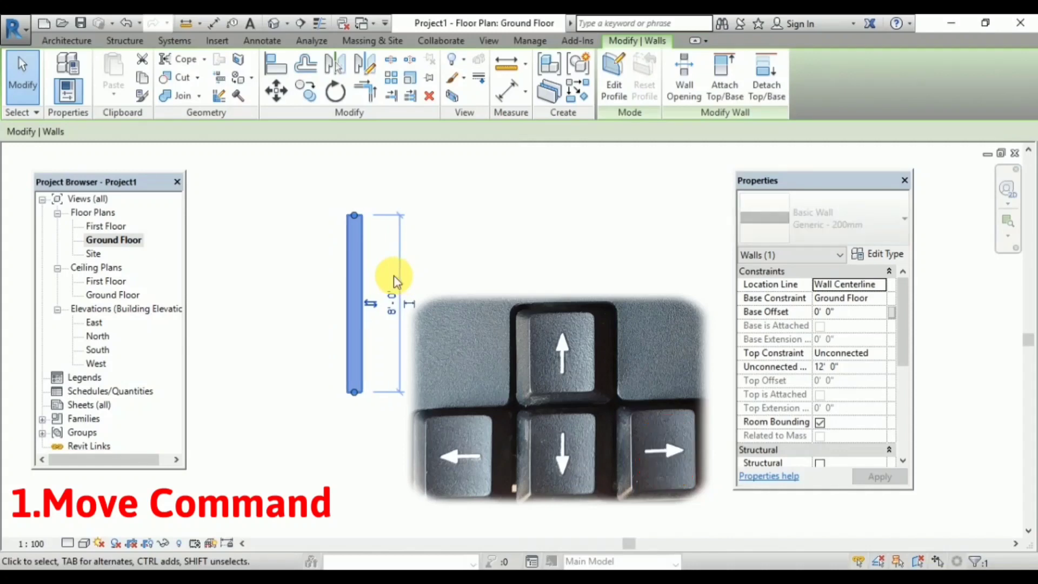
pyautogui.press('Right')
pyautogui.press('Right')
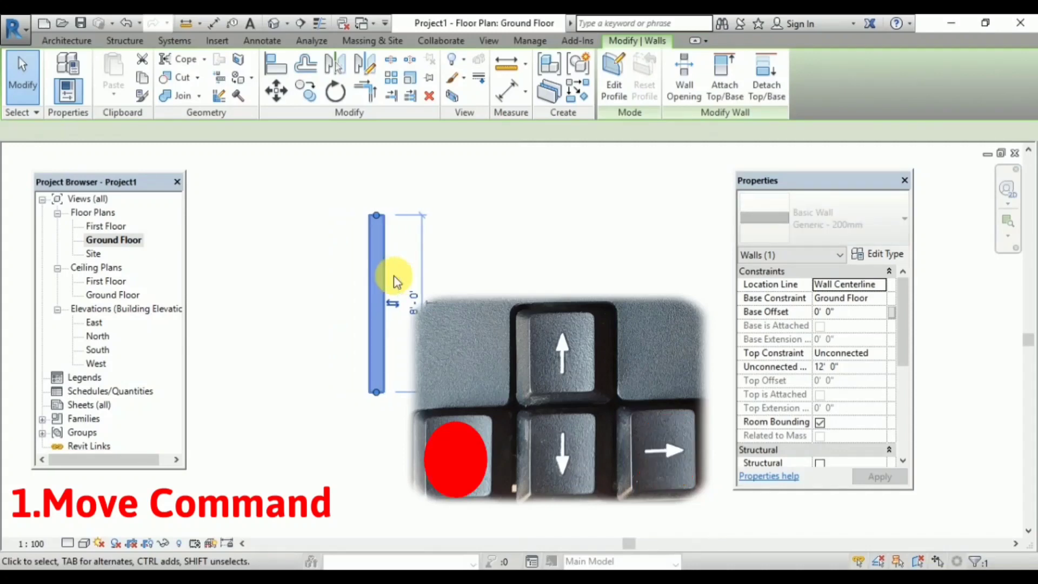
pyautogui.press('Left')
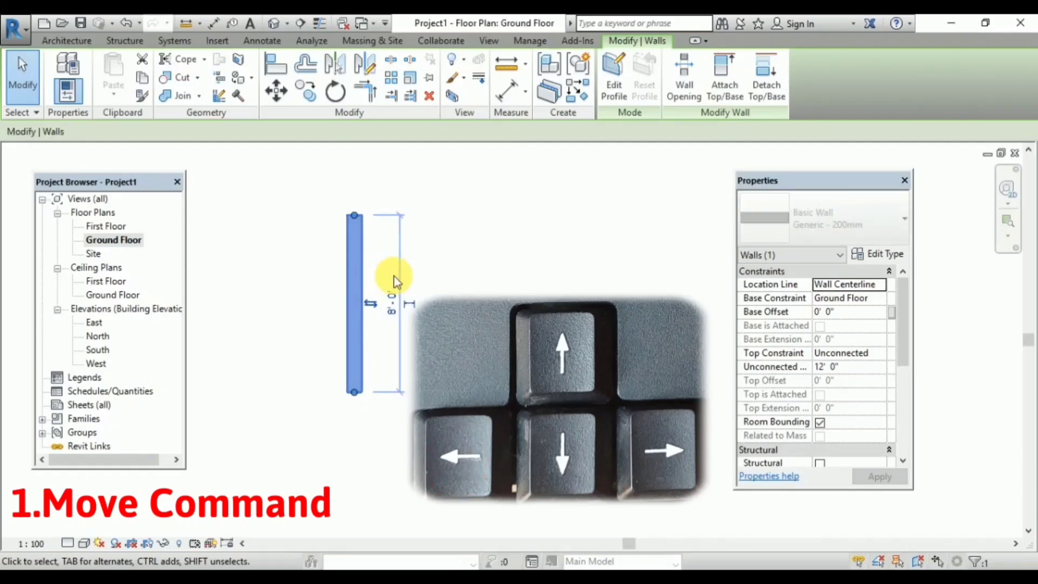
pyautogui.press('Left')
pyautogui.press('Right')
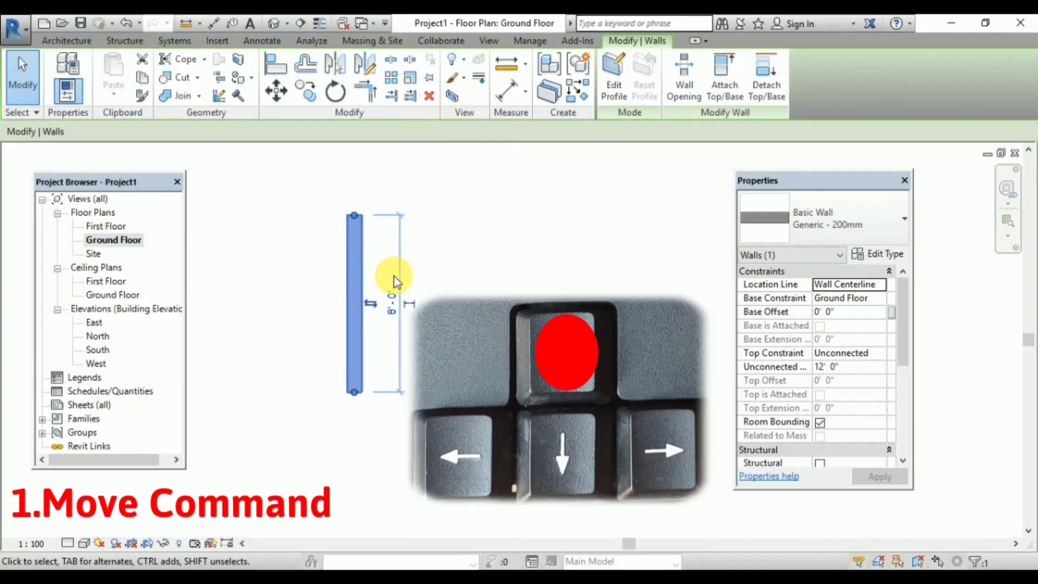
# Nudge the wall upward and partly back downward in the plan, and deselect it.
pyautogui.press('Up')
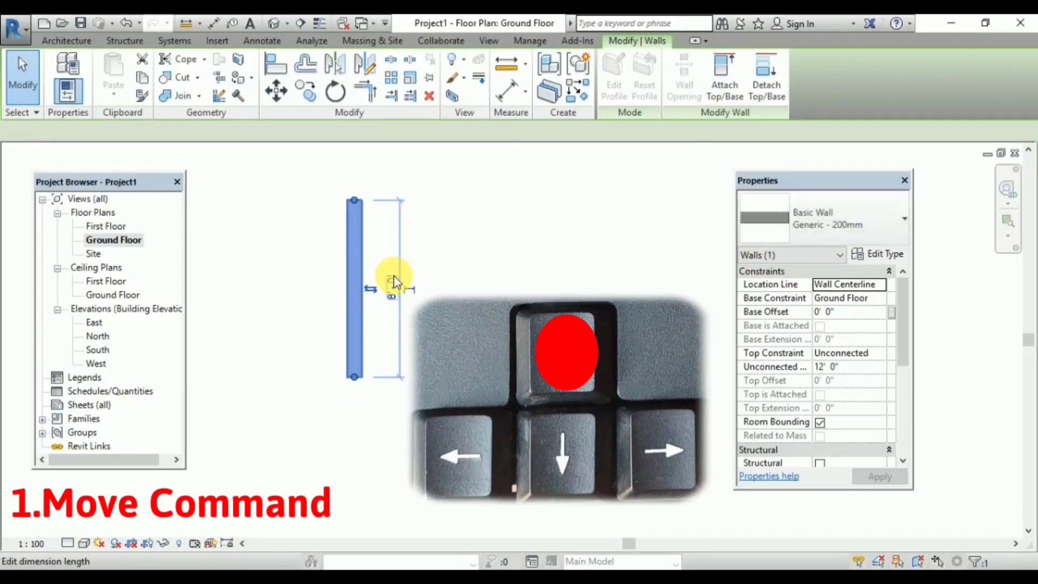
pyautogui.press('Up')
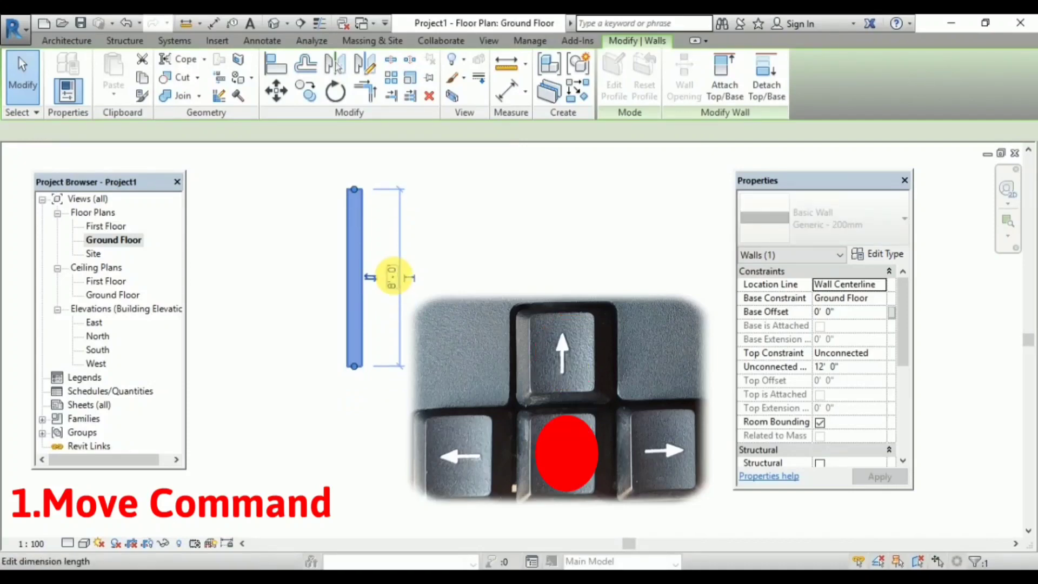
pyautogui.press('Down')
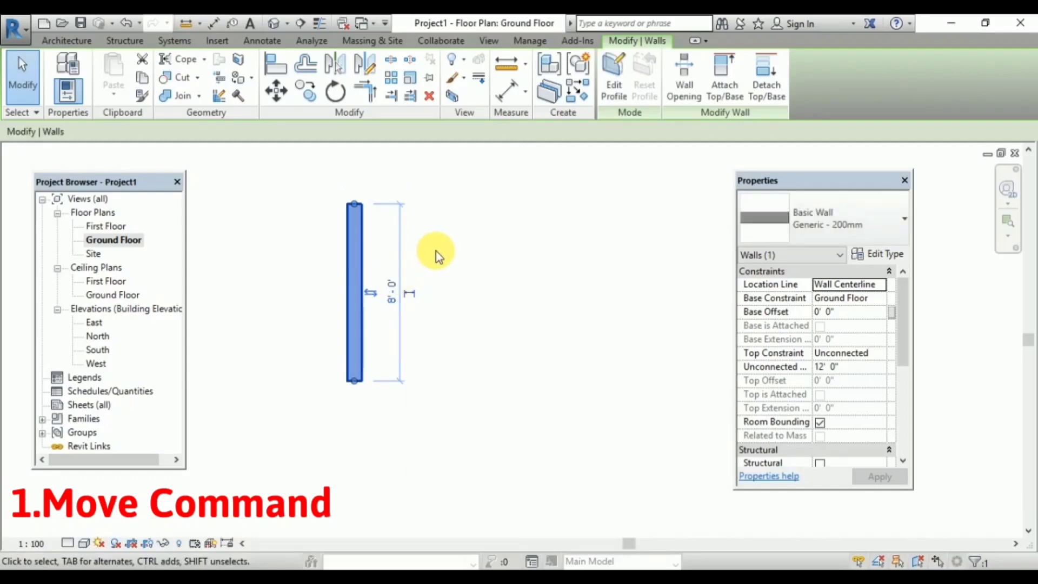
pyautogui.press('Escape')
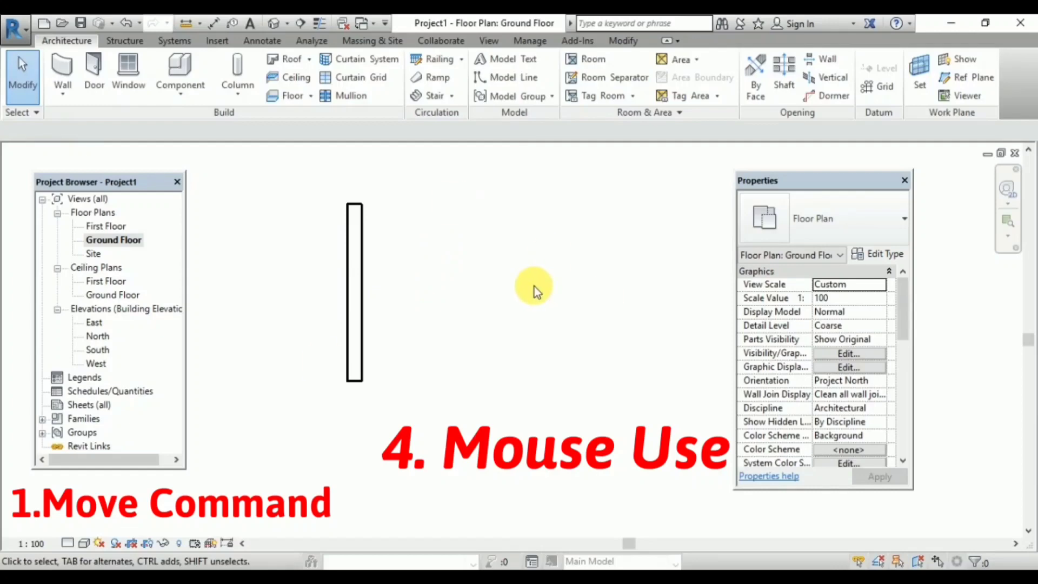
# Slide the wall freehand to the right and back to the left directly in the plan, without the Move command.
pyautogui.moveTo(387, 285); pyautogui.dragTo(372, 300, button='middle')
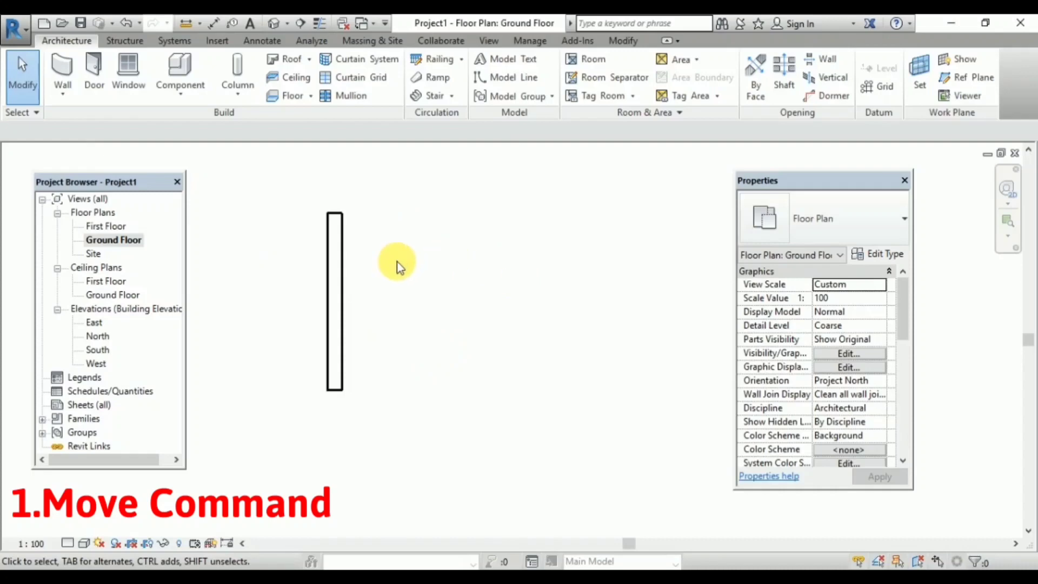
pyautogui.click(343, 281)
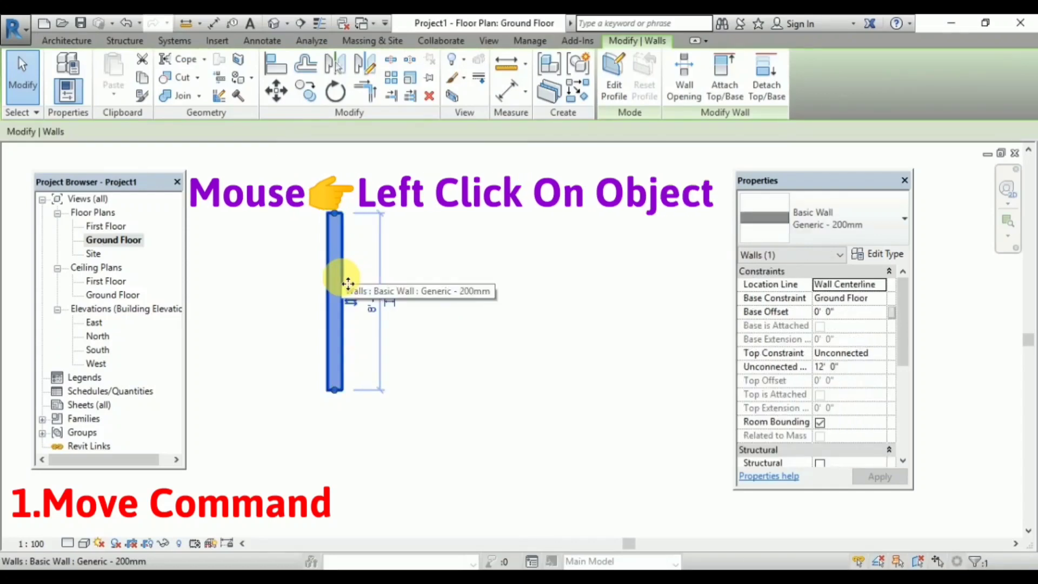
pyautogui.moveTo(348, 283); pyautogui.dragTo(468, 283)
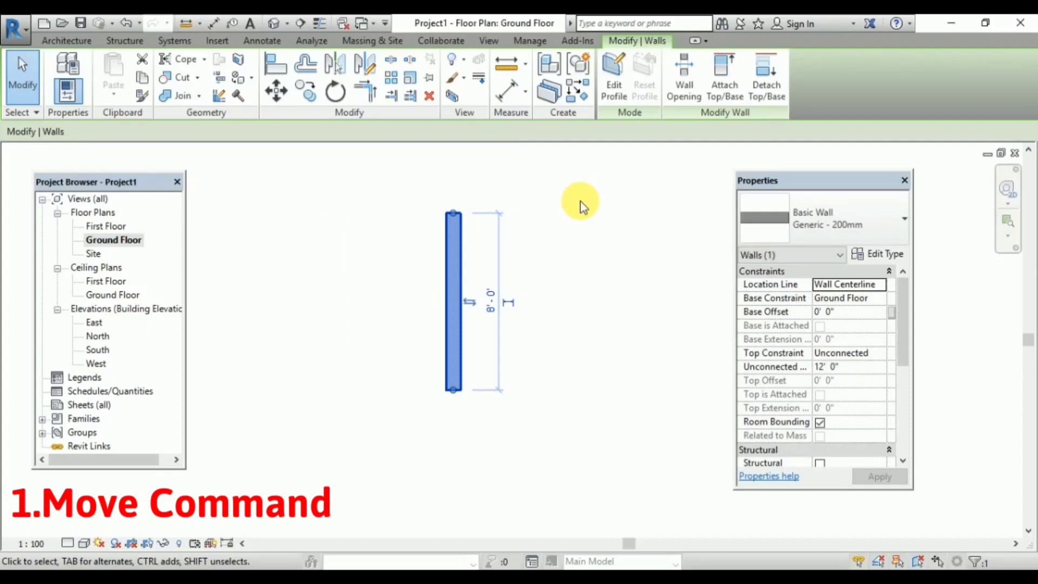
pyautogui.click(579, 201)
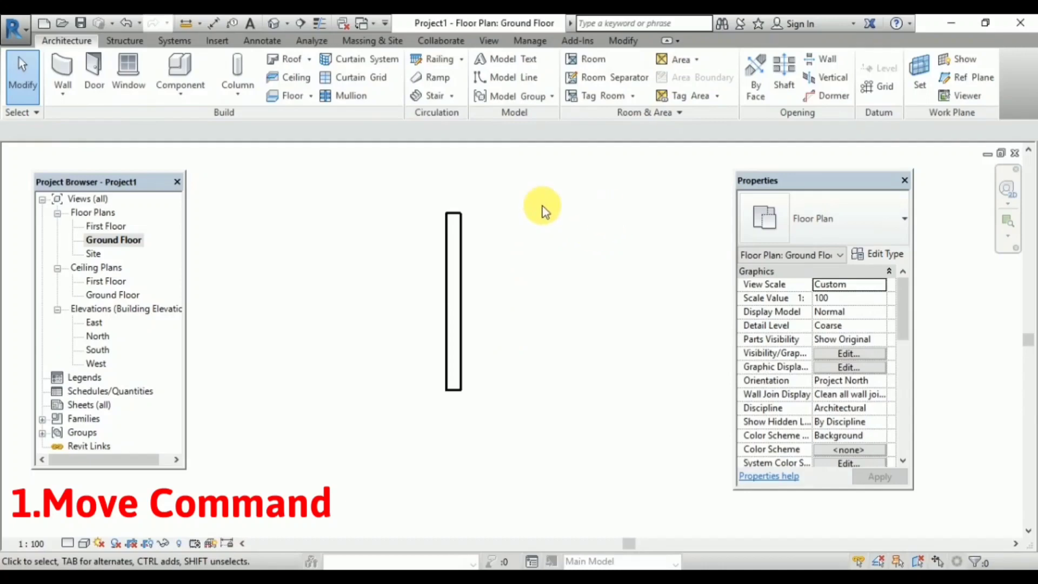
pyautogui.click(446, 279)
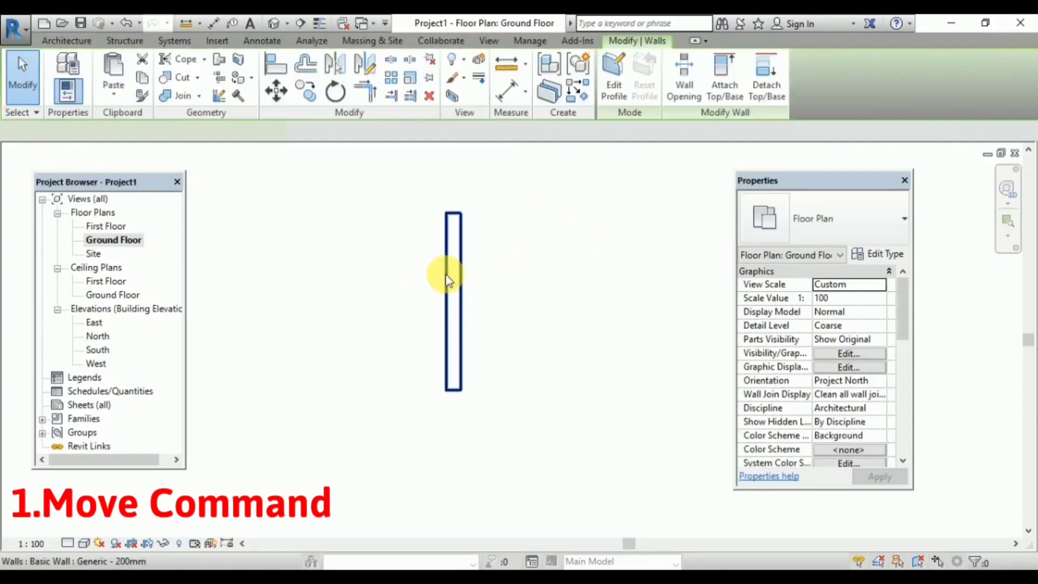
pyautogui.moveTo(440, 278); pyautogui.dragTo(341, 273)
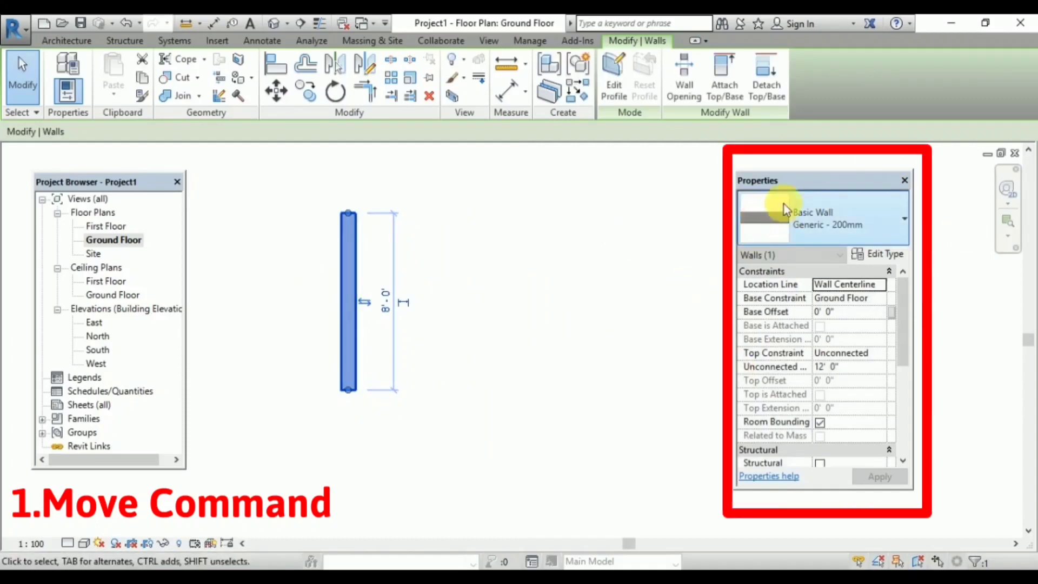
# Reposition the floating Project Browser and Properties palettes farther outward to free up drawing area.
pyautogui.moveTo(838, 174); pyautogui.dragTo(893, 183)
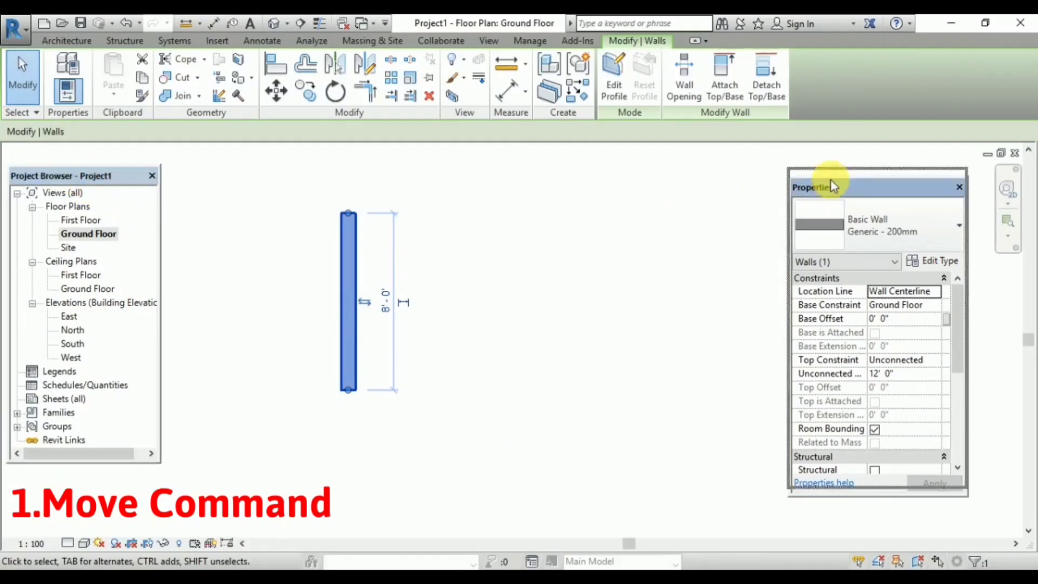
pyautogui.moveTo(831, 181); pyautogui.dragTo(830, 171)
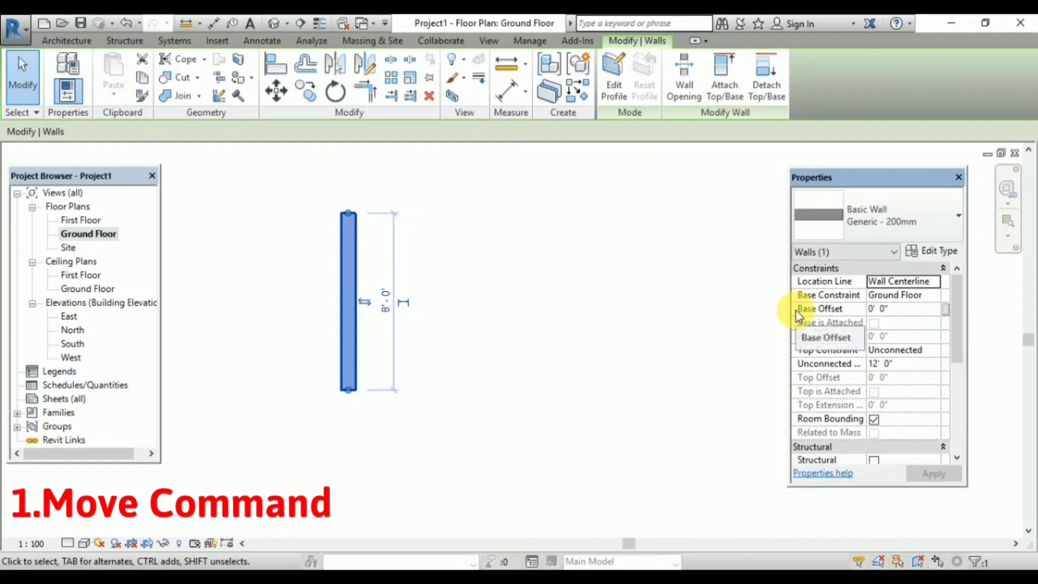
pyautogui.click(506, 299)
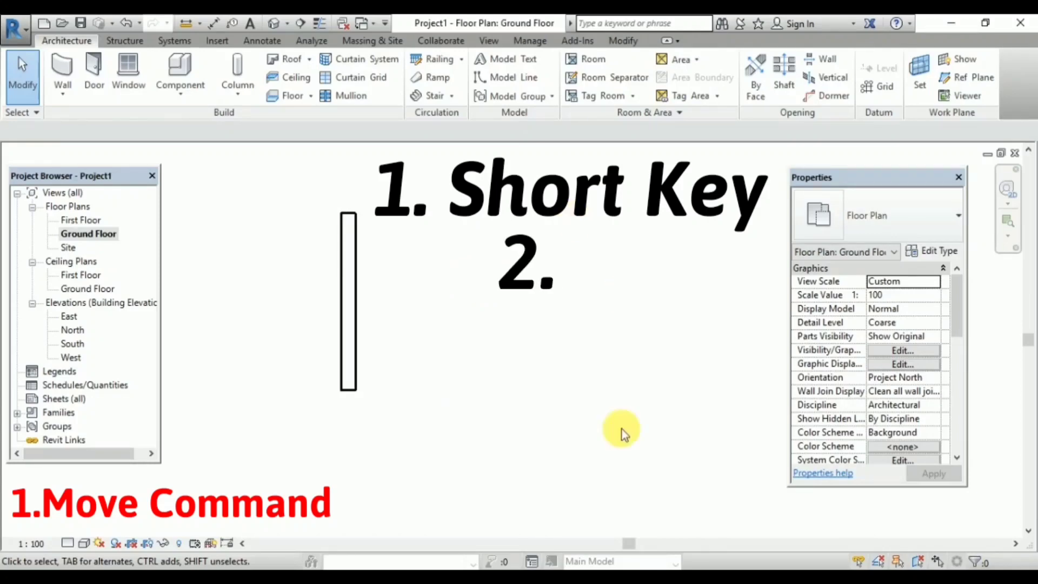
pyautogui.click(621, 40)
pyautogui.click(274, 100)
pyautogui.click(353, 265)
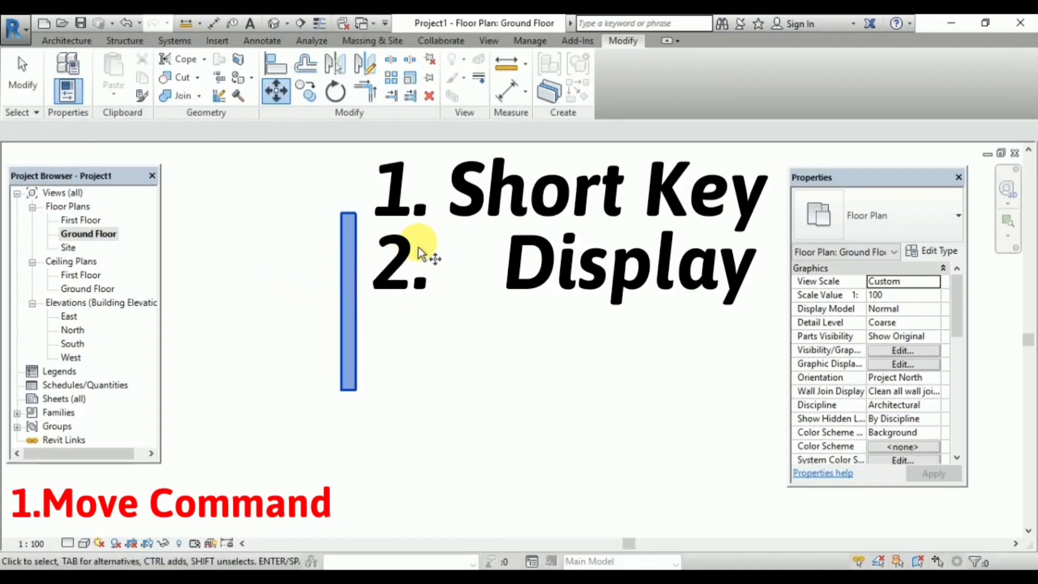
pyautogui.press('Escape')
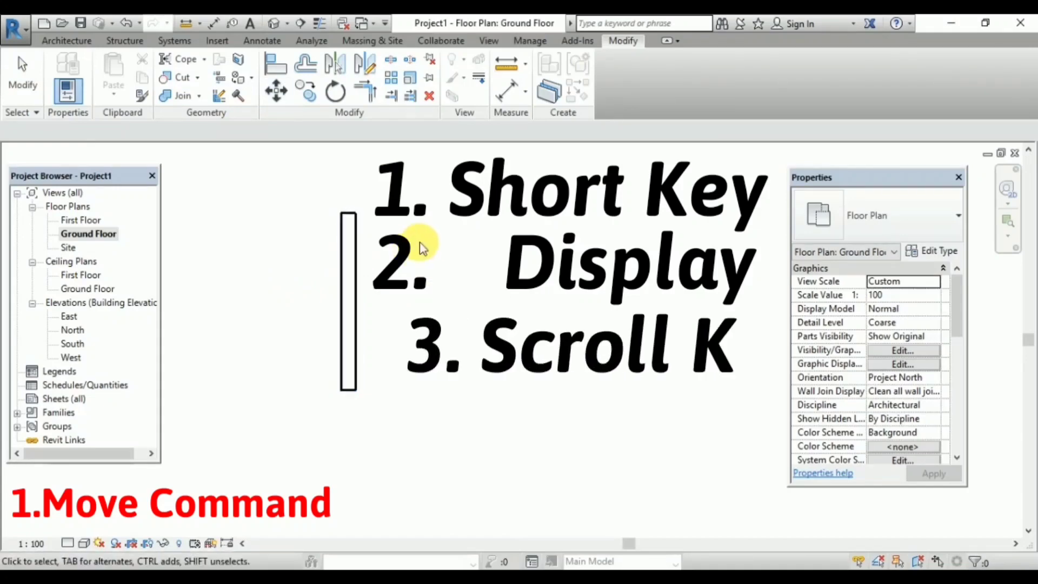
# Slide the wall freehand farther to the right in the plan, without the Move command, and deselect it.
pyautogui.click(352, 331)
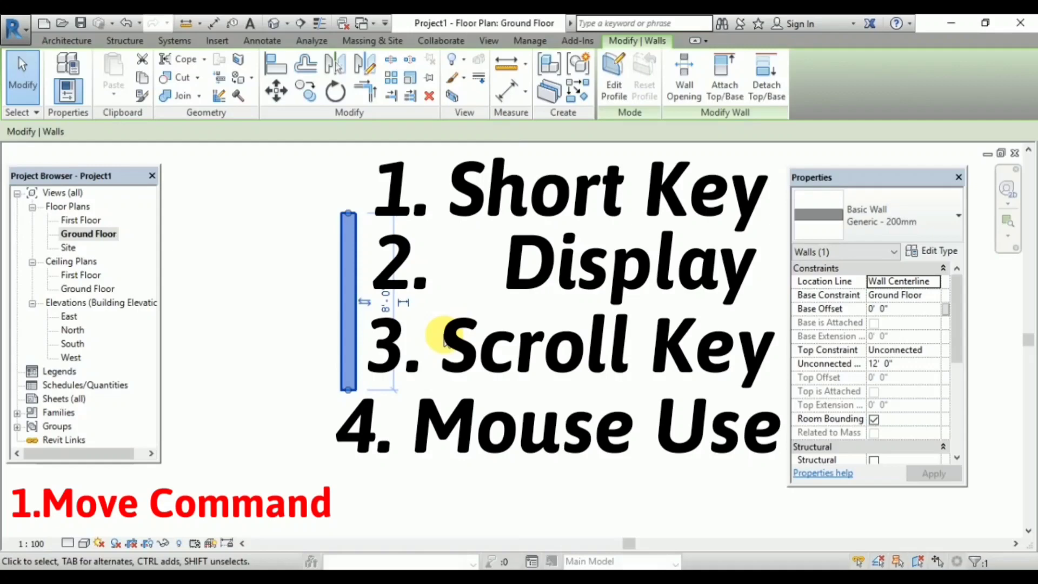
pyautogui.moveTo(370, 331); pyautogui.dragTo(500, 333)
pyautogui.press('Escape')
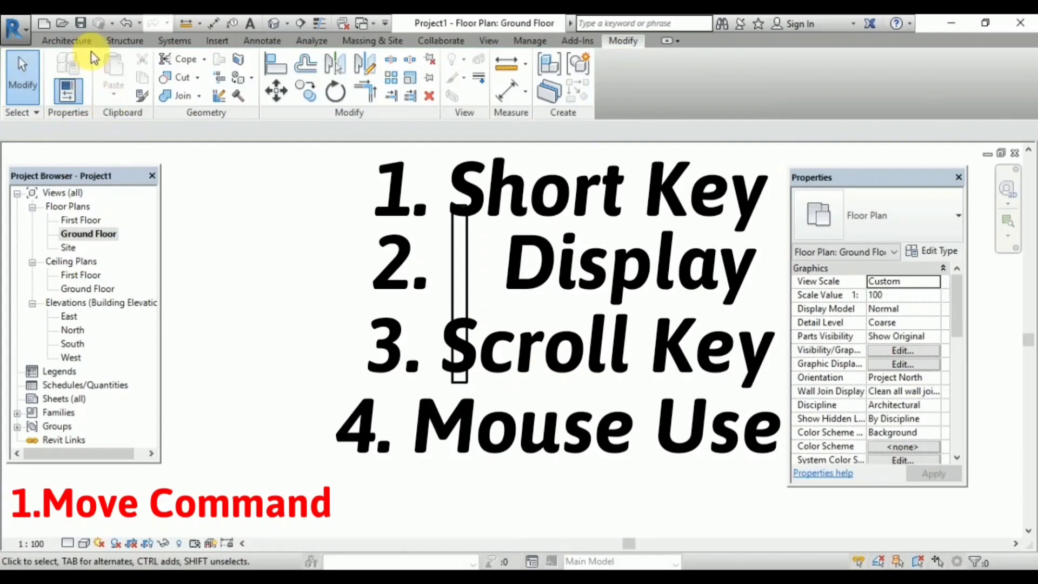
# Copy the wall horizontally about 4'-6" to its right with the Copy command, using its midpoint as the start point, and deselect the copy.
pyautogui.click(81, 41)
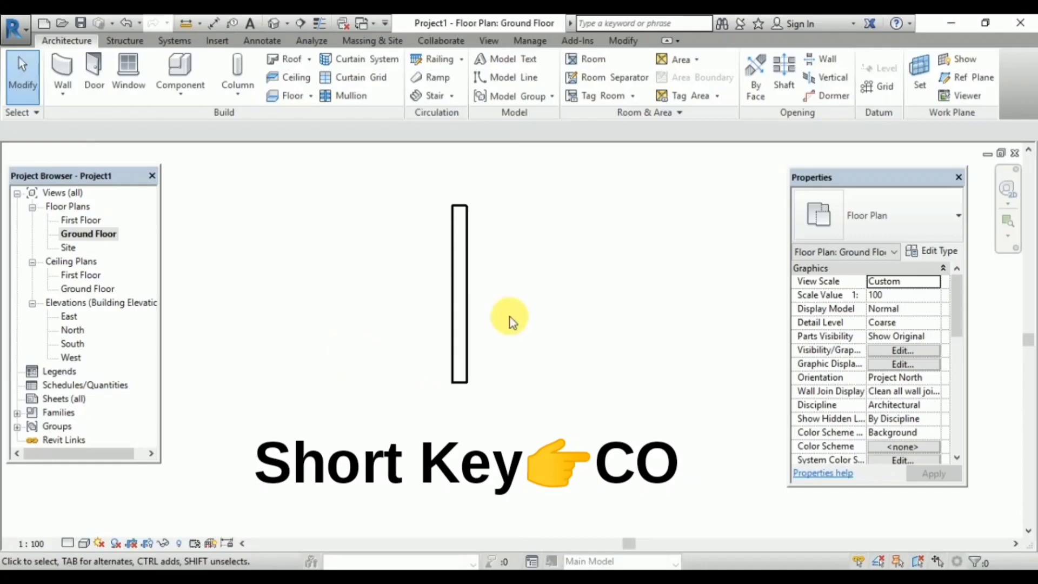
pyautogui.moveTo(579, 236); pyautogui.dragTo(377, 267, button='middle')
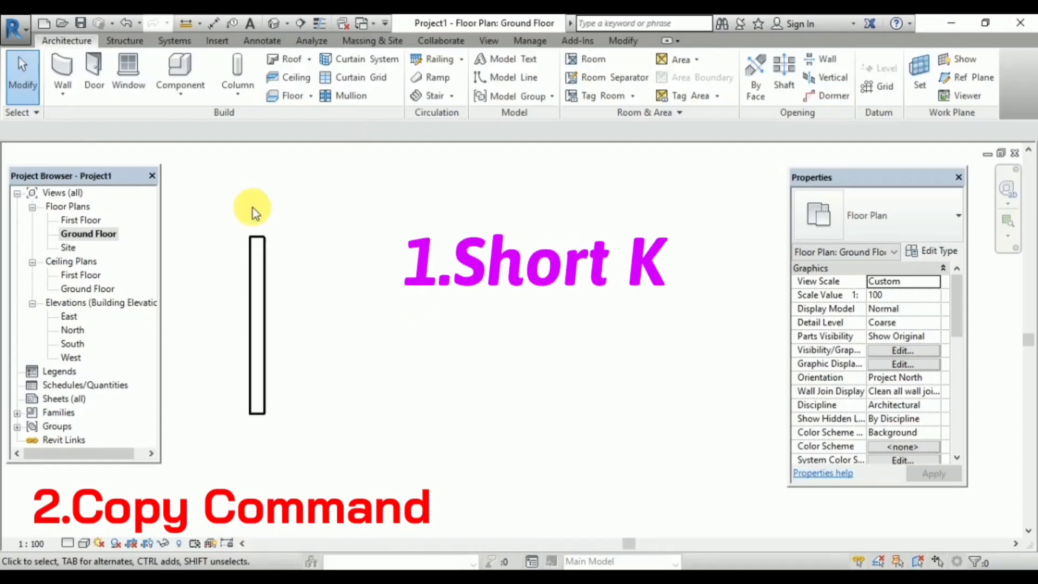
pyautogui.moveTo(359, 266); pyautogui.dragTo(383, 251, button='middle')
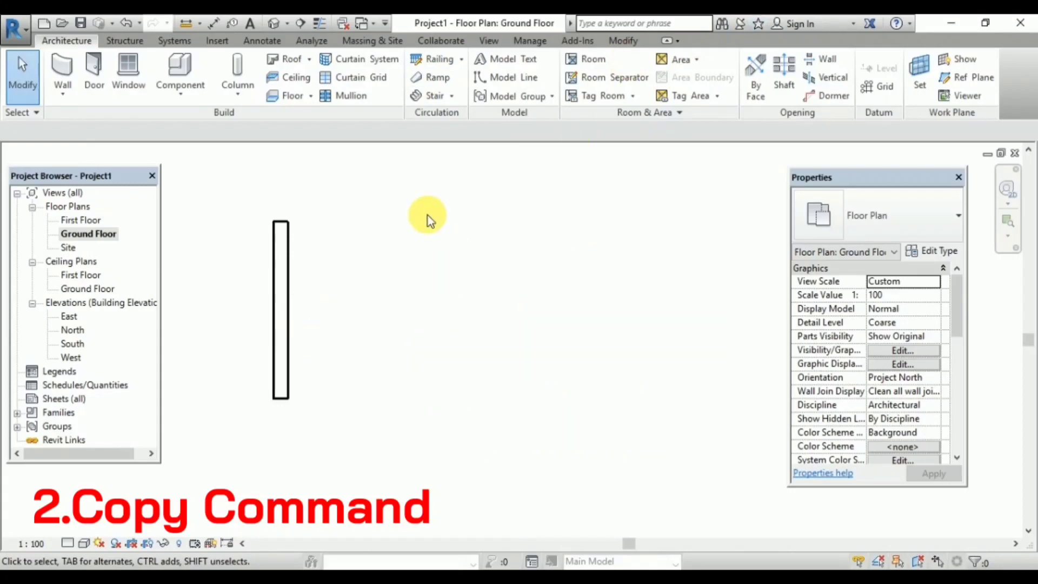
pyautogui.moveTo(359, 311); pyautogui.dragTo(413, 280, button='middle')
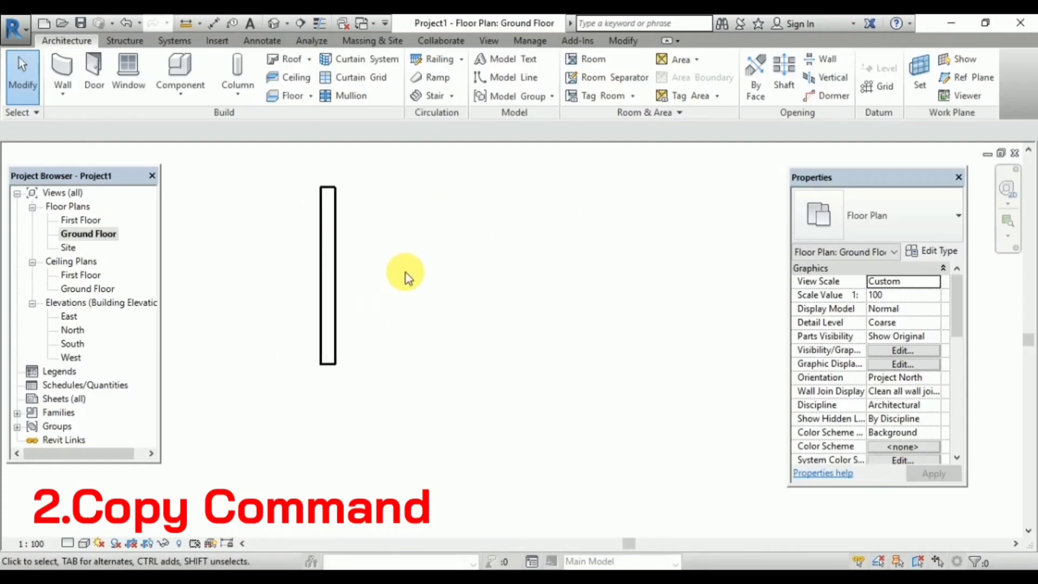
pyautogui.press('c')
pyautogui.press('o')
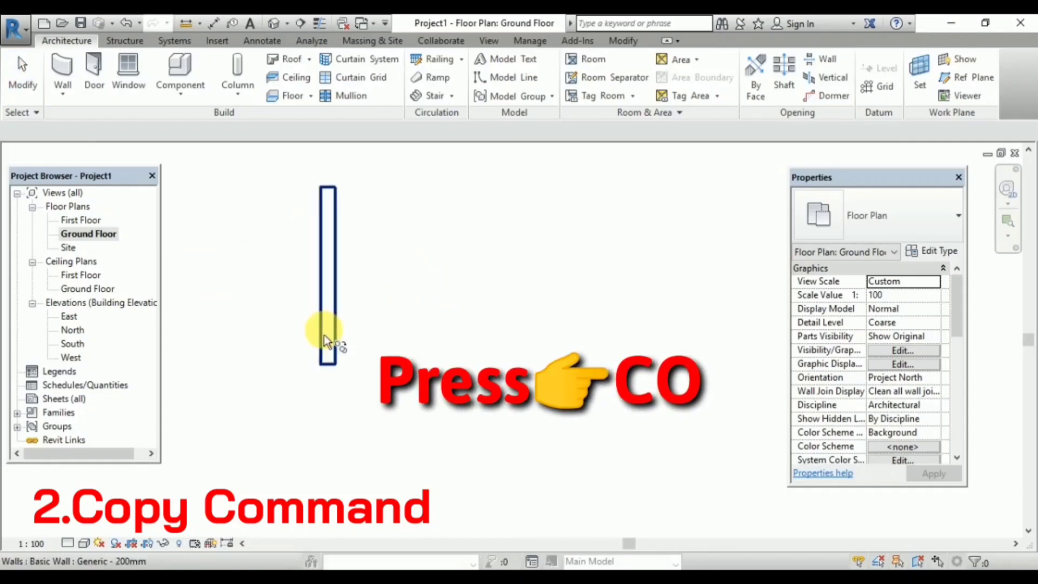
pyautogui.click(332, 242)
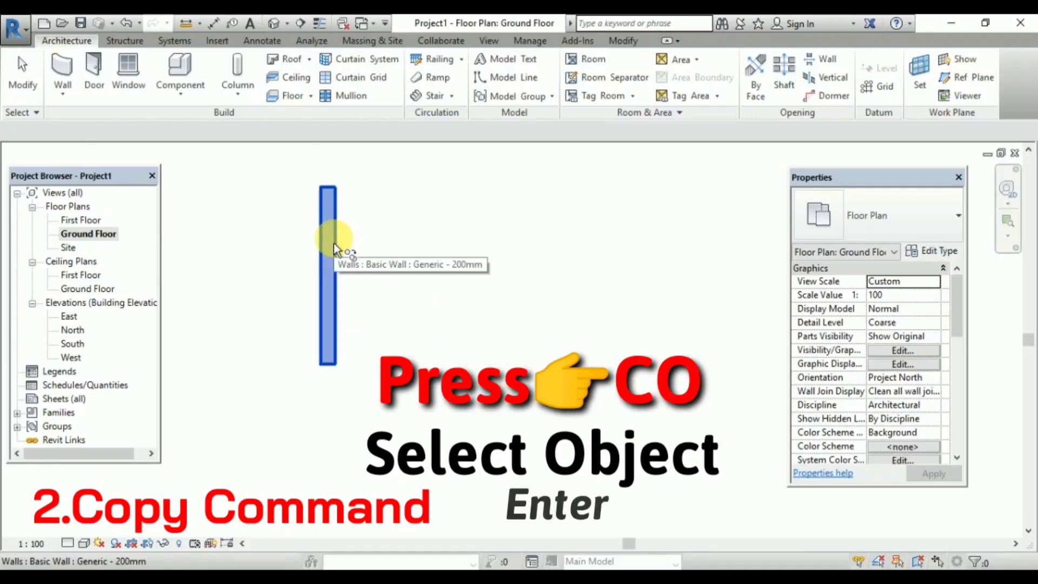
pyautogui.press('Return')
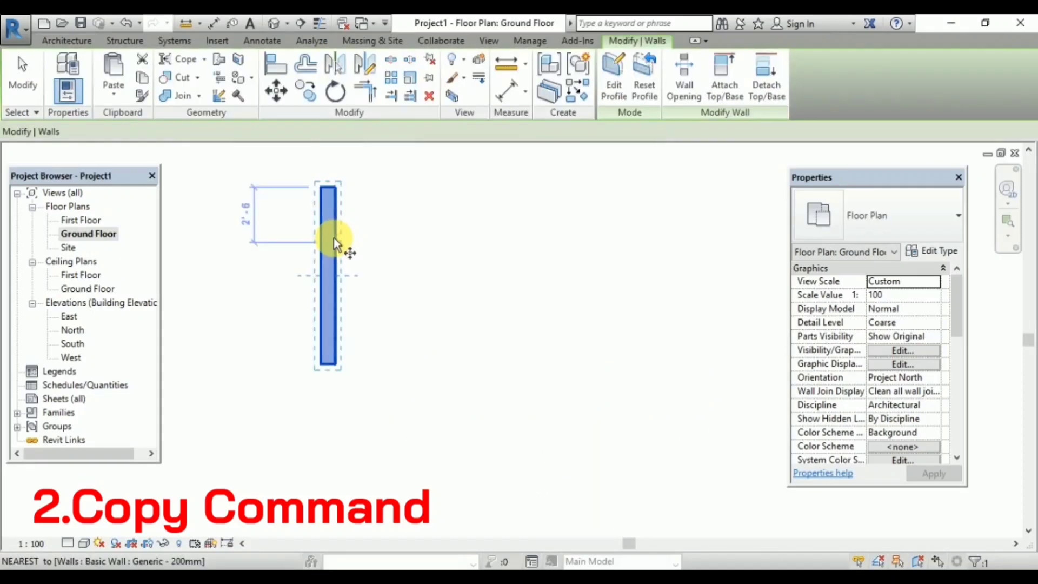
pyautogui.press('c')
pyautogui.press('o')
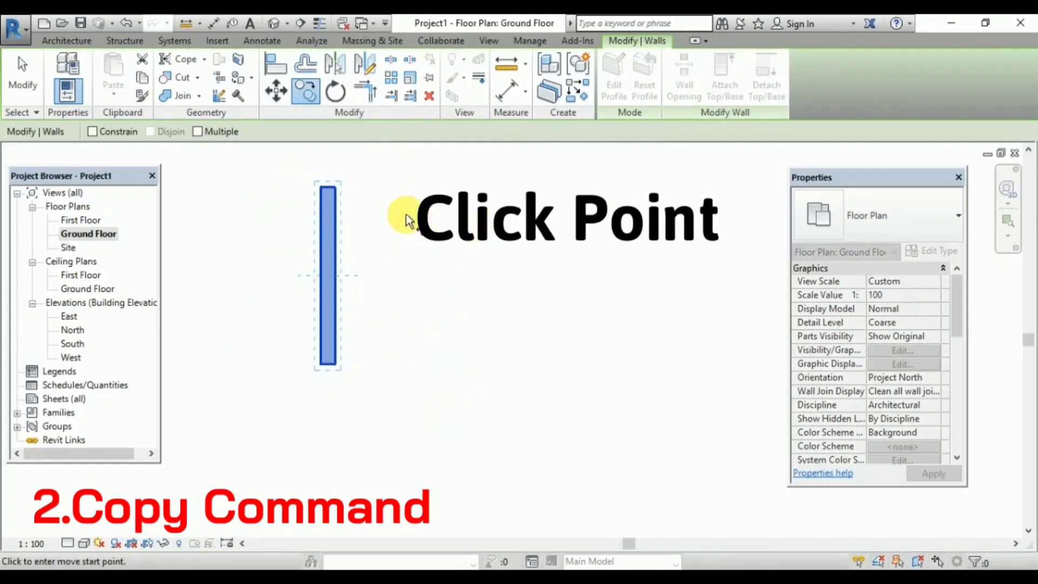
pyautogui.click(328, 276)
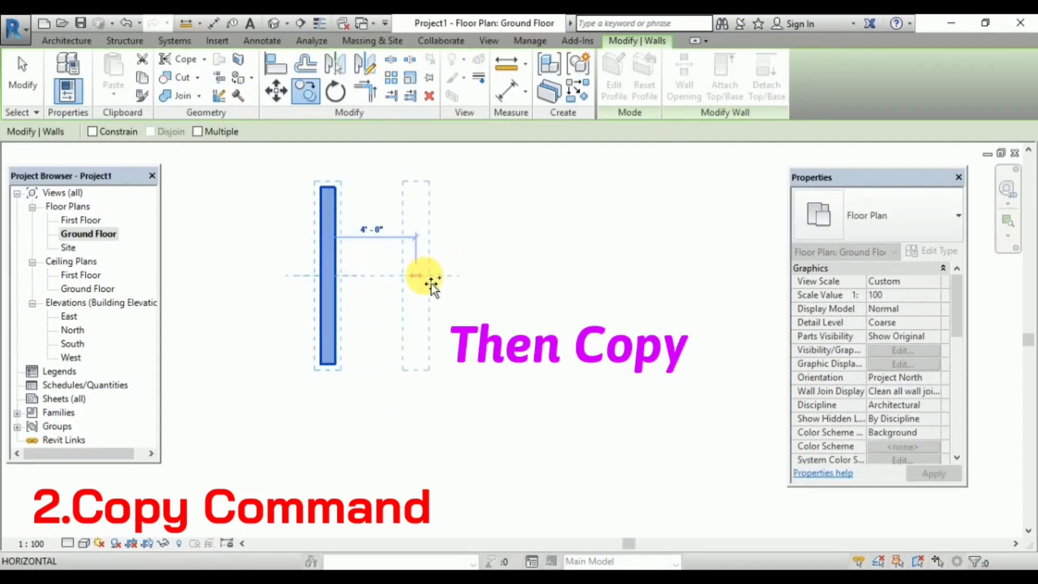
pyautogui.click(426, 276)
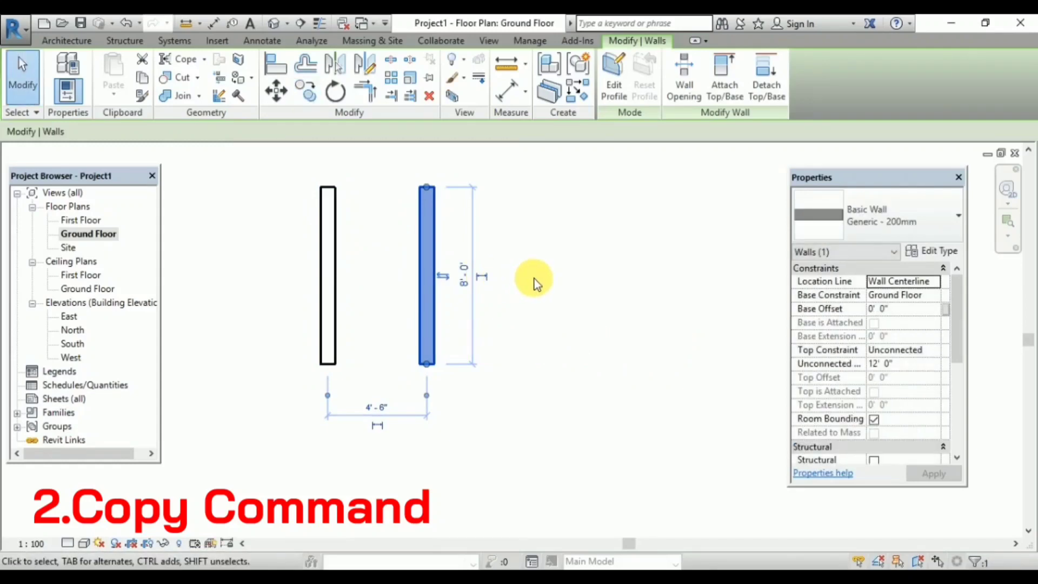
pyautogui.click(533, 277)
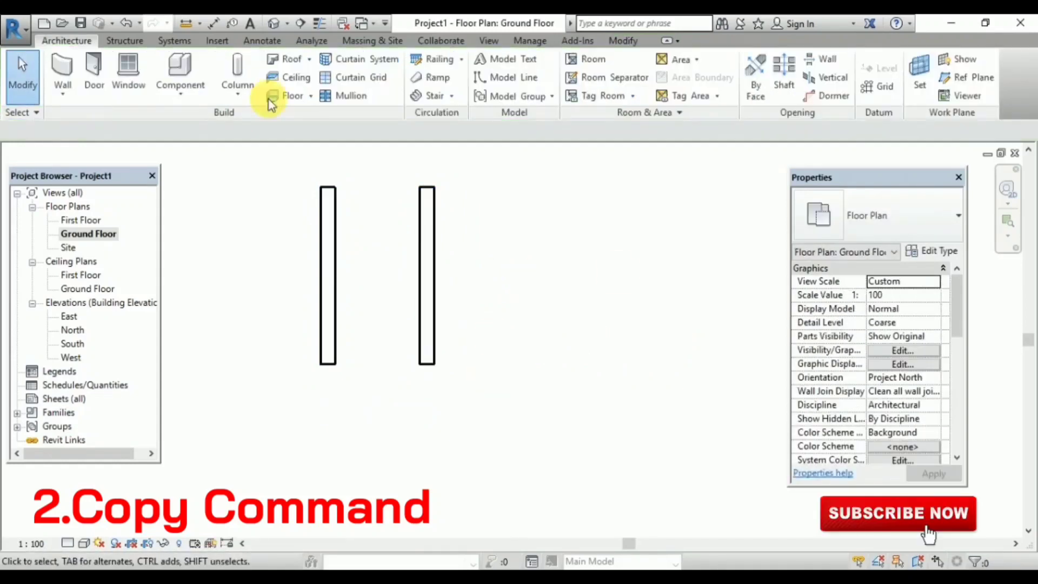
# Copy the right-hand wall about 5'-6" farther right with the Copy command, starting from its lower end.
pyautogui.press('c')
pyautogui.press('c')
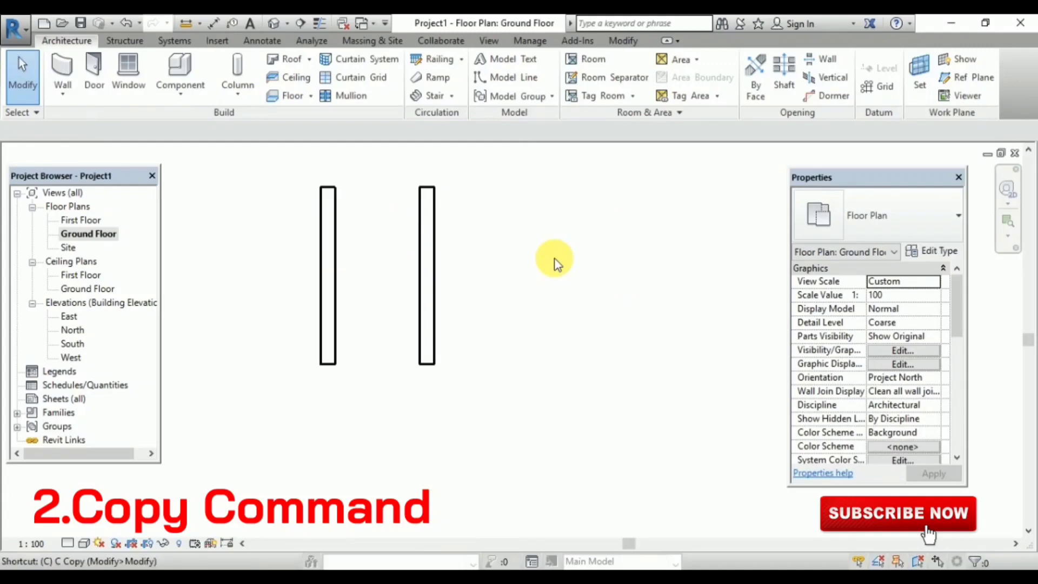
pyautogui.click(431, 313)
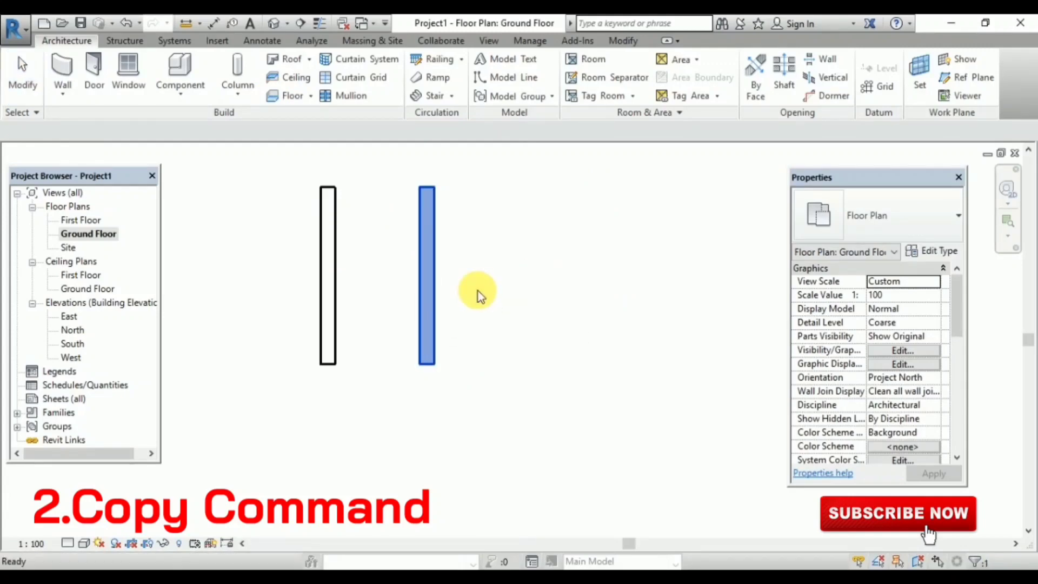
pyautogui.press('Return')
pyautogui.click(425, 366)
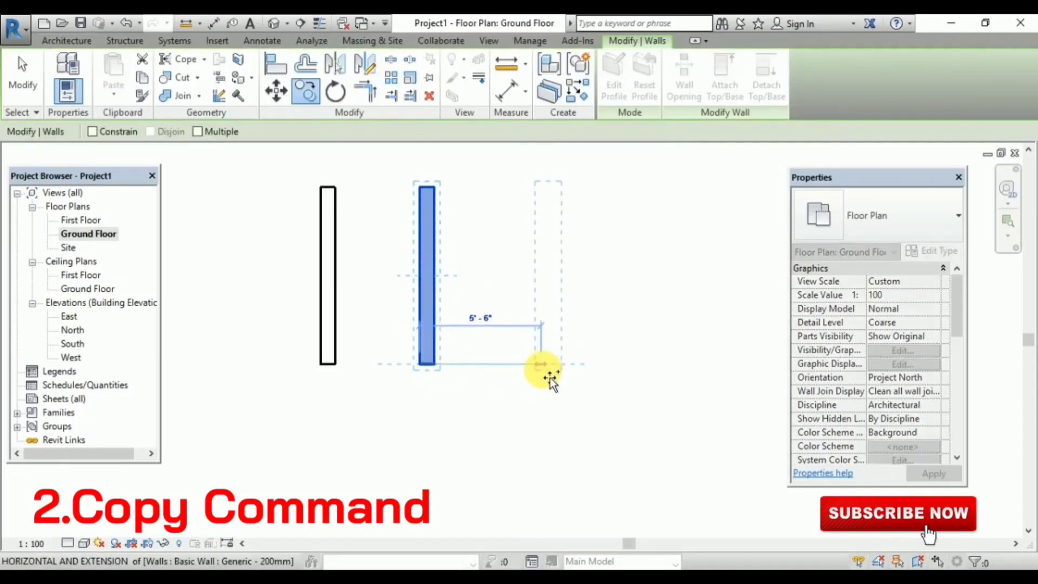
pyautogui.click(549, 378)
pyautogui.press('Escape')
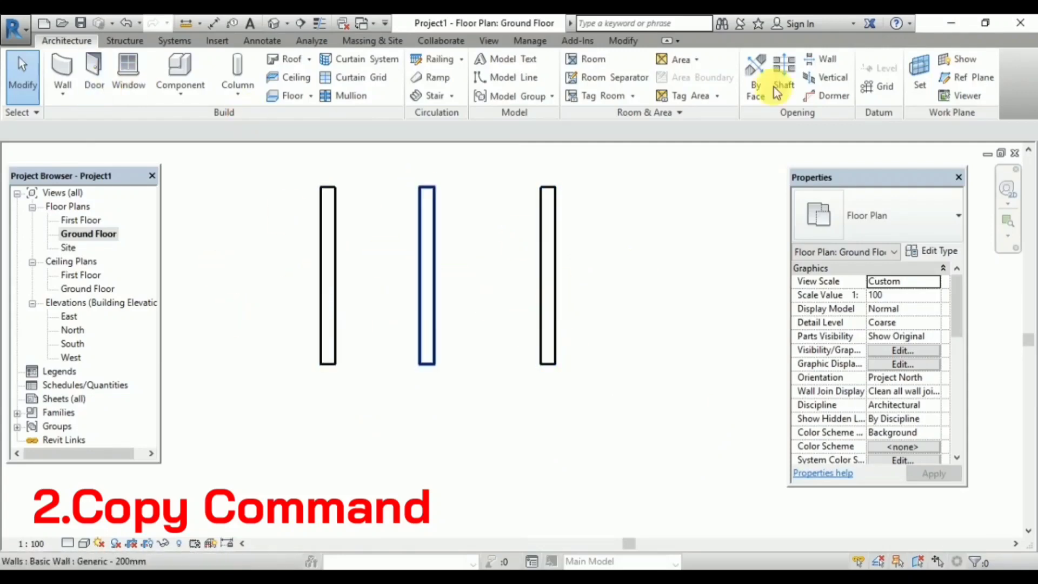
# Copy the leftmost wall a short distance to its left with the Copy command, starting from its midpoint, and deselect the copy.
pyautogui.click(621, 41)
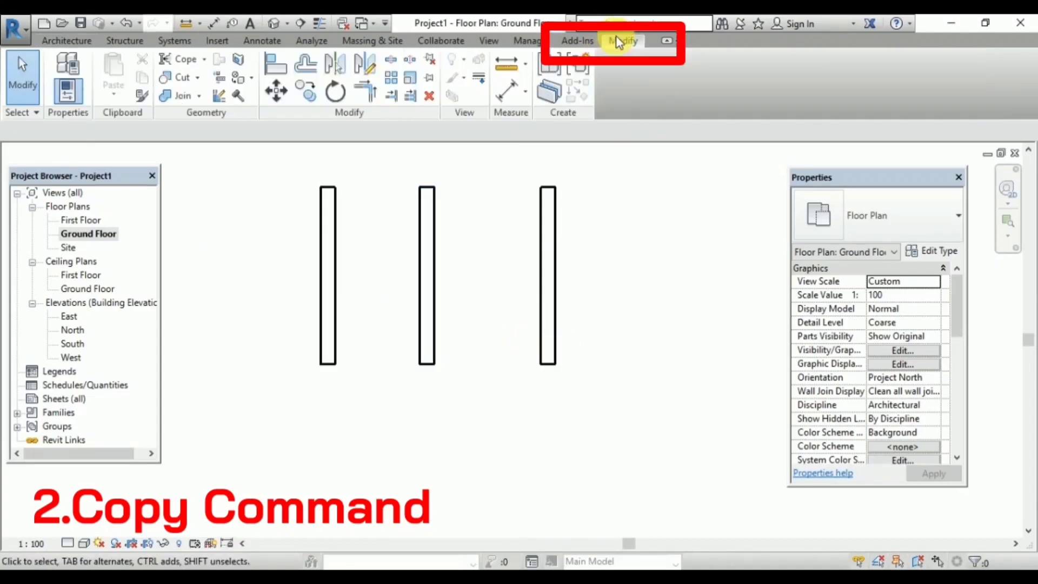
pyautogui.click(310, 95)
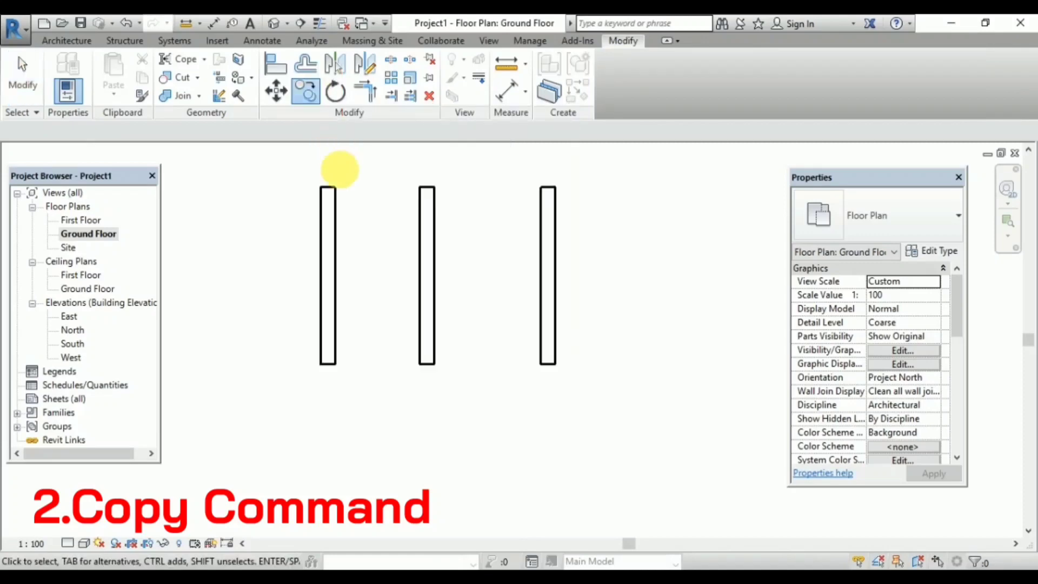
pyautogui.click(338, 212)
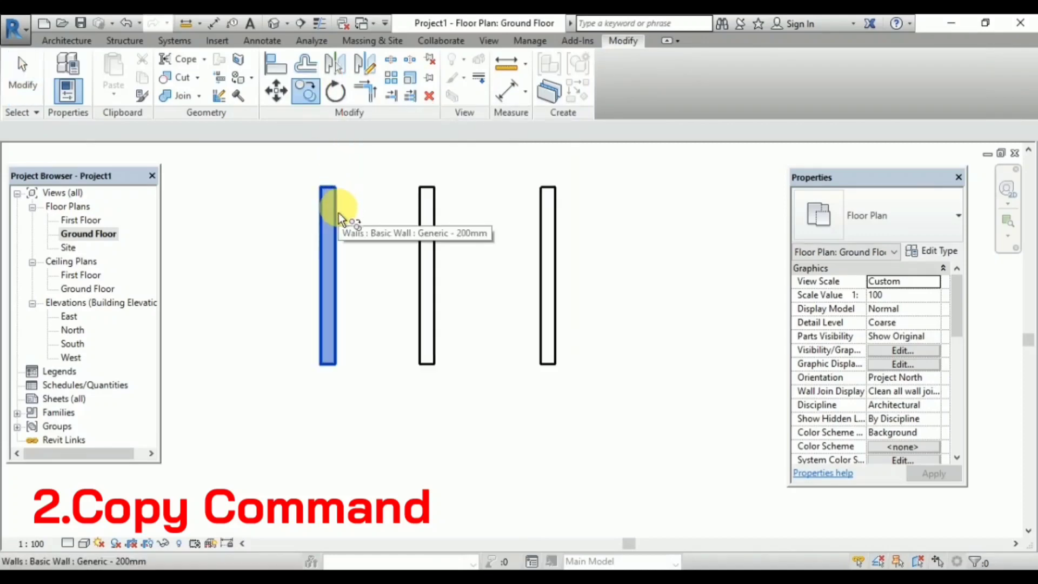
pyautogui.press('Return')
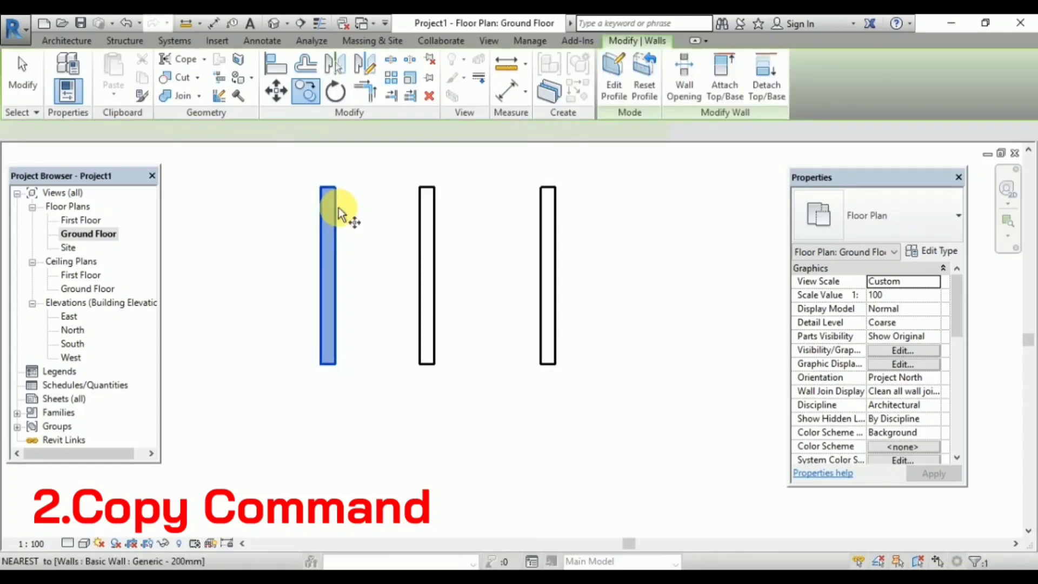
pyautogui.click(325, 274)
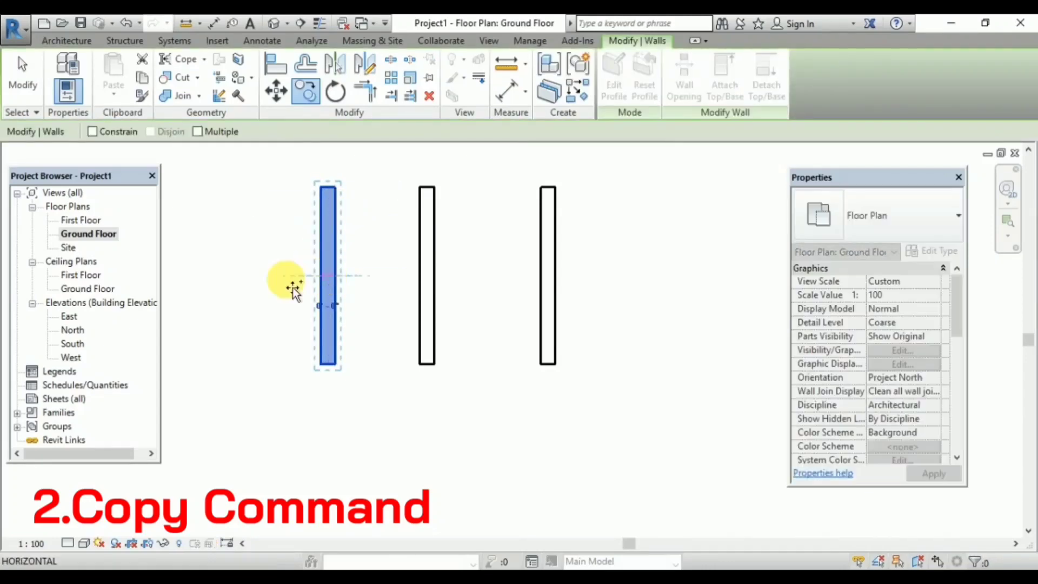
pyautogui.click(271, 286)
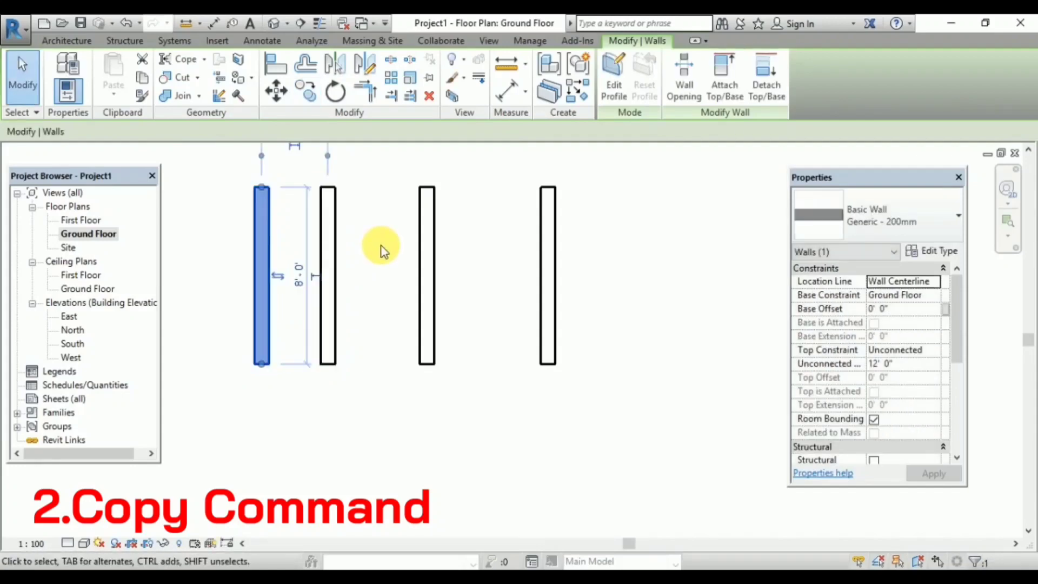
pyautogui.press('Escape')
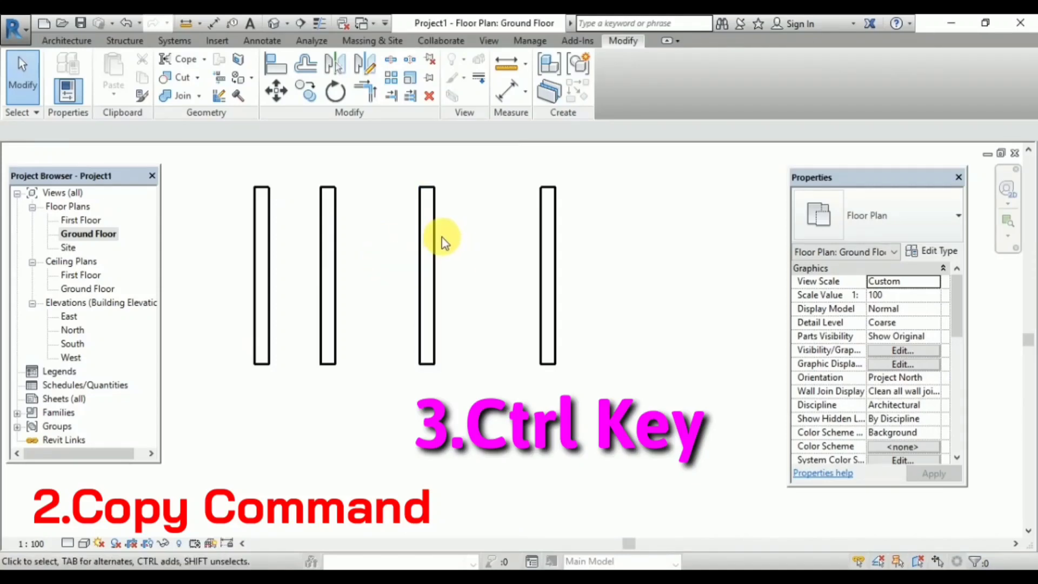
# Duplicate the rightmost wall freehand to its right without the Copy command, about 8'-6" from the third wall from the left.
pyautogui.click(546, 306)
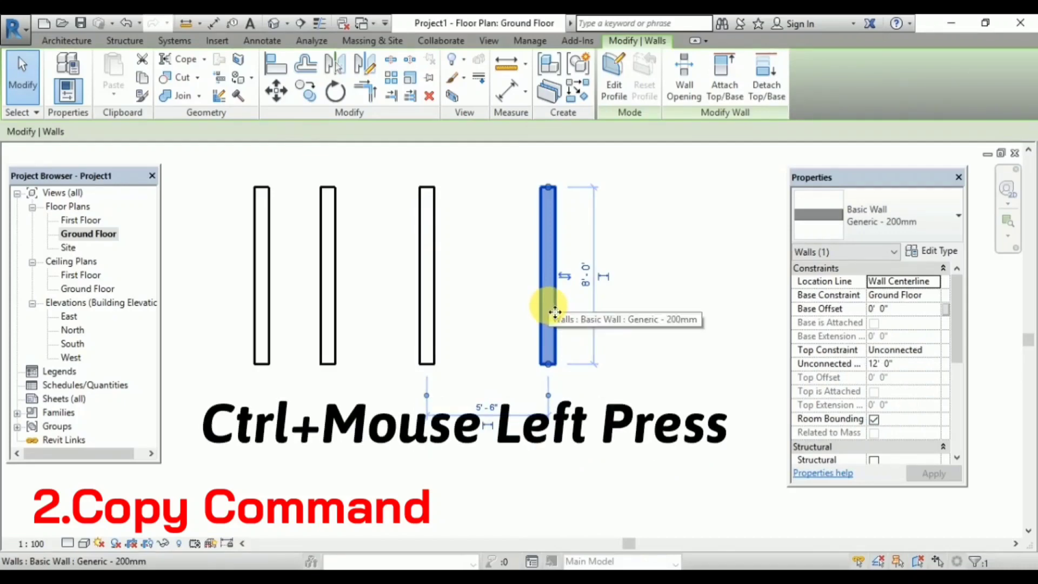
pyautogui.keyDown('ctrl'); pyautogui.moveTo(555, 311); pyautogui.dragTo(621, 302); pyautogui.keyUp('ctrl')
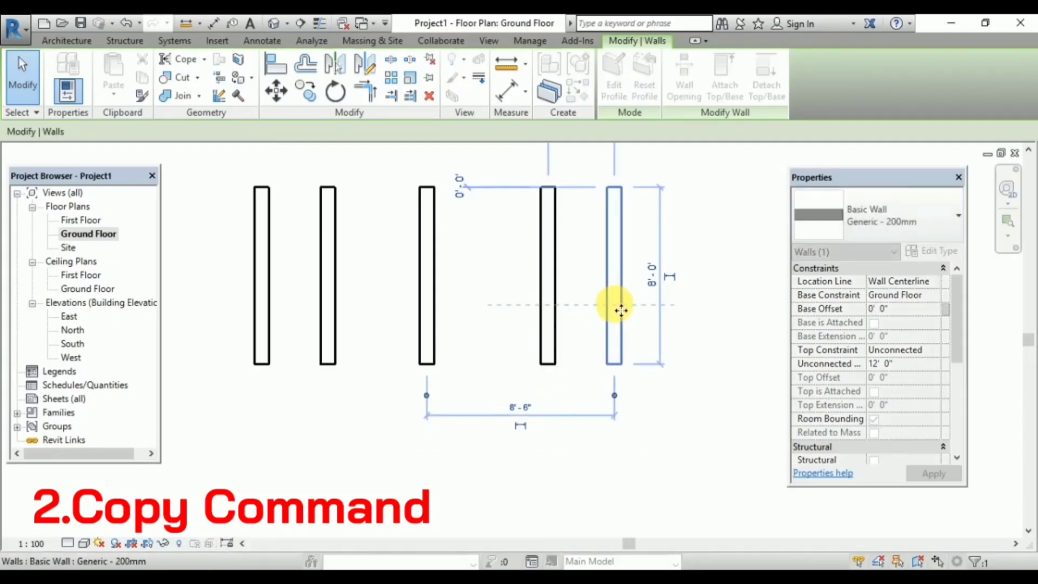
pyautogui.click(650, 394)
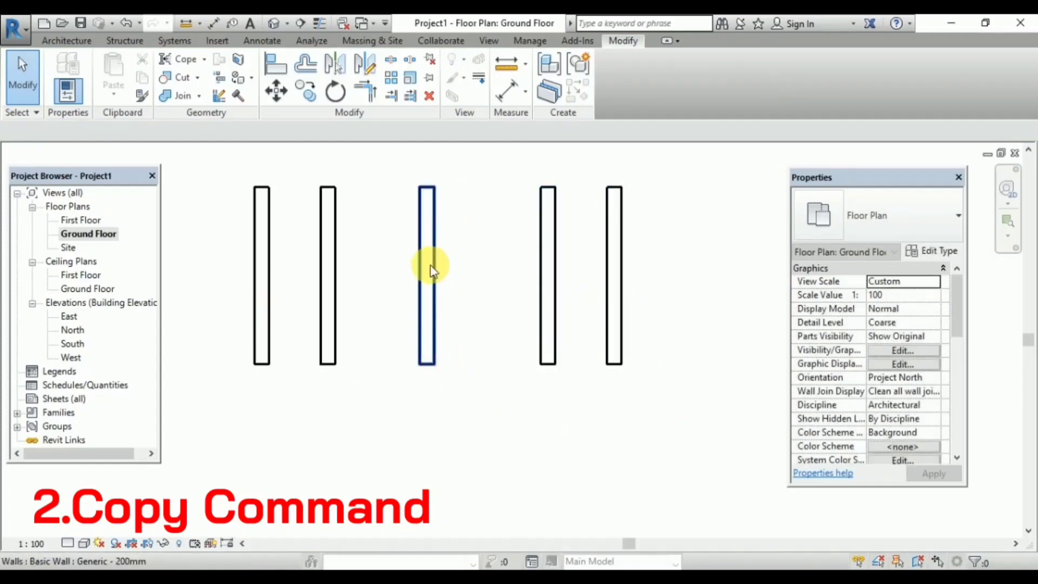
# Duplicate the middle wall freehand about 2'-0" to its right without the Copy command, and deselect the copy.
pyautogui.click(428, 303)
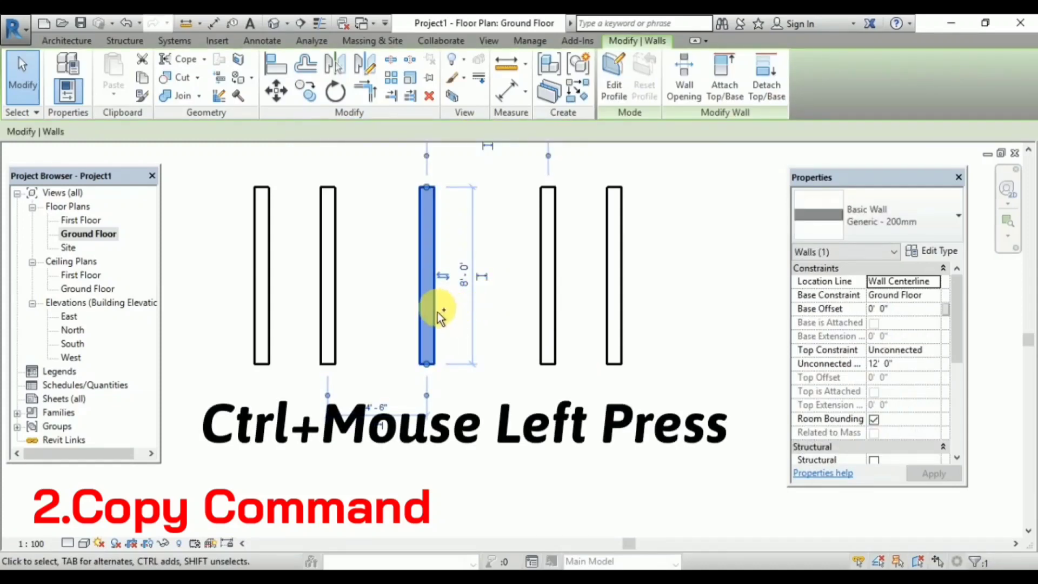
pyautogui.keyDown('ctrl'); pyautogui.moveTo(434, 309); pyautogui.dragTo(482, 308); pyautogui.keyUp('ctrl')
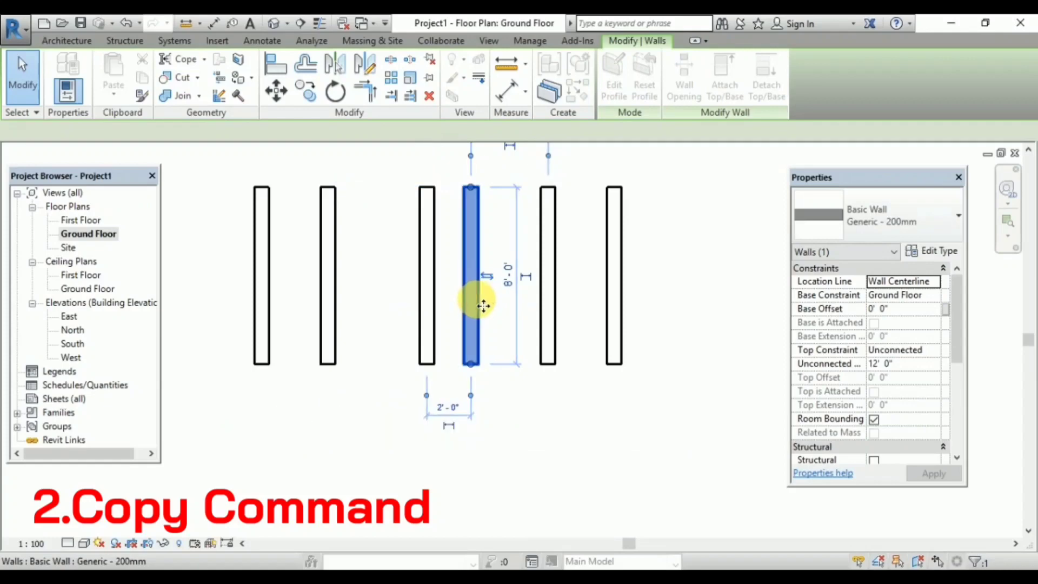
pyautogui.click(514, 435)
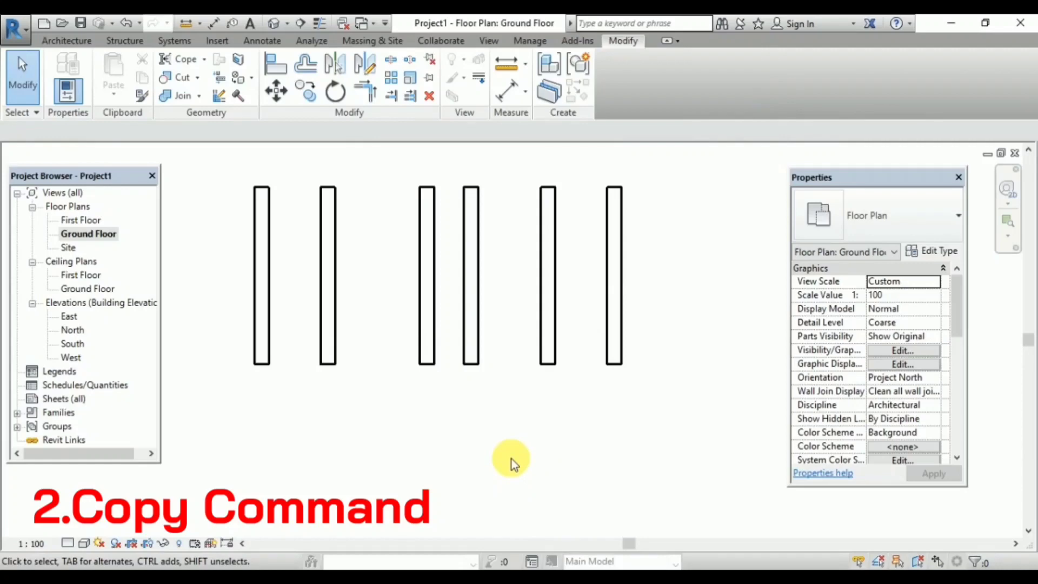
# Copy the rightmost wall twice to its right using the Copy command with the Multiple option on, starting from its midpoint.
pyautogui.click(621, 257)
pyautogui.press('c')
pyautogui.press('c')
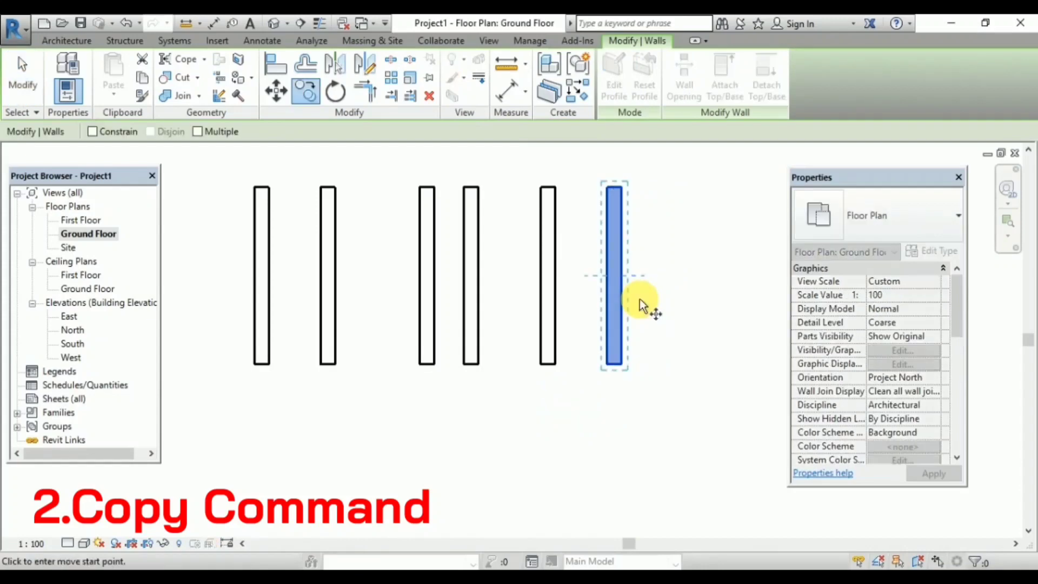
pyautogui.click(197, 132)
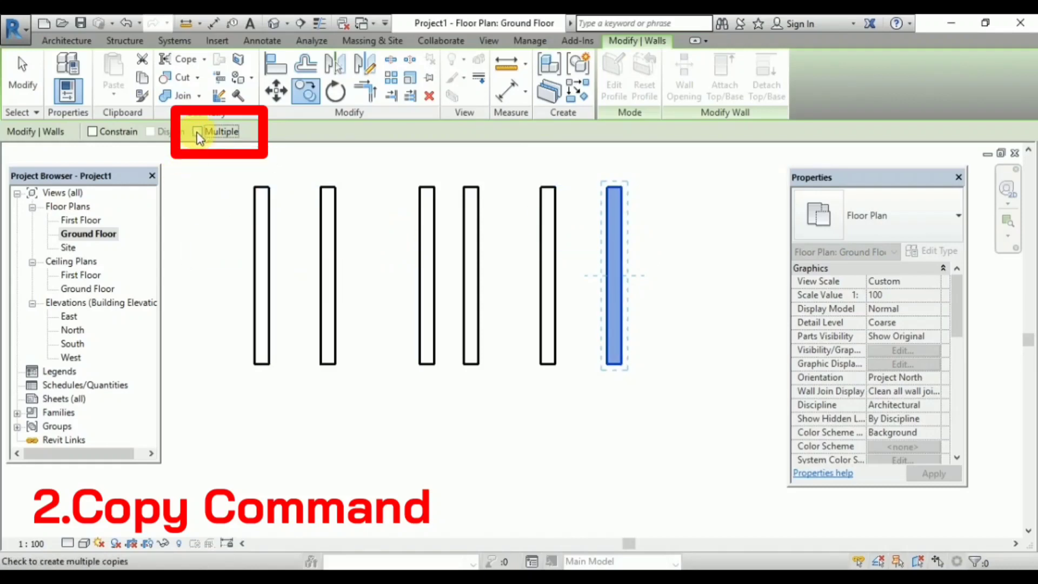
pyautogui.click(608, 280)
pyautogui.click(652, 276)
pyautogui.click(708, 276)
# Place four more copies of the wall in a lower row, progressing leftward below the existing walls, and end the Copy command.
pyautogui.click(608, 432)
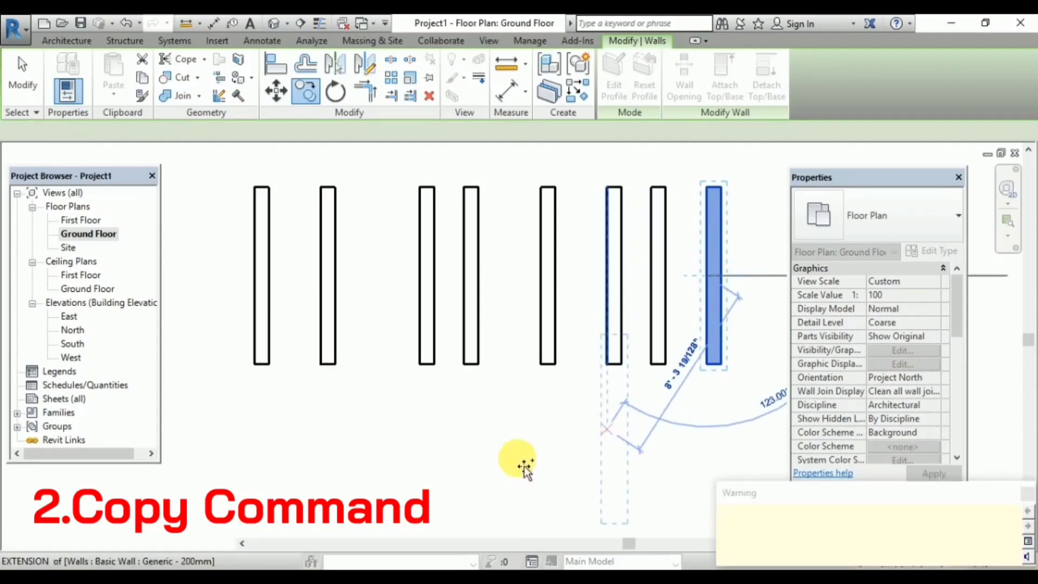
pyautogui.click(518, 458)
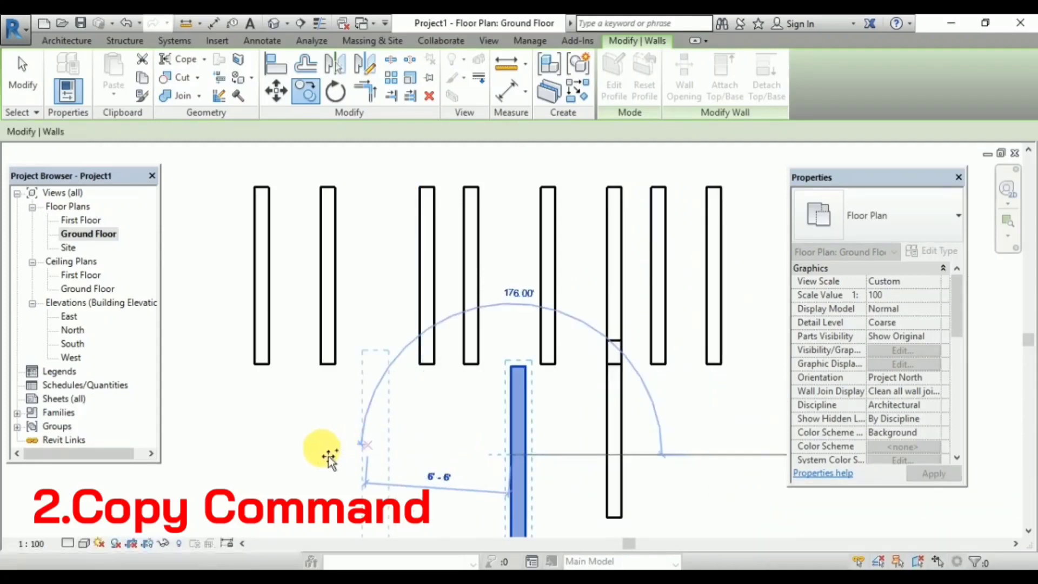
pyautogui.click(376, 449)
pyautogui.click(288, 450)
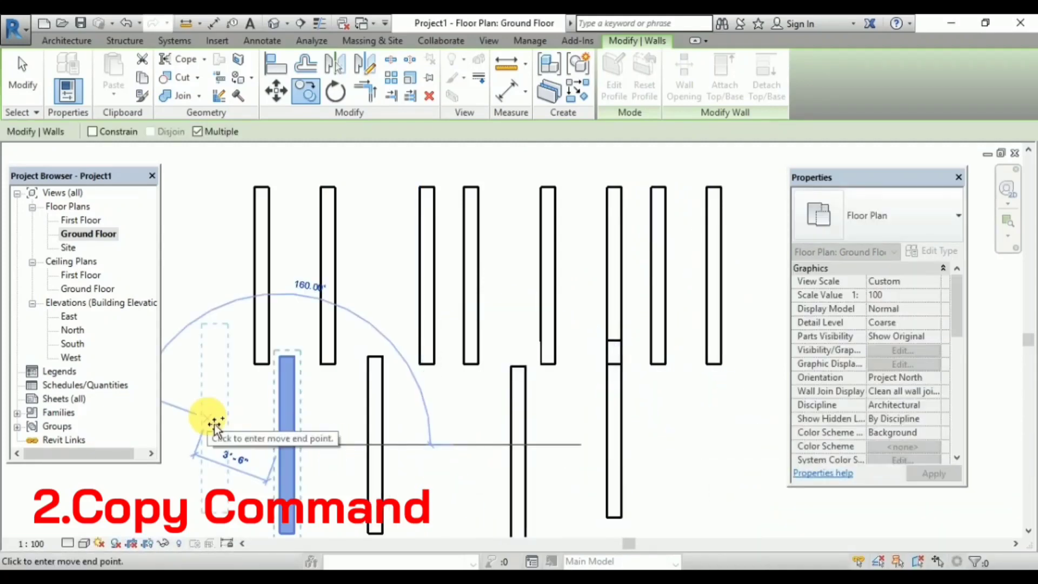
pyautogui.press('Escape')
pyautogui.press('Escape')
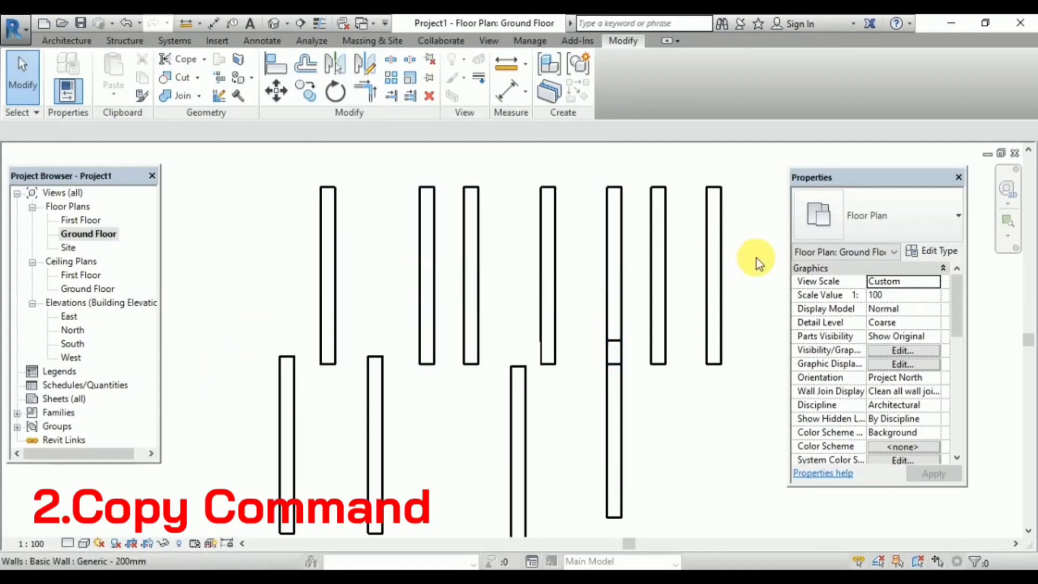
# Delete all walls except the leftmost one in the upper row.
pyautogui.moveTo(752, 256); pyautogui.dragTo(368, 446)
pyautogui.moveTo(401, 477); pyautogui.dragTo(395, 475)
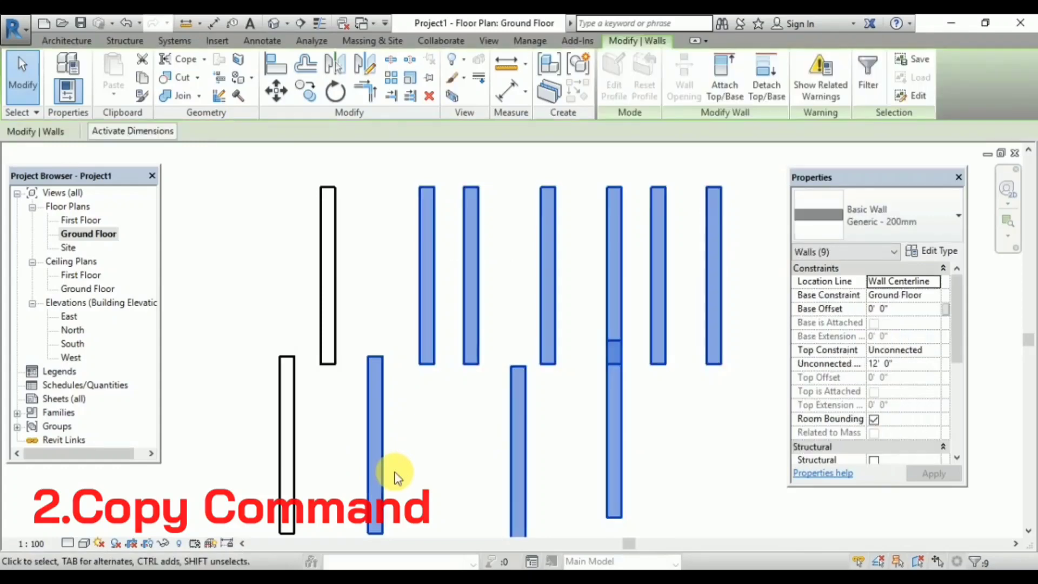
pyautogui.press('Delete')
pyautogui.click(284, 450)
pyautogui.press('Delete')
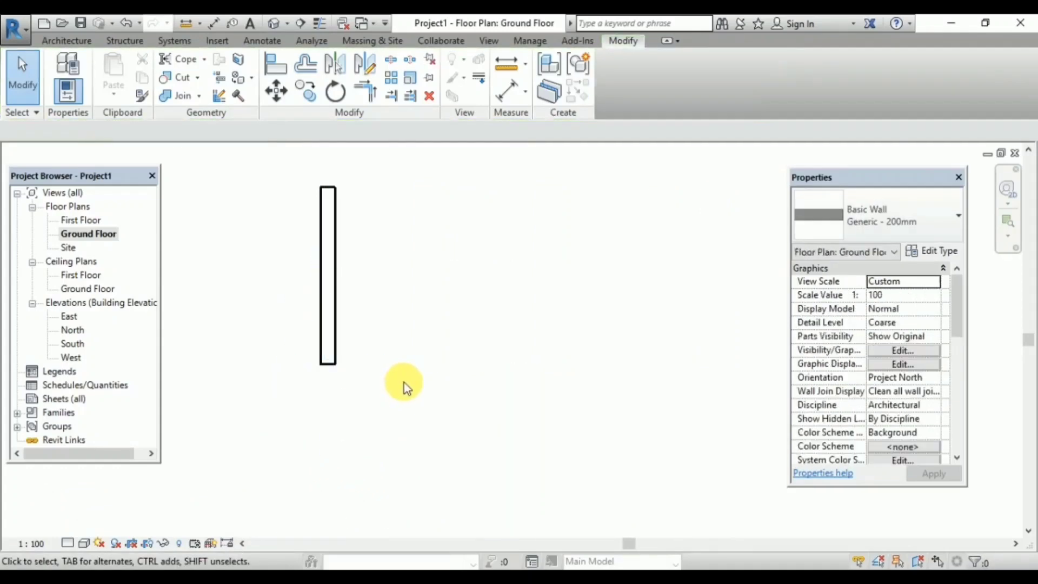
# Rotate the vertical wall around its center with the Rotate command to slope up rightward at about 27° from horizontal, and deselect it.
pyautogui.click(75, 43)
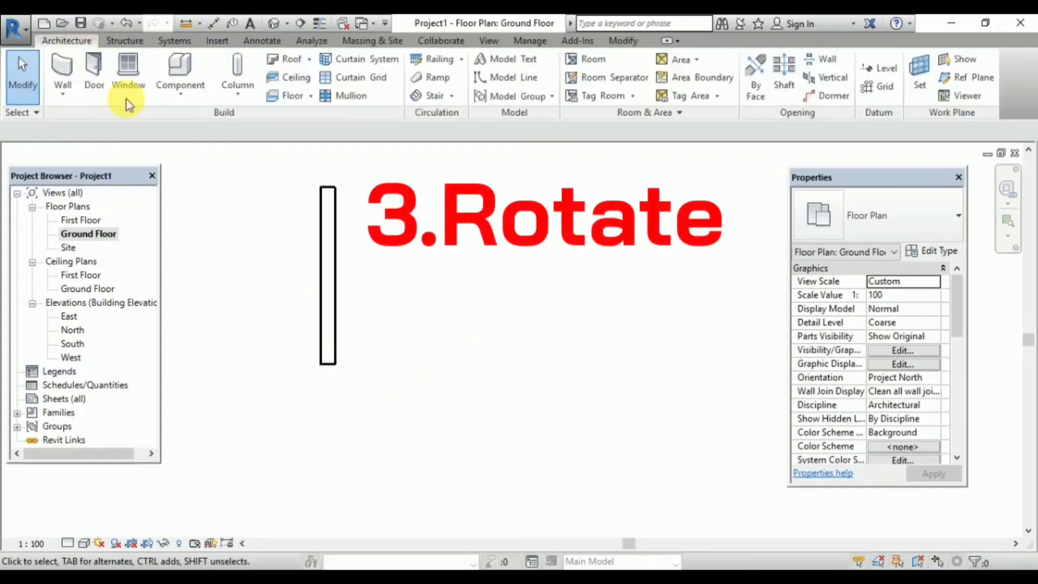
pyautogui.moveTo(468, 339); pyautogui.dragTo(426, 342, button='middle')
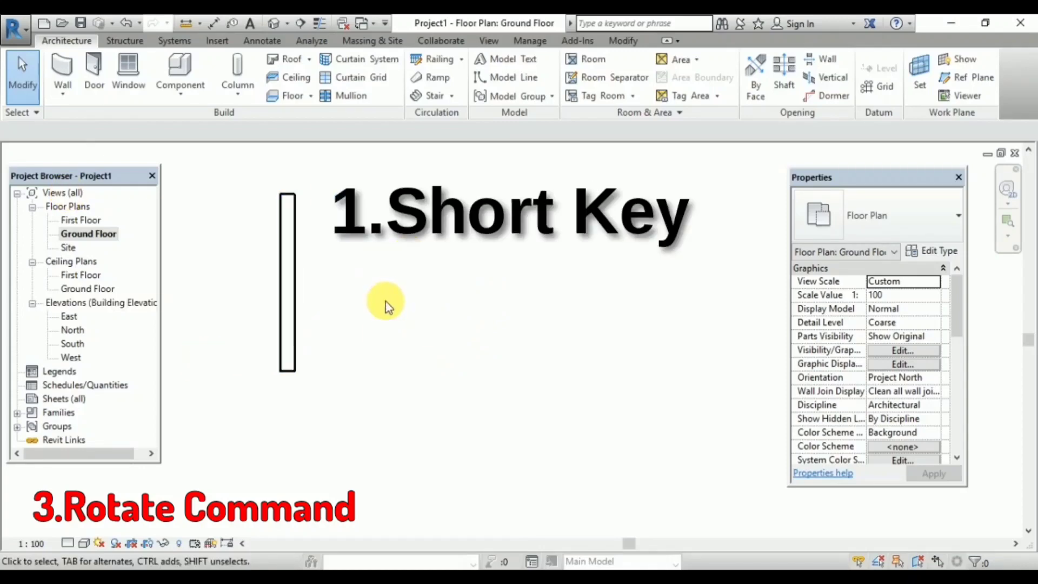
pyautogui.press('r')
pyautogui.press('o')
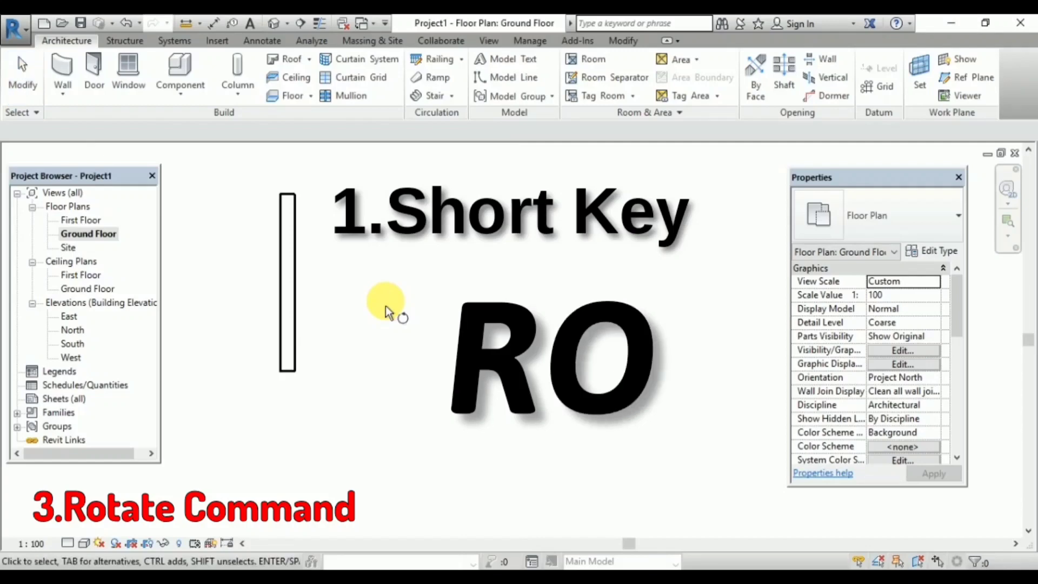
pyautogui.click(296, 278)
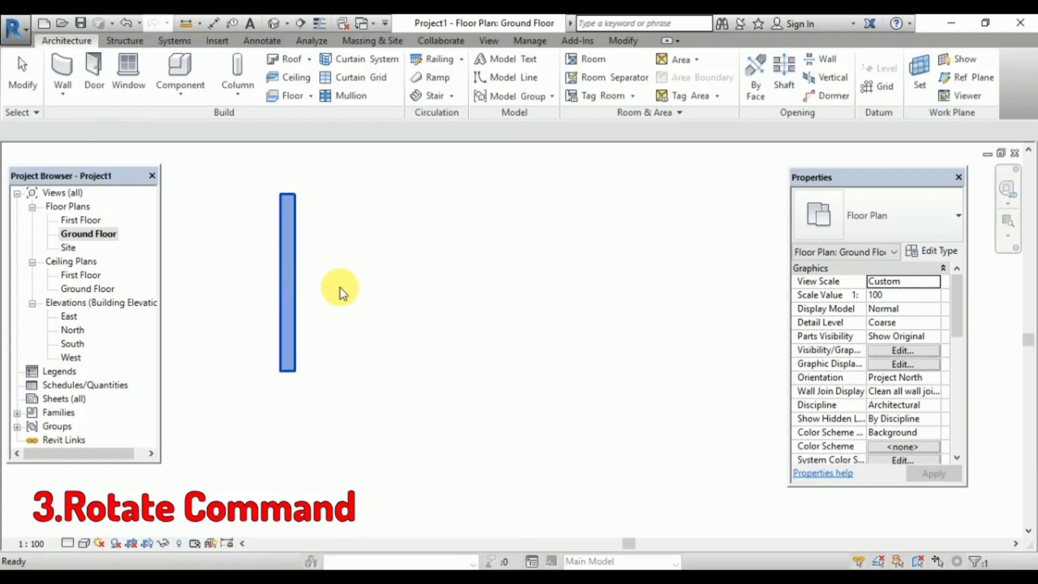
pyautogui.press('Return')
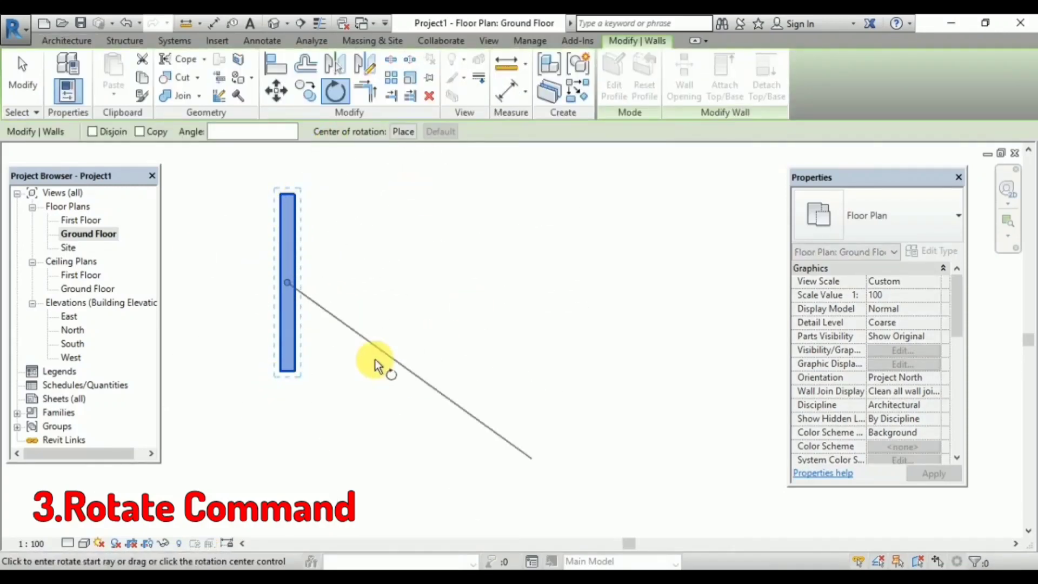
pyautogui.click(289, 374)
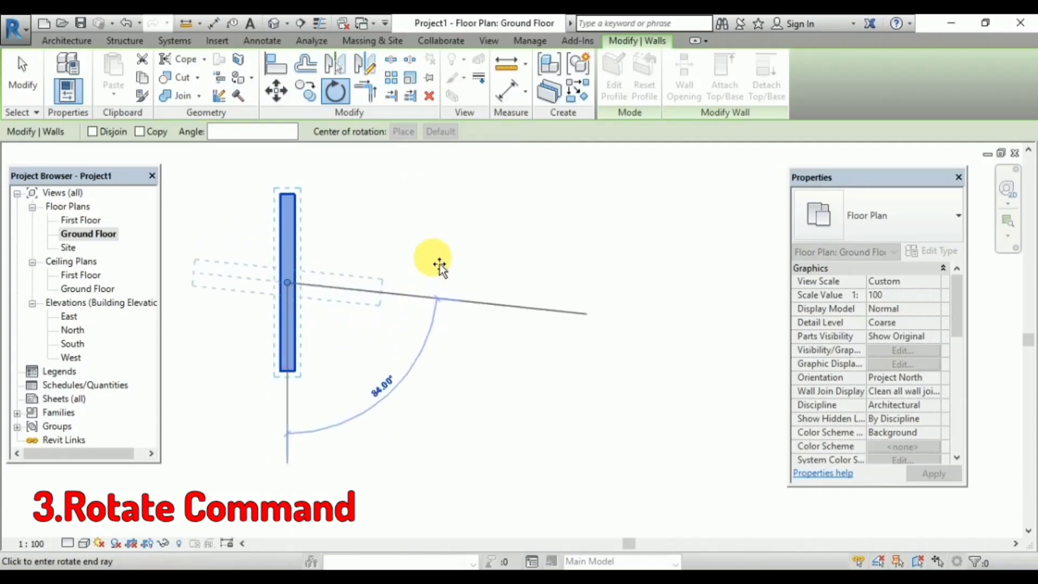
pyautogui.click(454, 203)
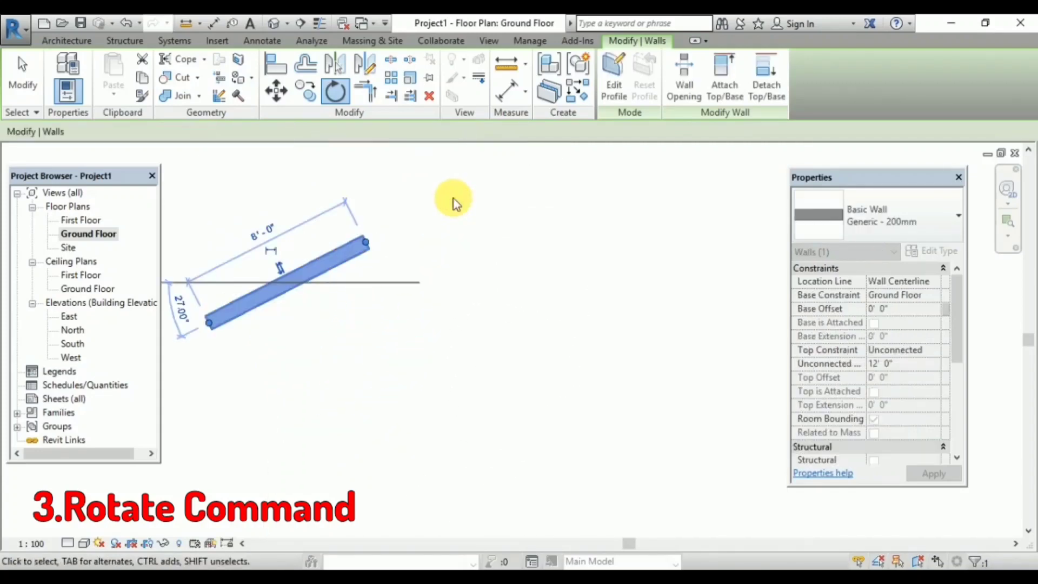
pyautogui.click(471, 378)
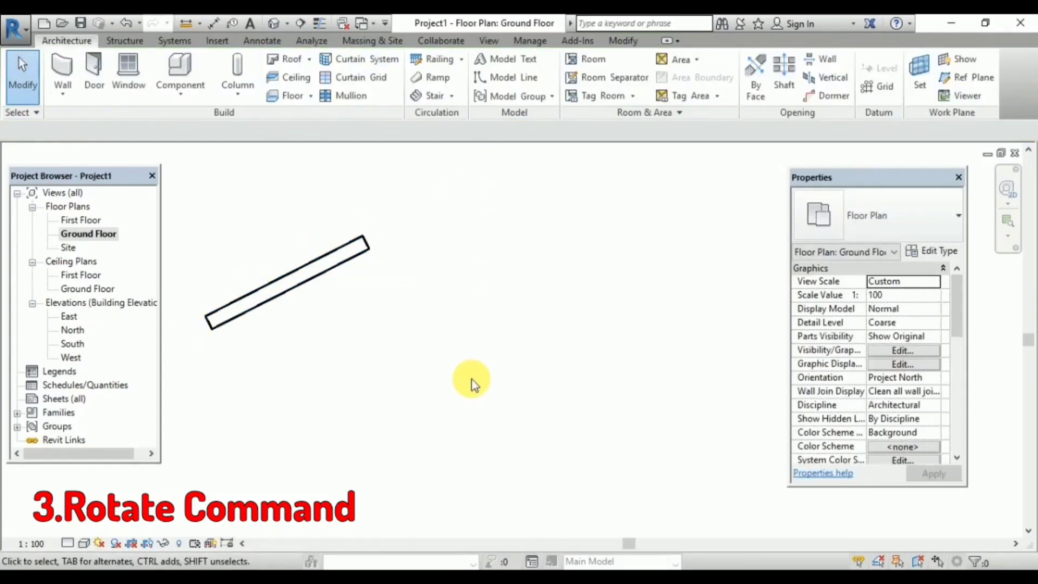
# Rotate the sloped wall 90° around its center with the Rotate command, starting from its lower-left end, and deselect it.
pyautogui.press('r')
pyautogui.press('o')
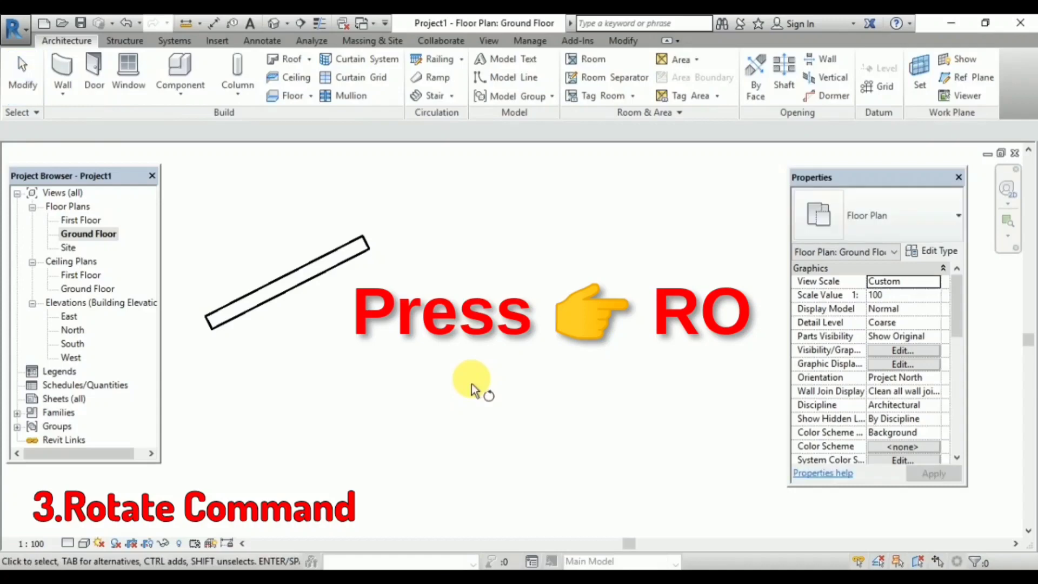
pyautogui.click(316, 286)
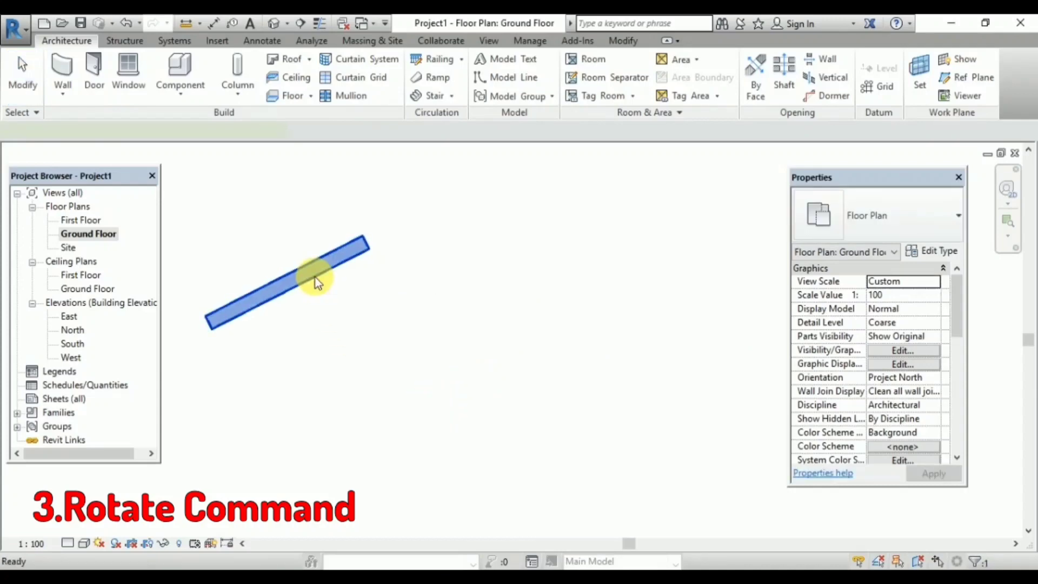
pyautogui.press('Return')
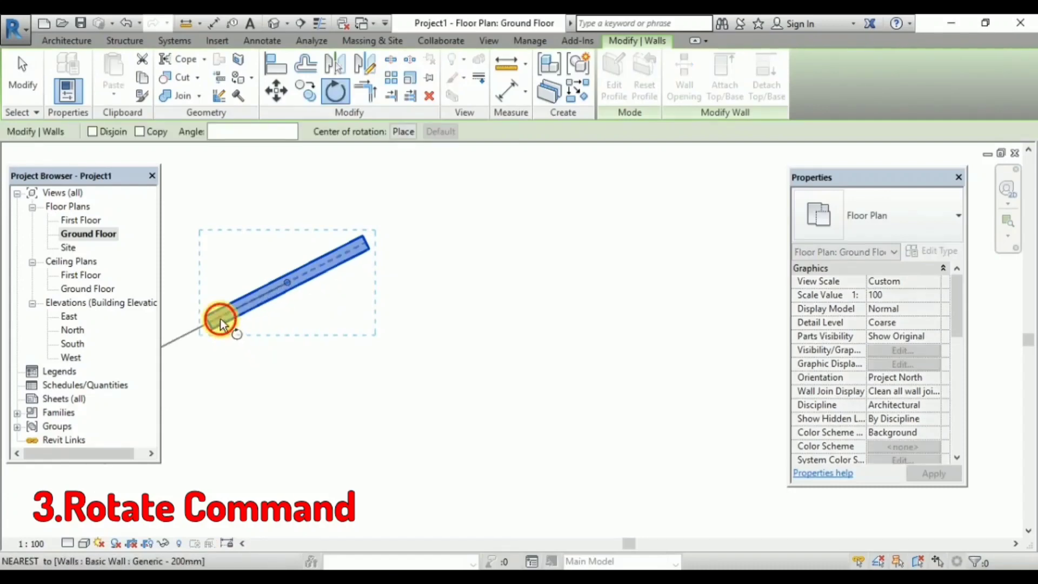
pyautogui.click(220, 319)
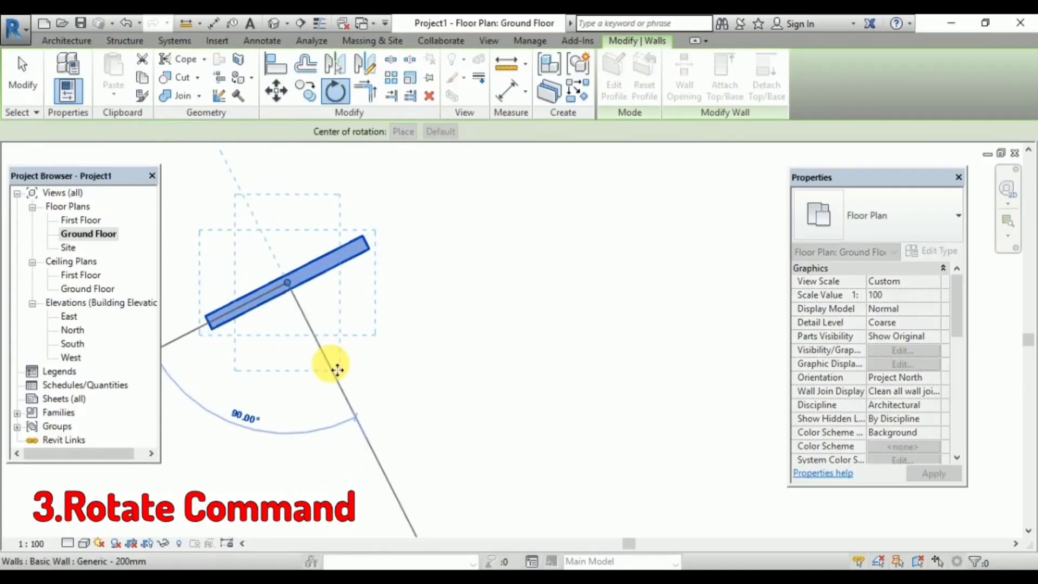
pyautogui.click(335, 366)
pyautogui.press('Escape')
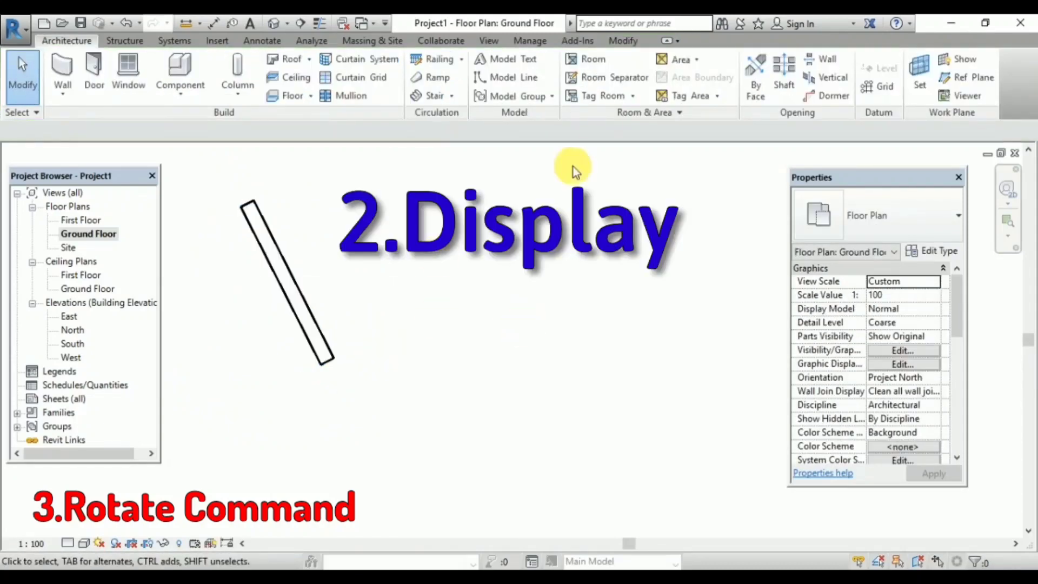
# Rotate the wall about 20° clockwise around its center with the Rotate command, starting from its lower end.
pyautogui.click(623, 41)
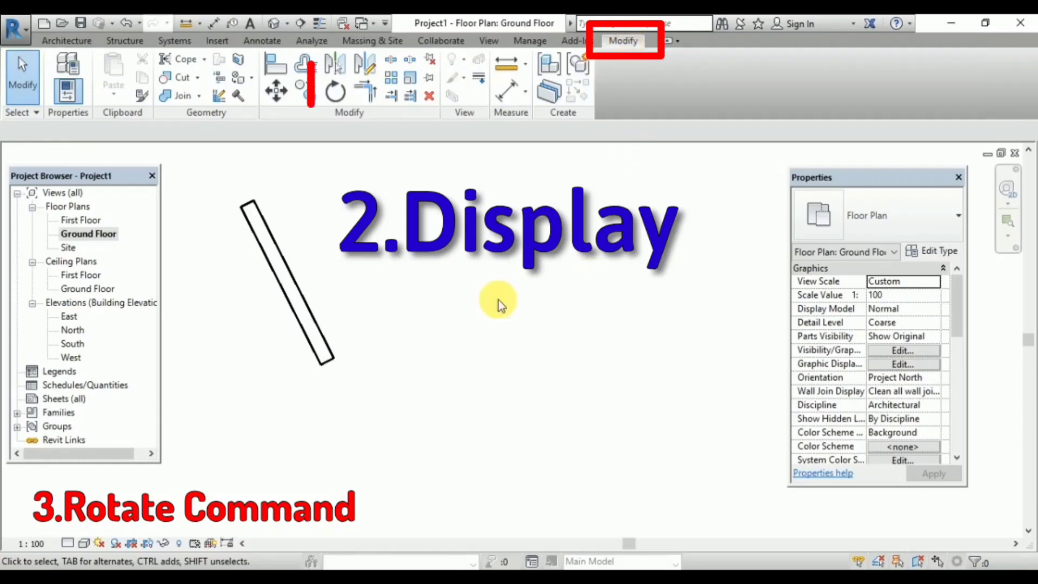
pyautogui.click(341, 100)
pyautogui.click(319, 350)
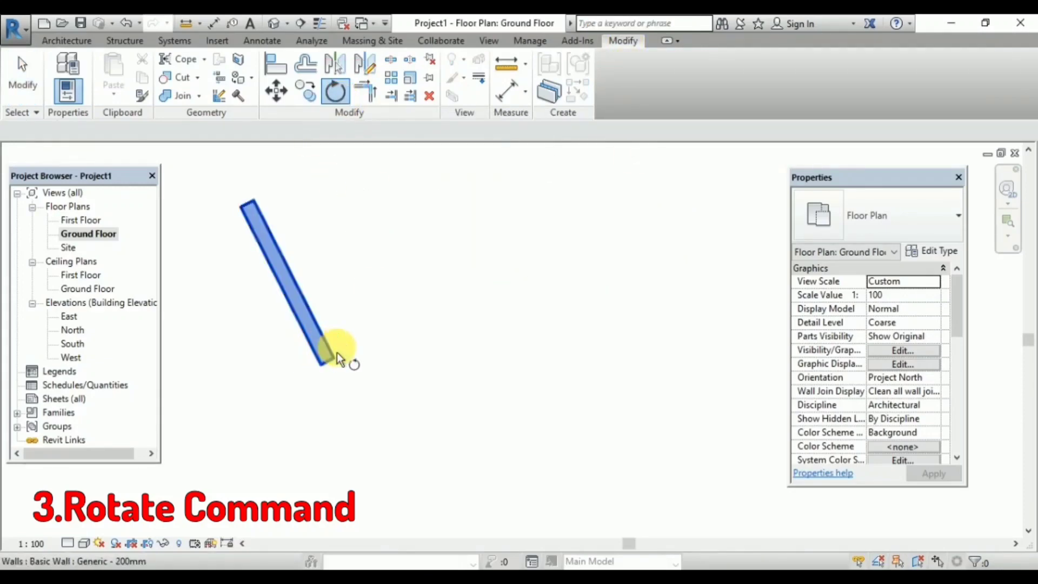
pyautogui.press('Return')
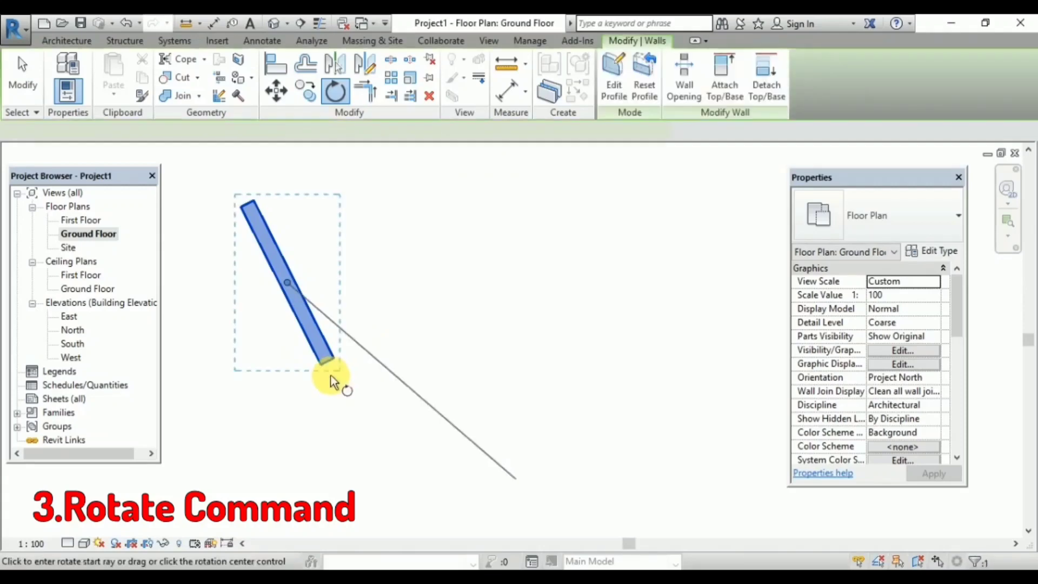
pyautogui.click(328, 366)
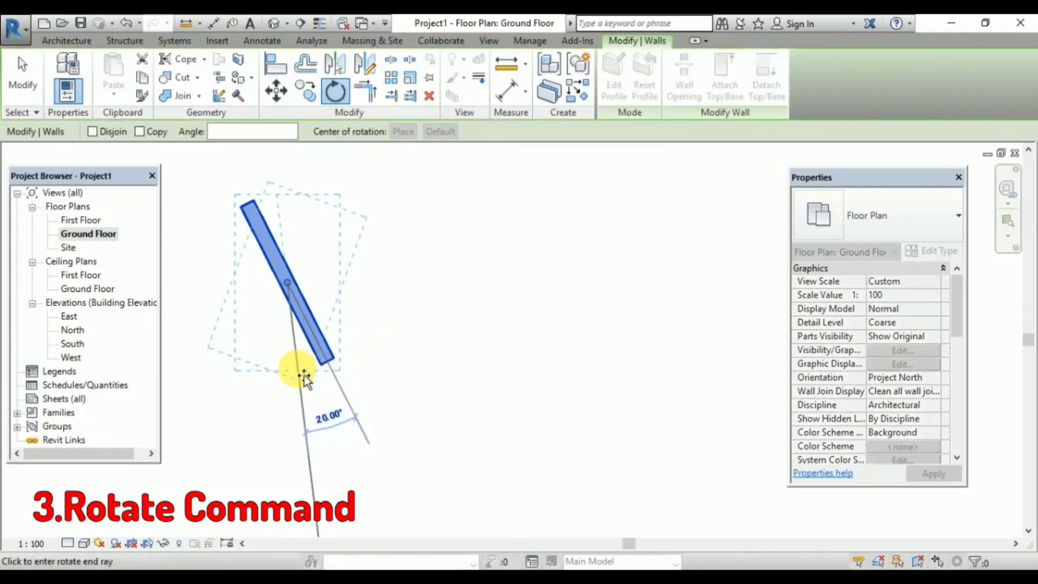
pyautogui.click(297, 371)
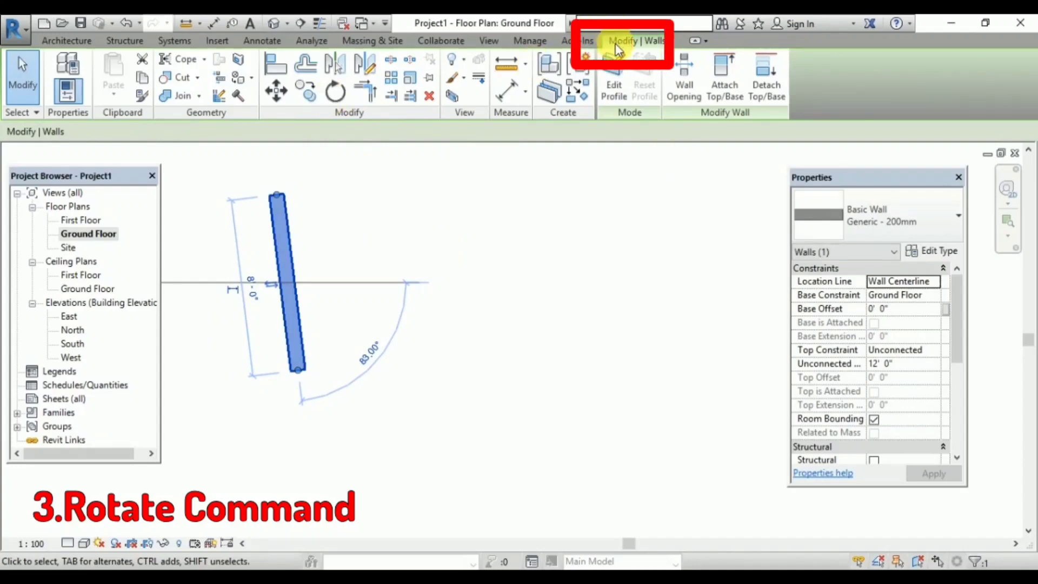
# Rotate the selected wall clockwise from its upper part to about 52° from horizontal, and deselect it.
pyautogui.click(335, 93)
pyautogui.click(281, 224)
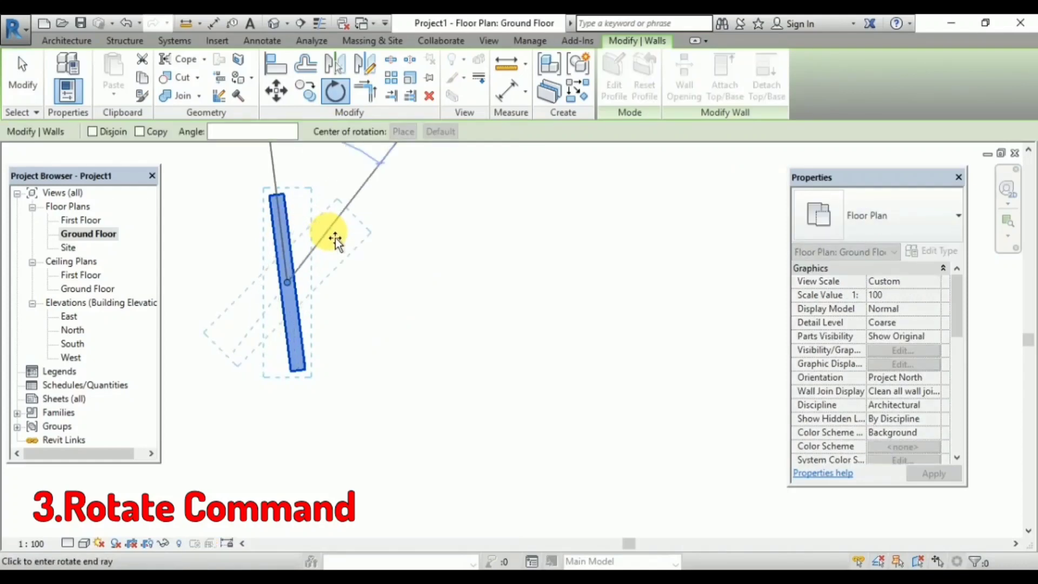
pyautogui.click(333, 215)
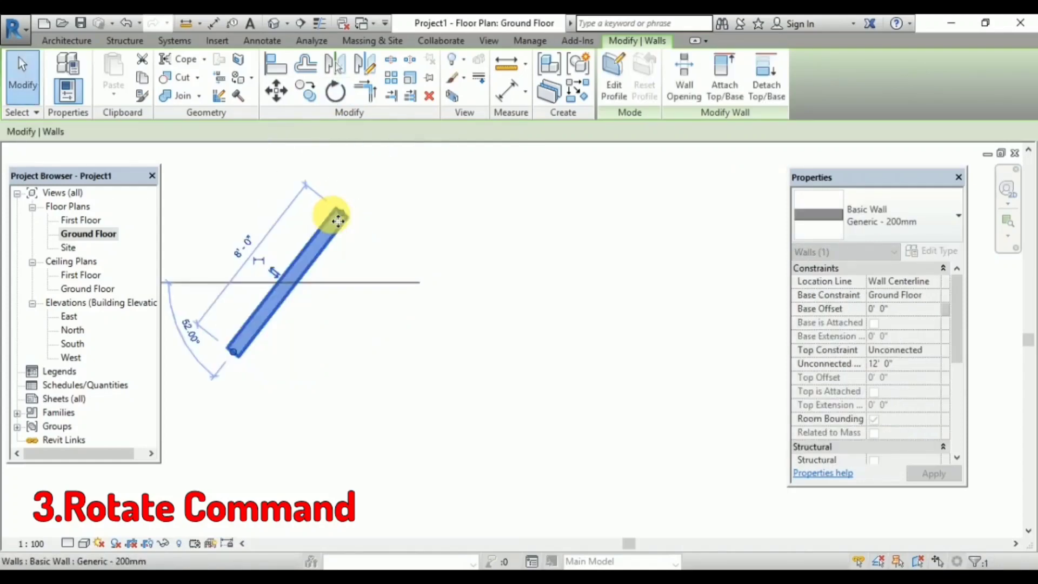
pyautogui.press('Escape')
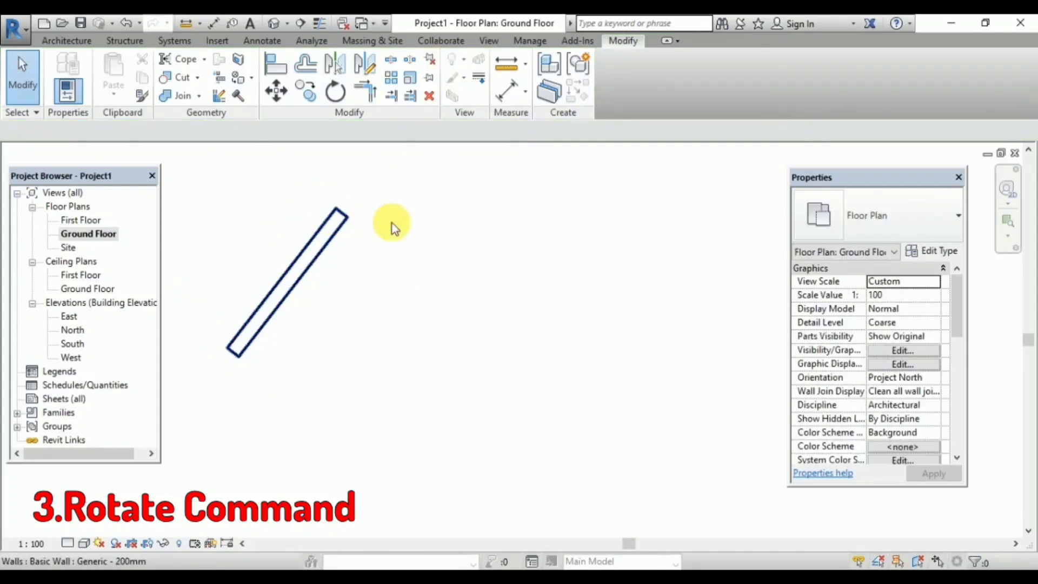
# Create a rotated copy of the wall around its center with Rotate's Copy option, at about 17° from horizontal.
pyautogui.click(335, 91)
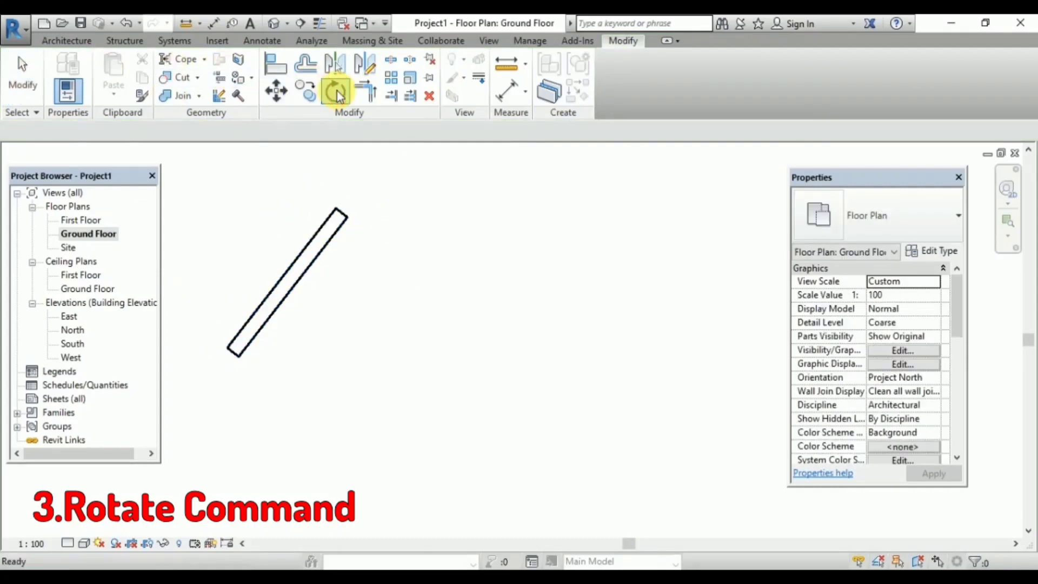
pyautogui.click(325, 242)
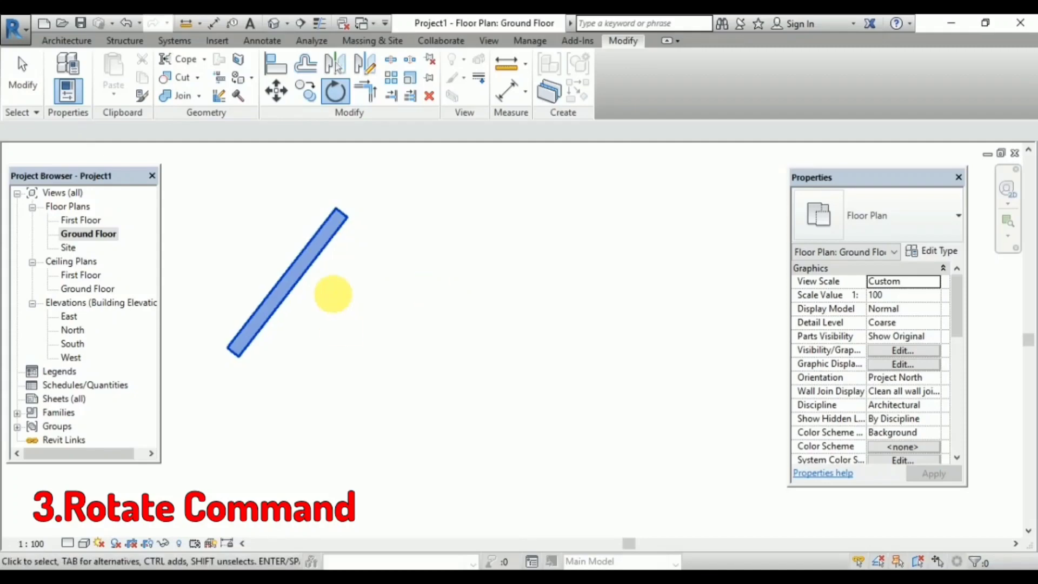
pyautogui.press('Return')
pyautogui.click(237, 134)
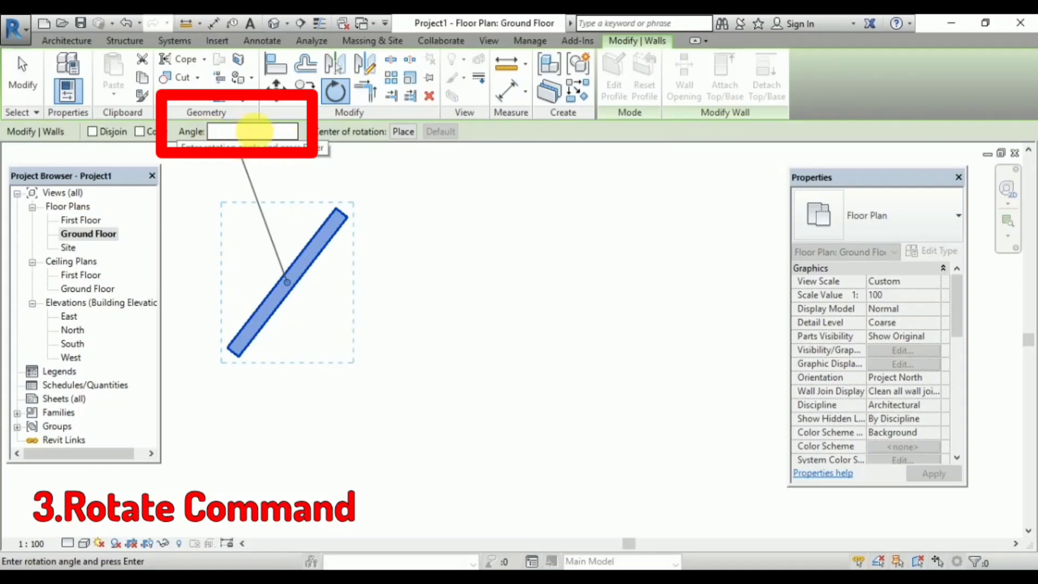
pyautogui.click(141, 132)
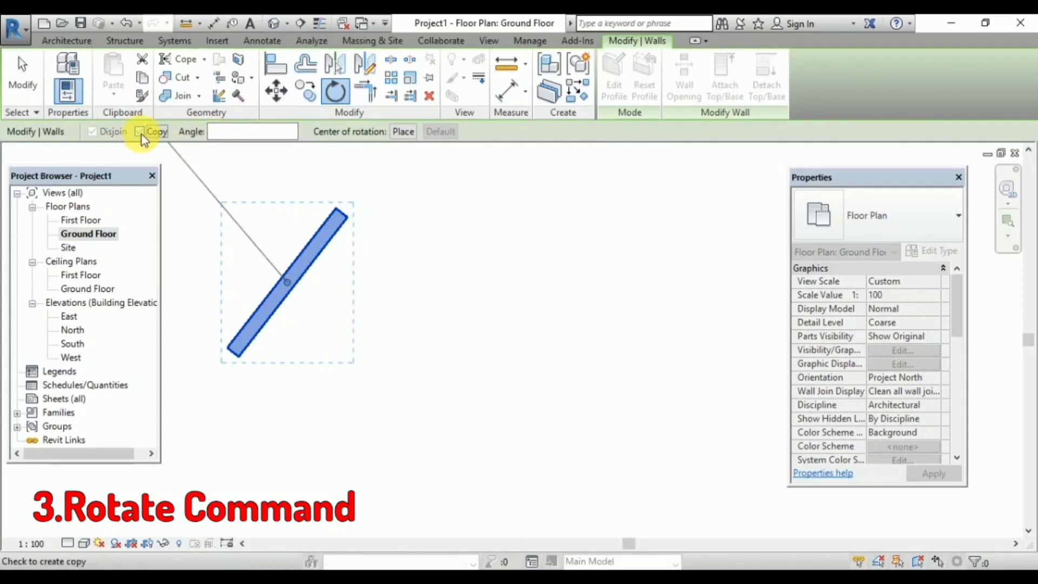
pyautogui.click(336, 218)
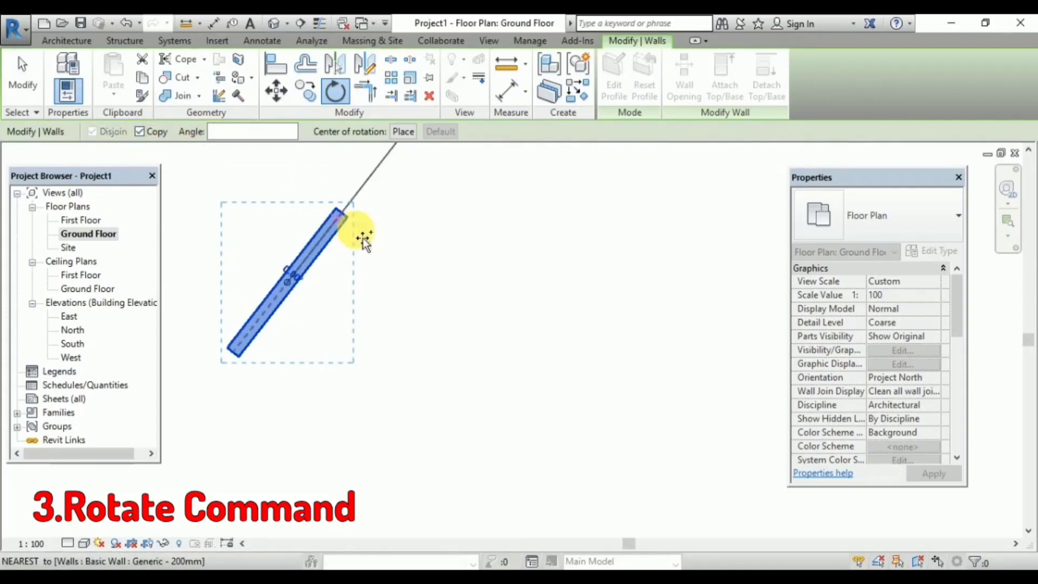
pyautogui.click(385, 270)
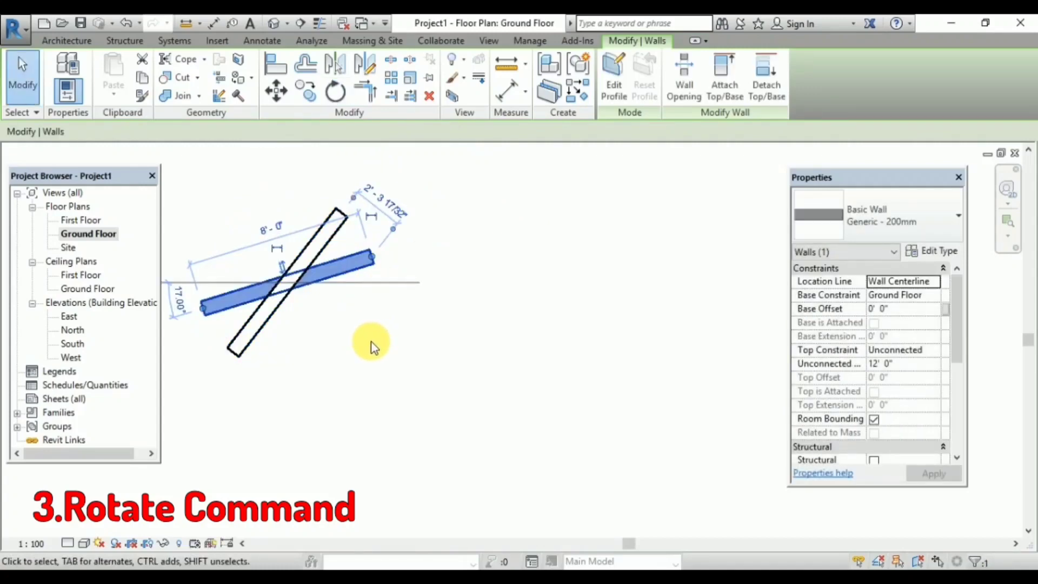
# Deselect the rotated wall copy, undo and redo its creation twice, and undo it once more.
pyautogui.press('Escape')
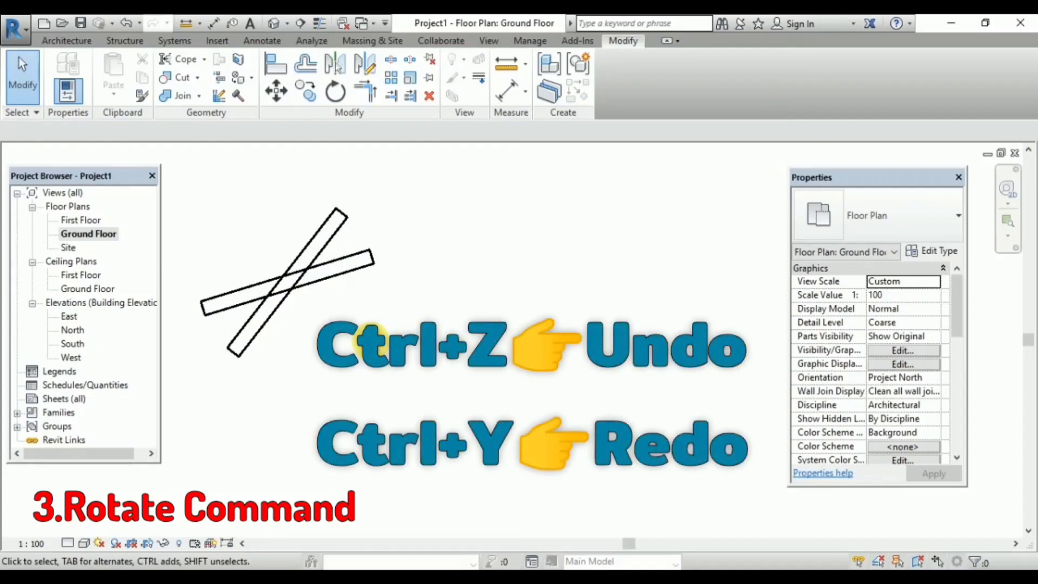
pyautogui.hotkey('ctrl', 'z')
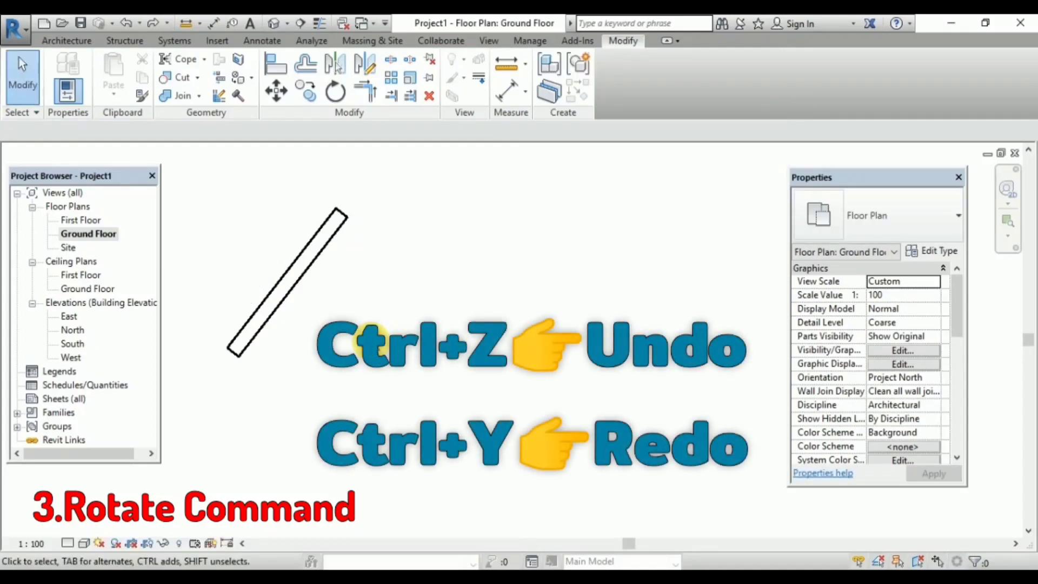
pyautogui.hotkey('ctrl', 'y')
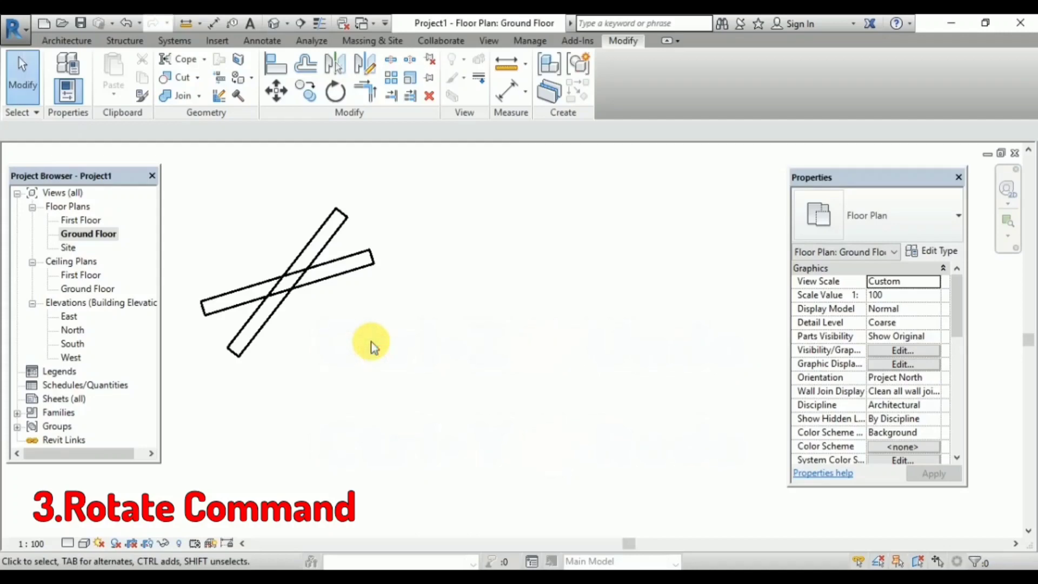
pyautogui.hotkey('ctrl', 'z')
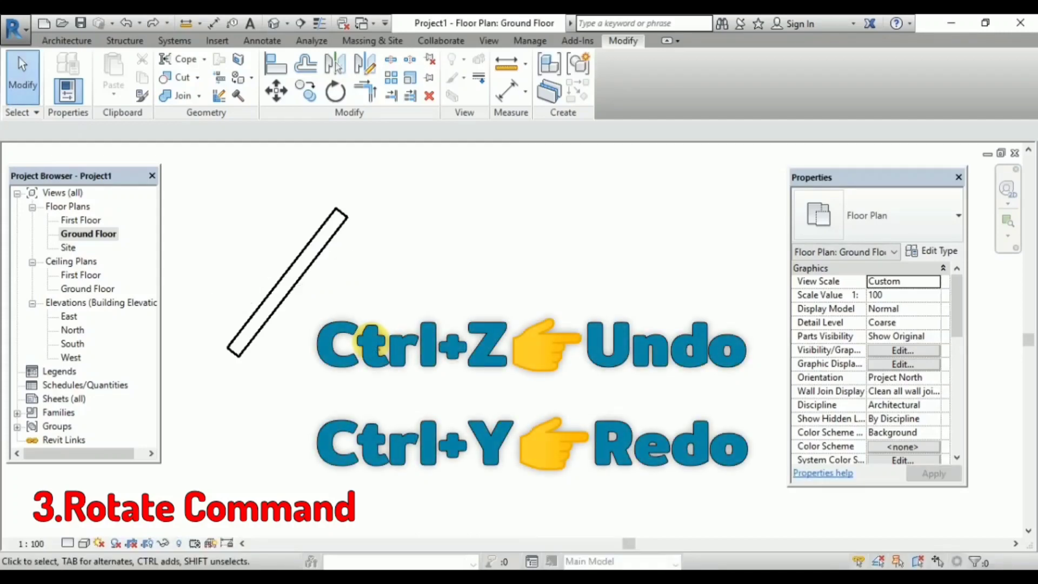
pyautogui.hotkey('ctrl', 'y')
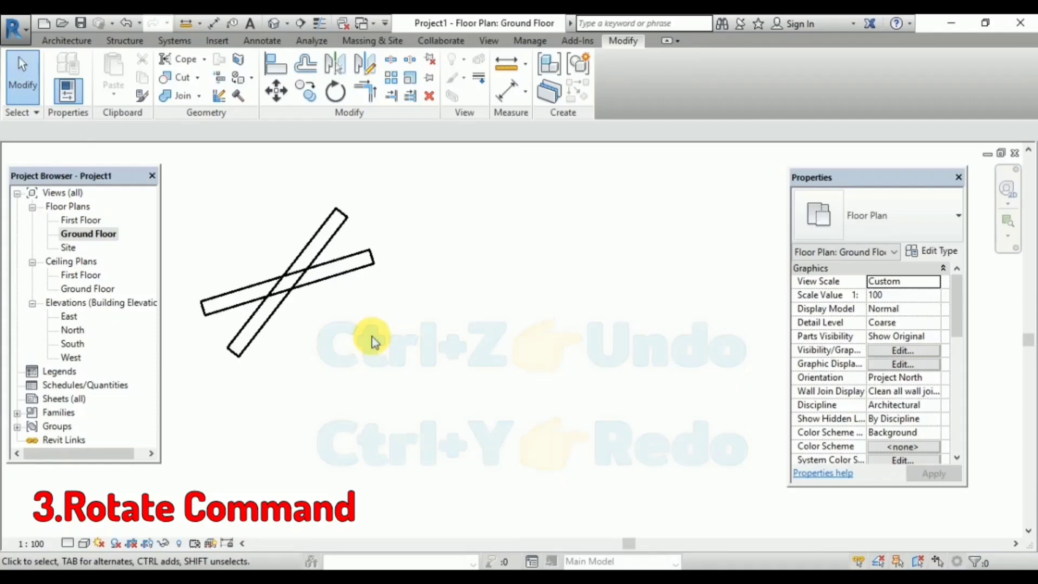
pyautogui.hotkey('ctrl', 'z')
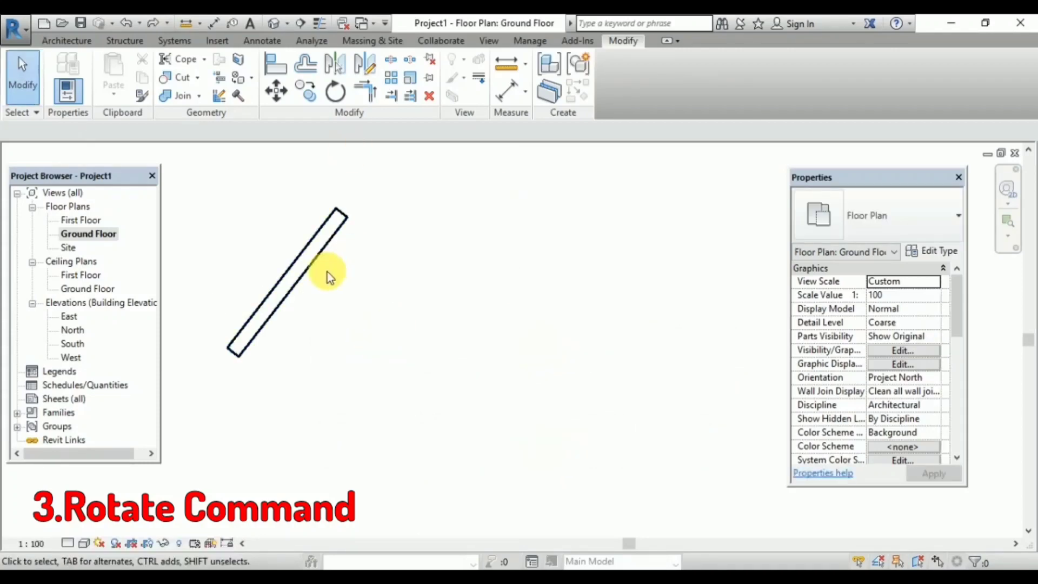
# Create a rotated copy of the sloped wall around its center with Rotate's Copy option, at about 7° from horizontal.
pyautogui.click(336, 100)
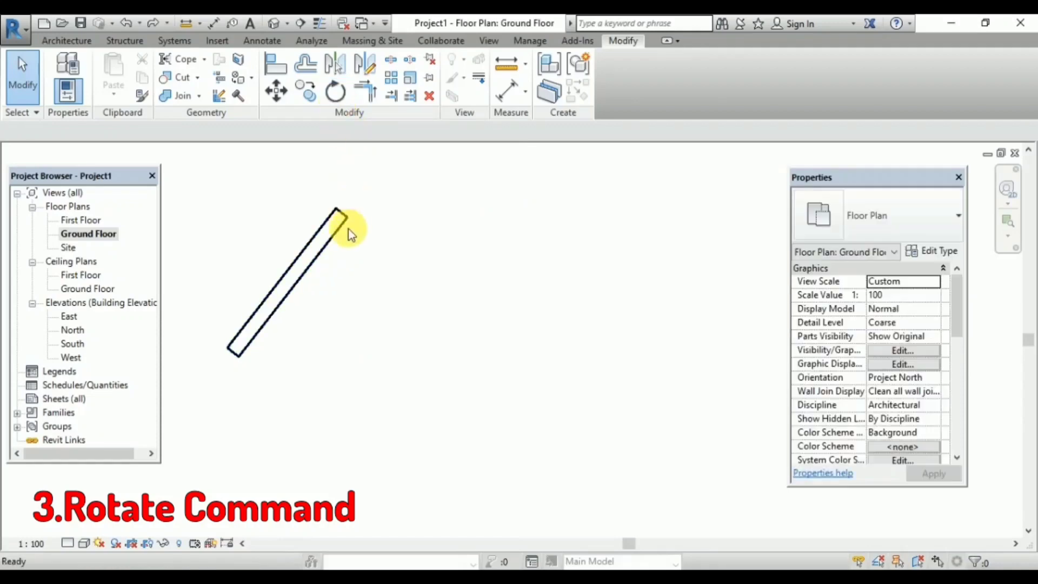
pyautogui.click(331, 231)
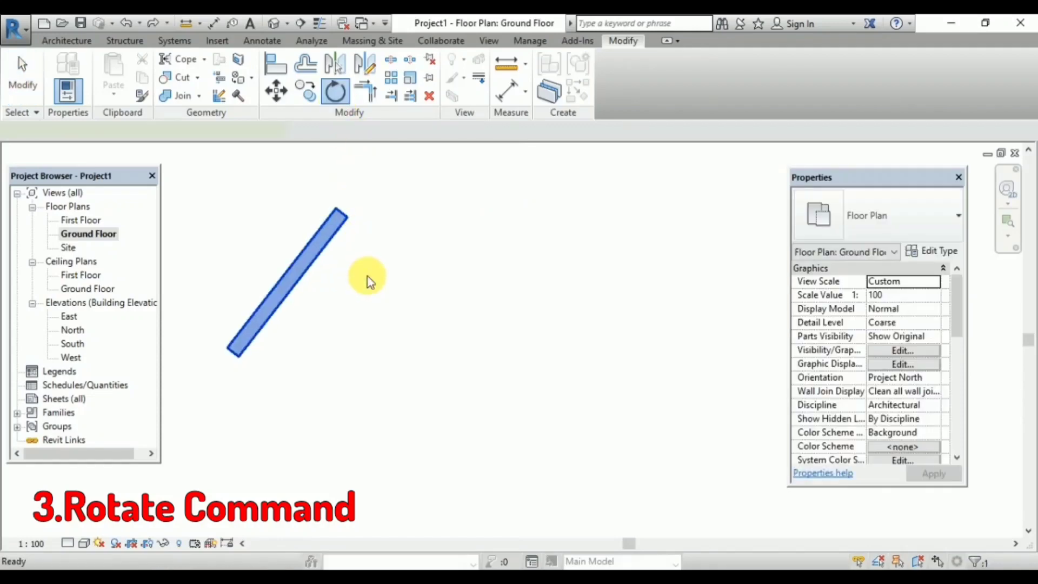
pyautogui.press('Return')
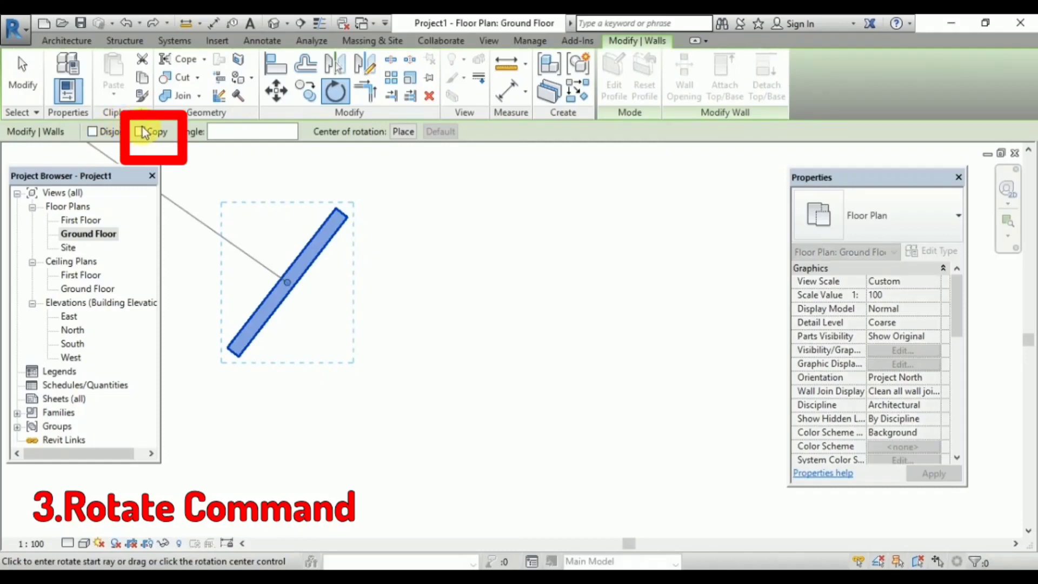
pyautogui.click(140, 131)
pyautogui.click(328, 238)
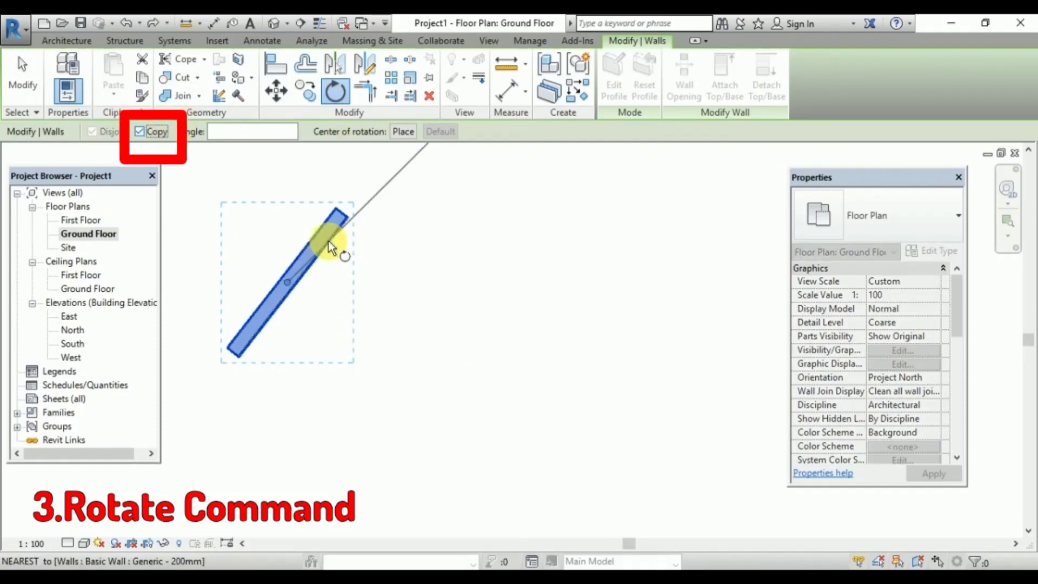
pyautogui.click(372, 280)
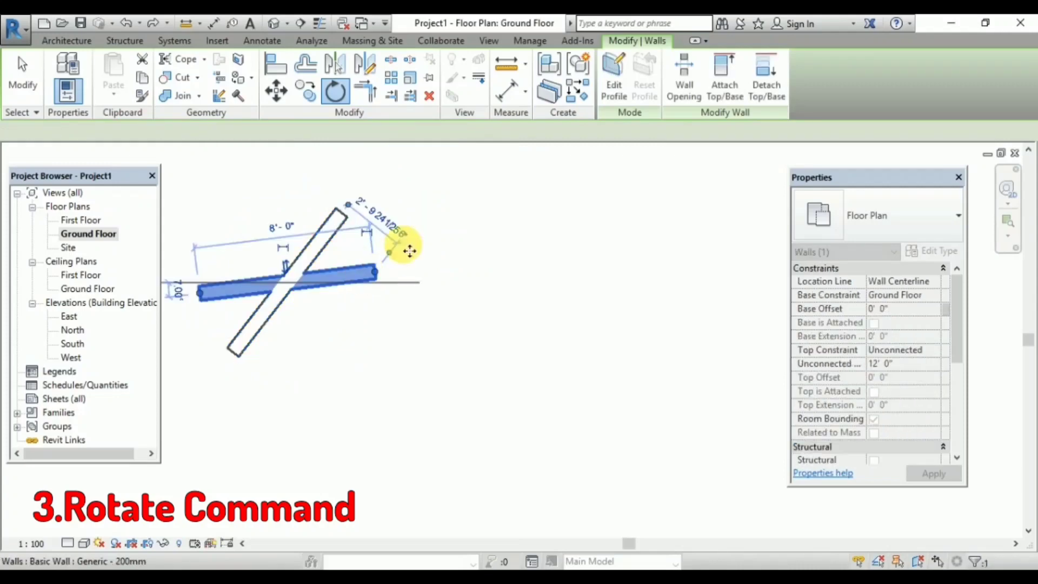
# Rotate the nearly horizontal wall copy by an angle of 45° around its center, accept the overlap warning, and deselect it.
pyautogui.click(335, 93)
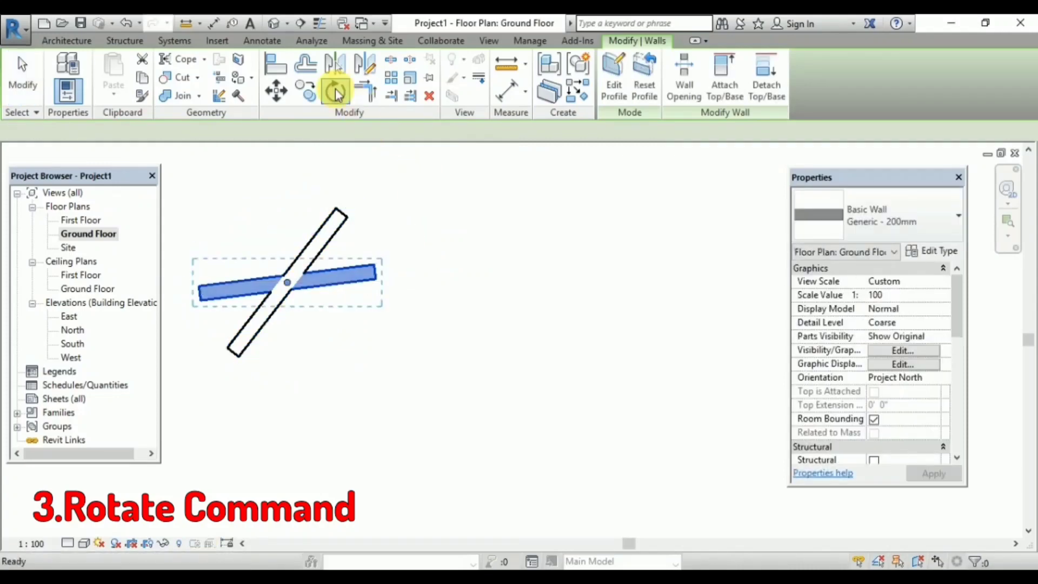
pyautogui.click(243, 133)
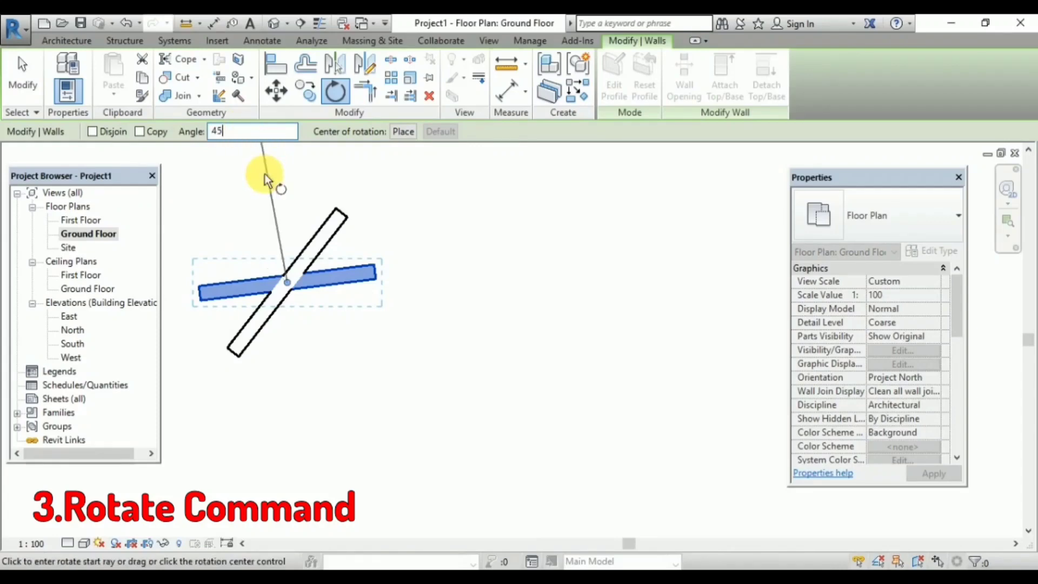
pyautogui.press('Return')
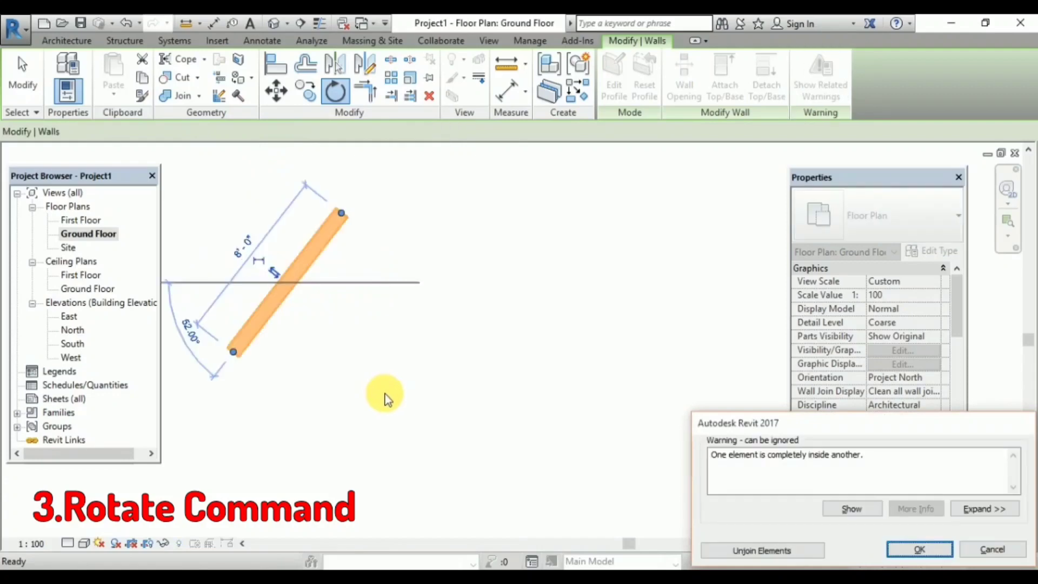
pyautogui.click(904, 549)
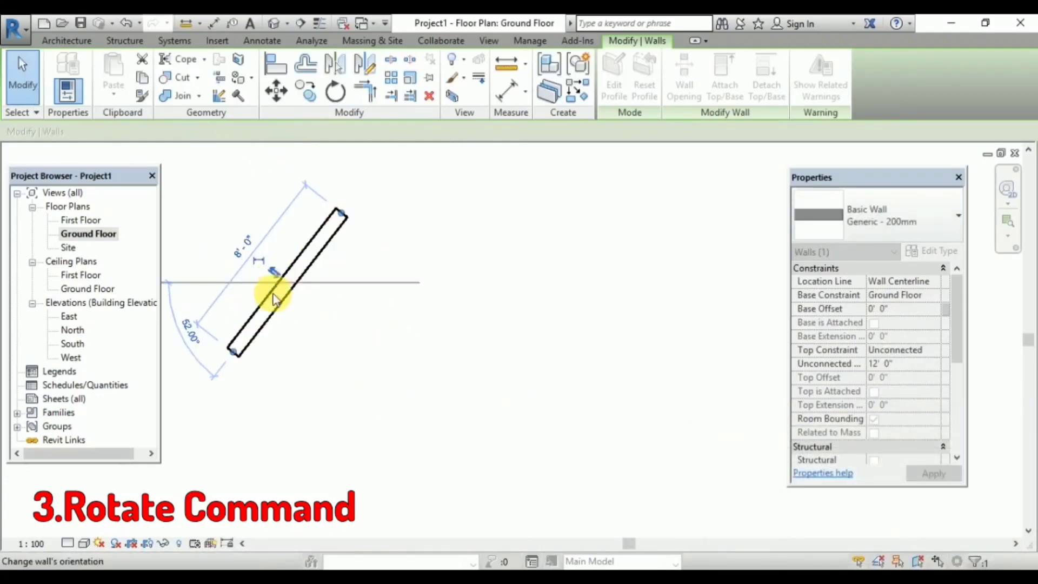
pyautogui.click(306, 303)
# Rotate one of the overlapping sloped walls by an angle of 135° around its center, and deselect it.
pyautogui.click(333, 94)
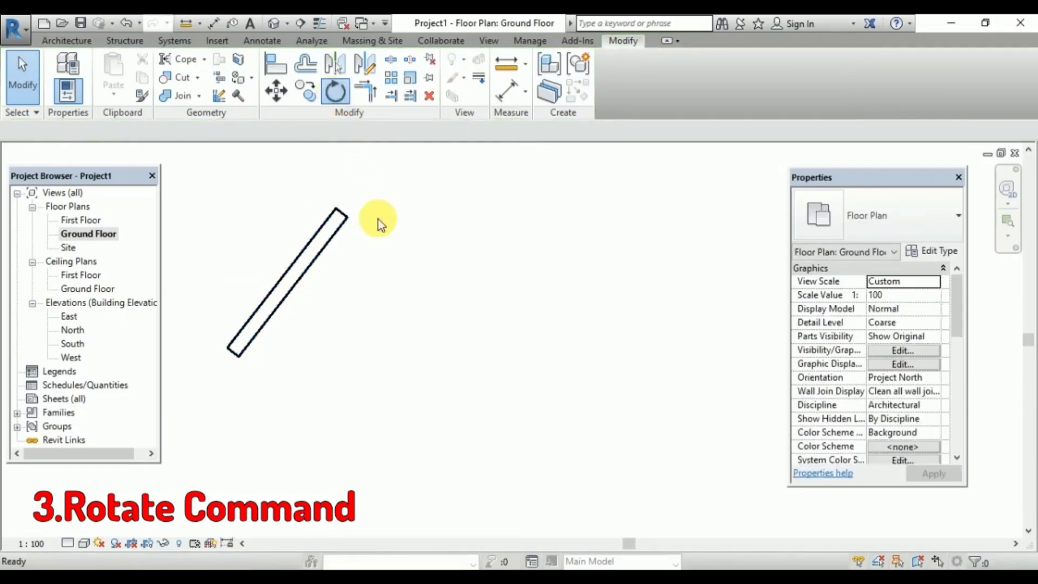
pyautogui.click(273, 284)
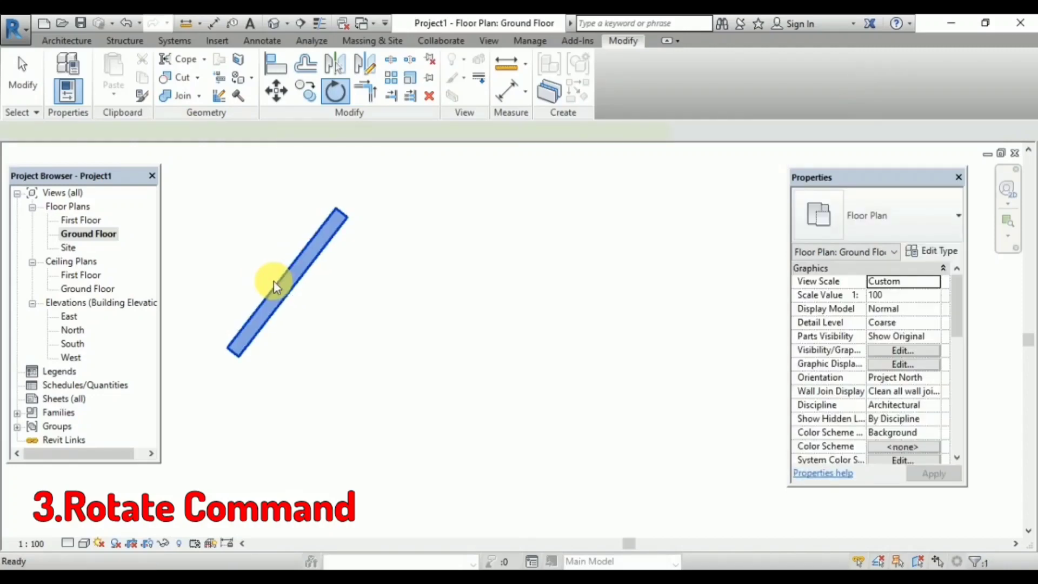
pyautogui.press('Return')
pyautogui.click(232, 134)
pyautogui.write('1')
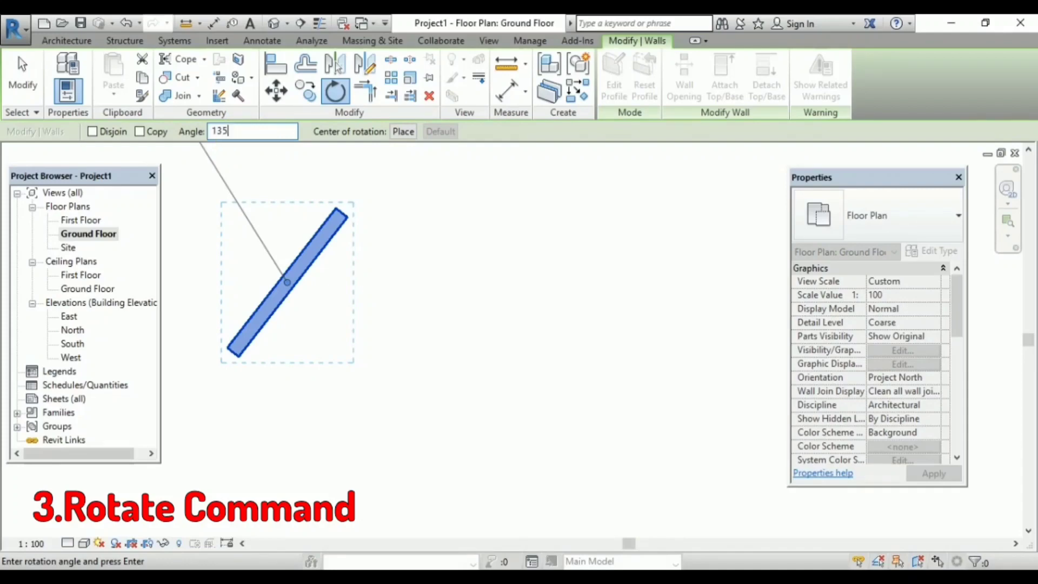
pyautogui.write('35')
pyautogui.press('Return')
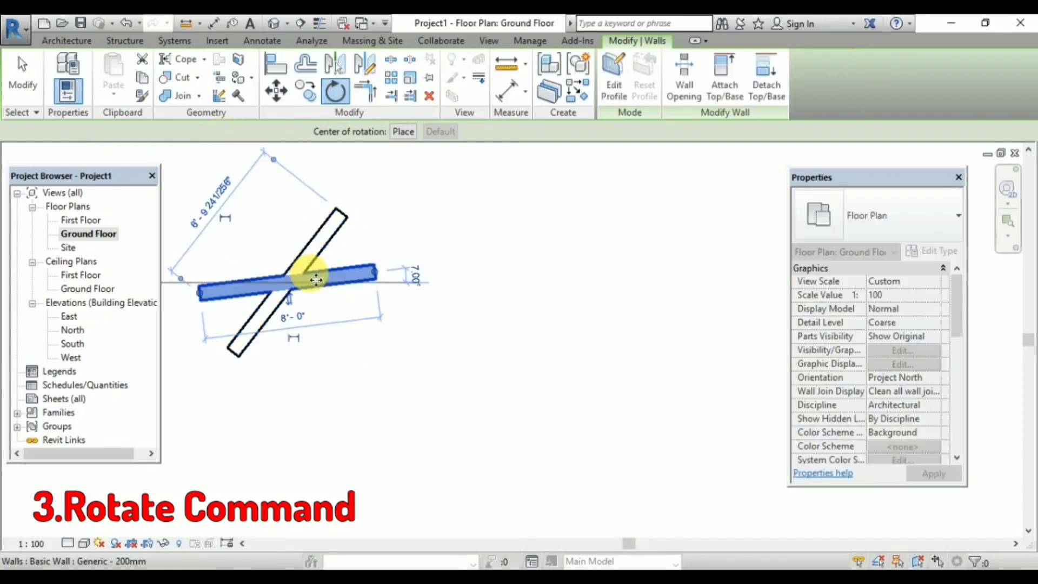
pyautogui.press('Escape')
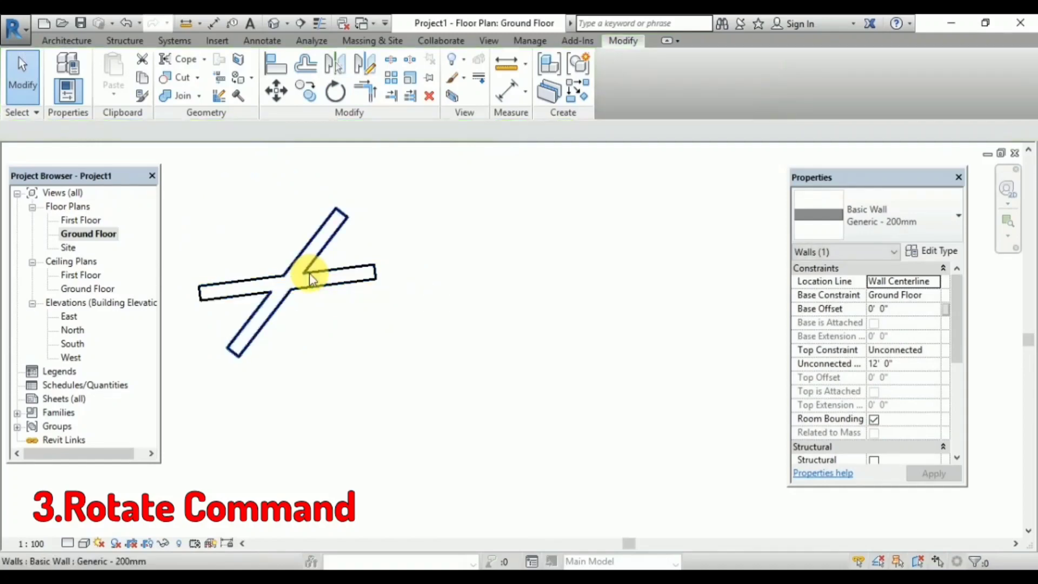
pyautogui.moveTo(315, 328); pyautogui.dragTo(349, 312, button='middle')
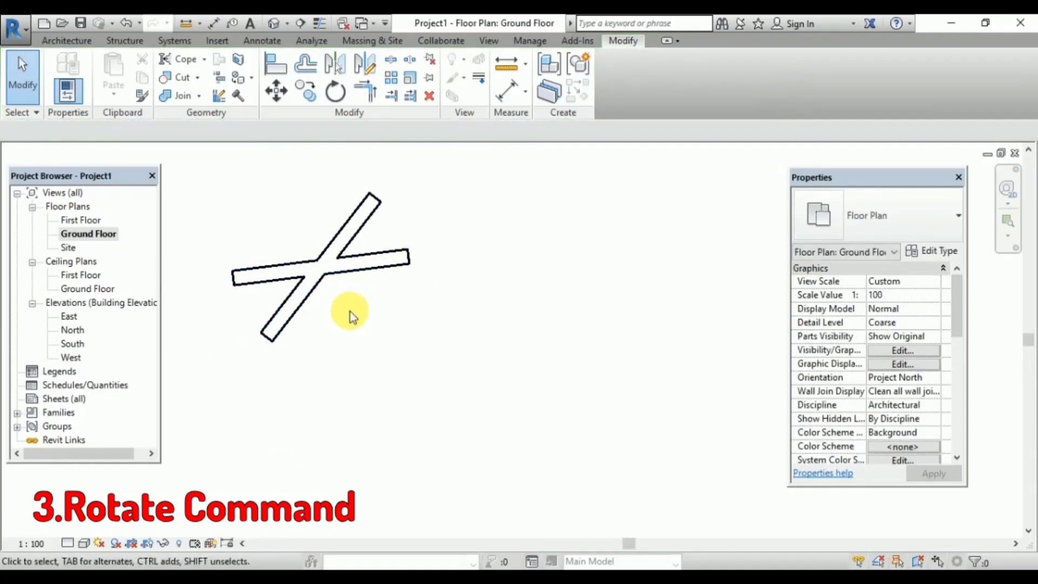
pyautogui.click(67, 41)
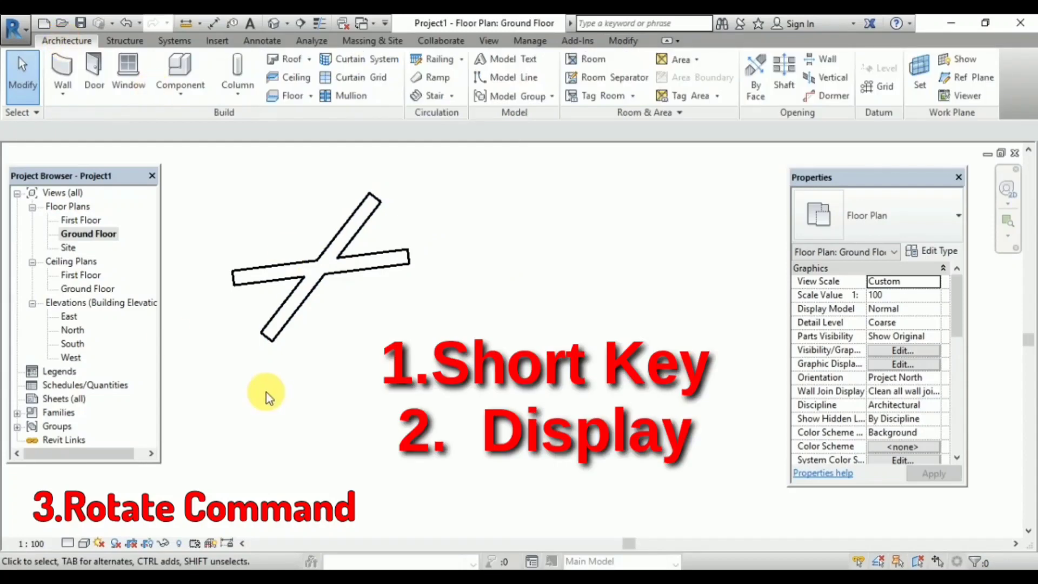
pyautogui.moveTo(328, 382); pyautogui.dragTo(341, 378, button='middle')
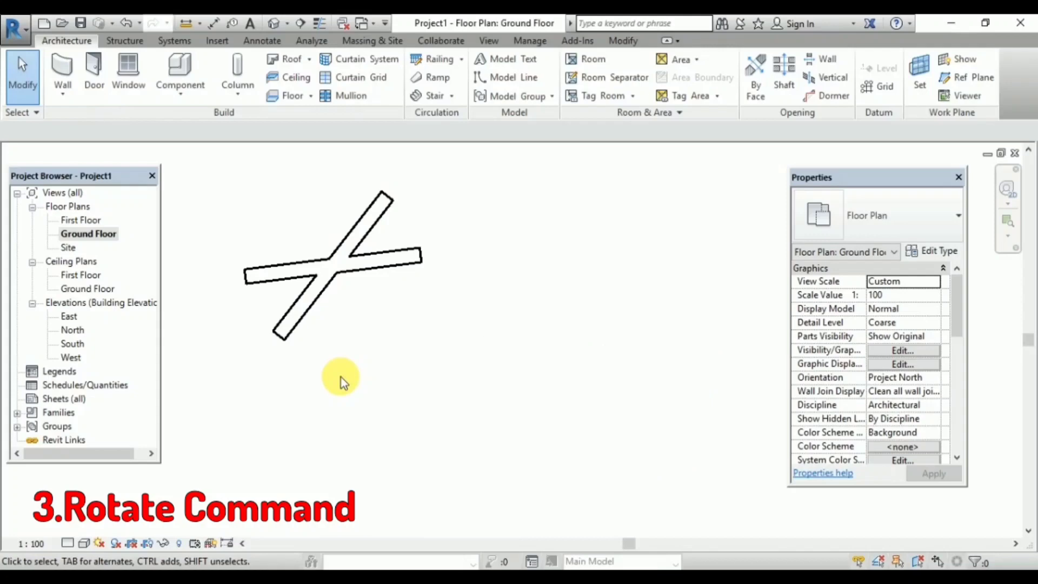
pyautogui.moveTo(258, 331); pyautogui.dragTo(247, 357, button='middle')
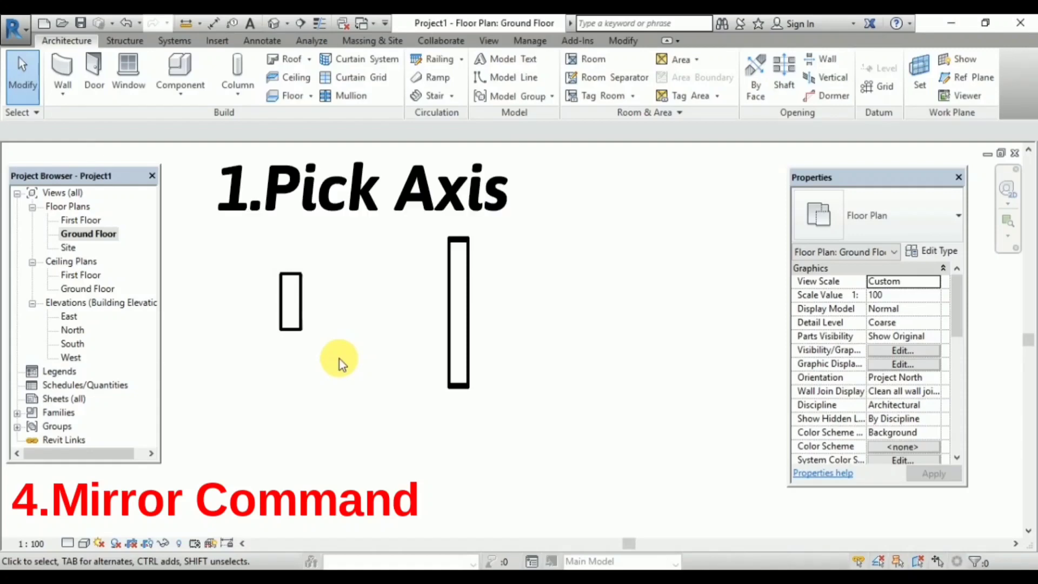
# Mirror the short wall across the long vertical wall with Mirror - Pick Axis, deselect the mirrored wall, and undo the mirroring.
pyautogui.moveTo(340, 359); pyautogui.dragTo(424, 288, button='middle')
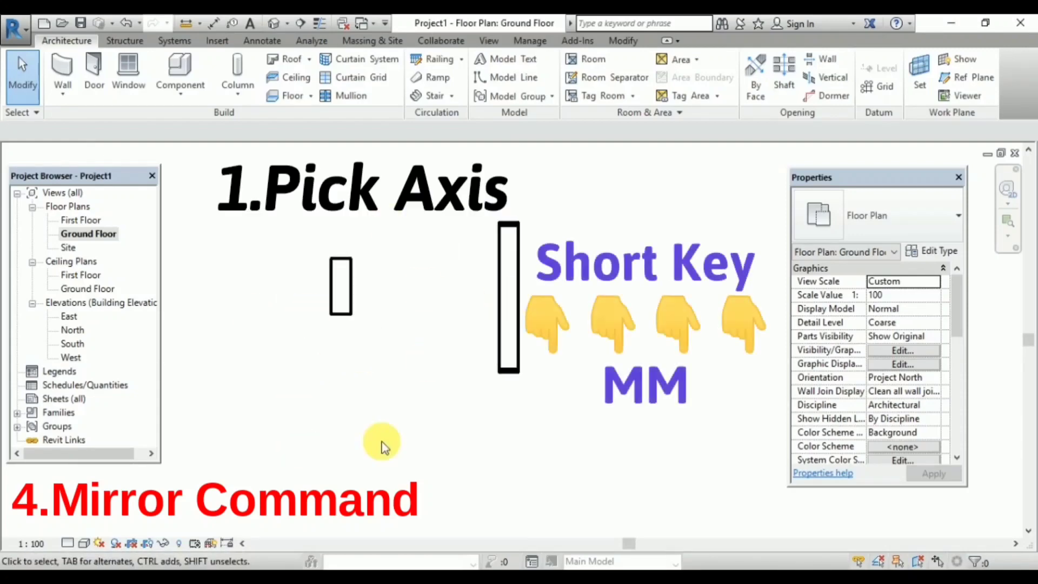
pyautogui.press('m')
pyautogui.press('m')
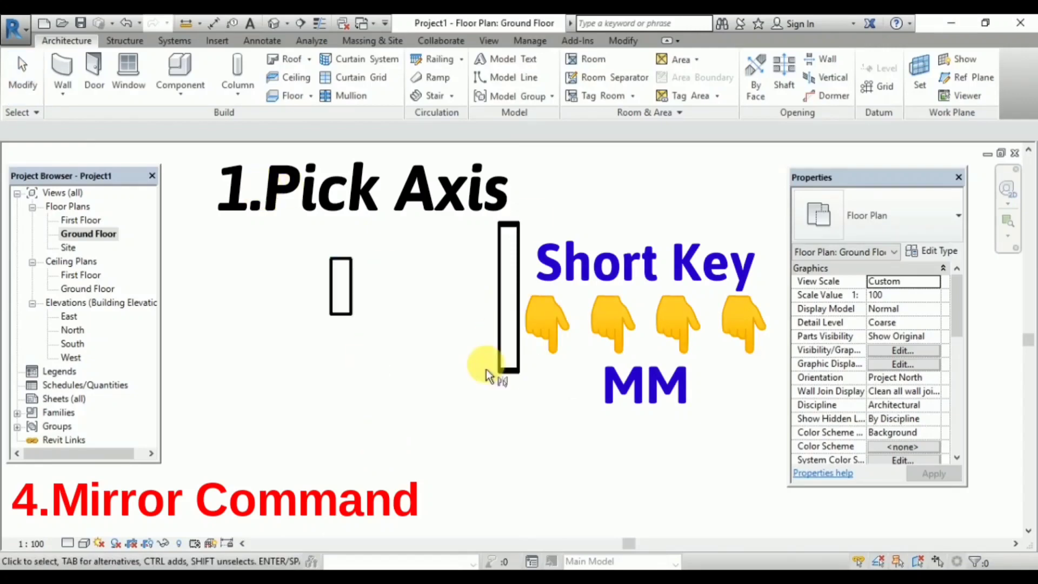
pyautogui.click(338, 274)
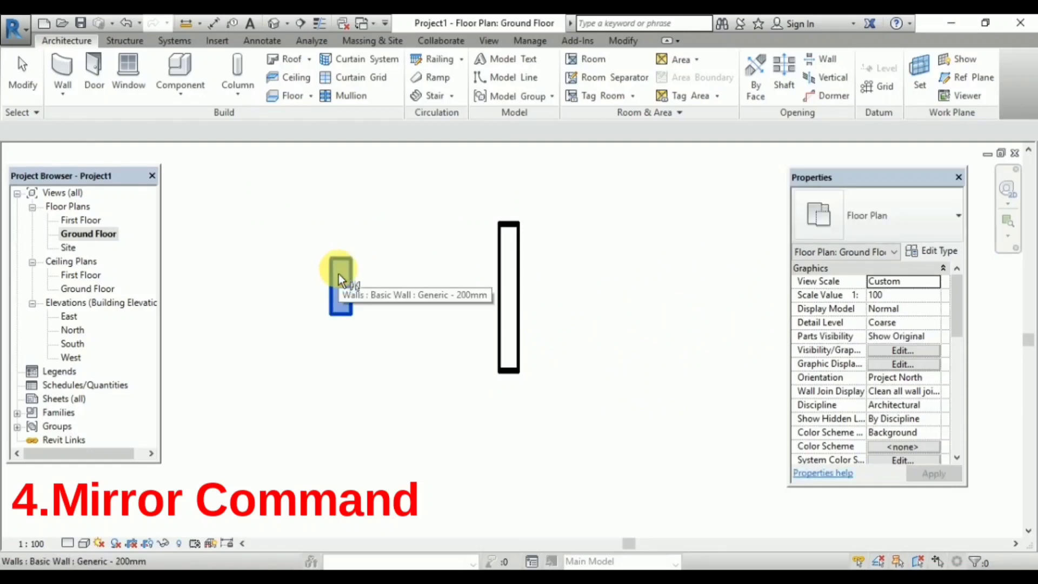
pyautogui.press('Return')
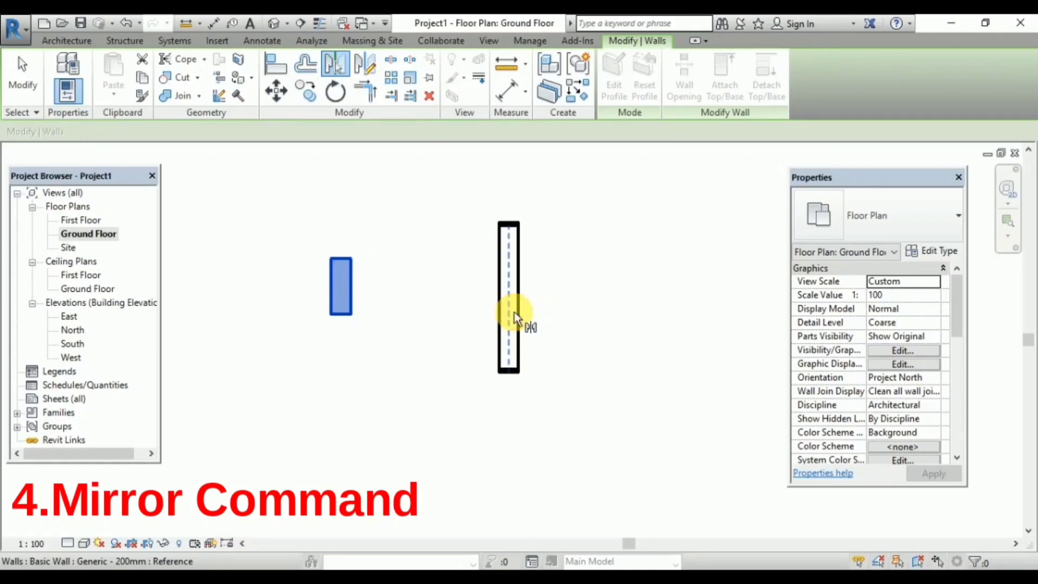
pyautogui.click(514, 312)
pyautogui.scroll(-2, 596, 320)
pyautogui.moveTo(596, 320); pyautogui.dragTo(452, 337, button='middle')
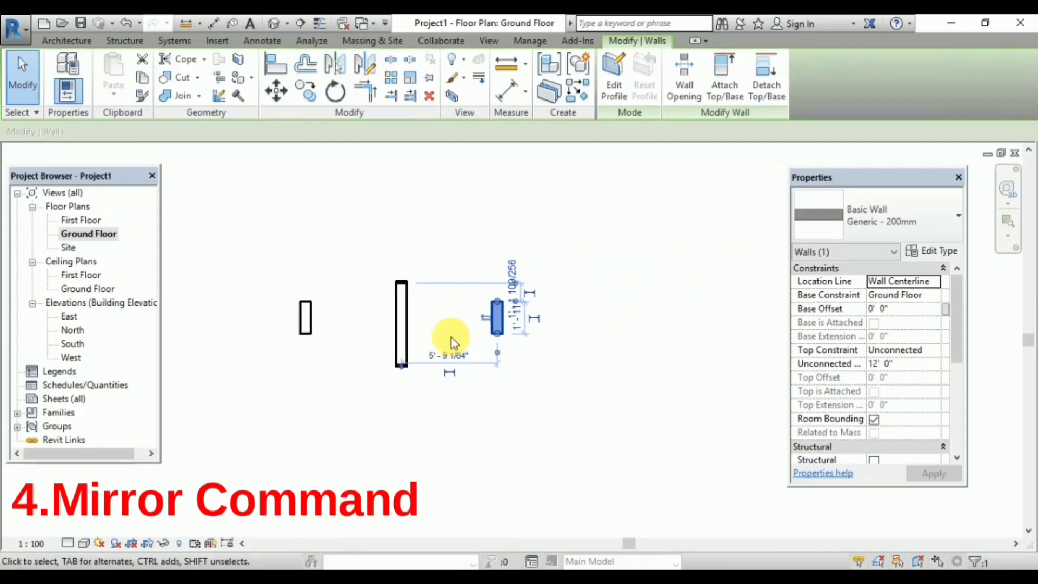
pyautogui.click(452, 337)
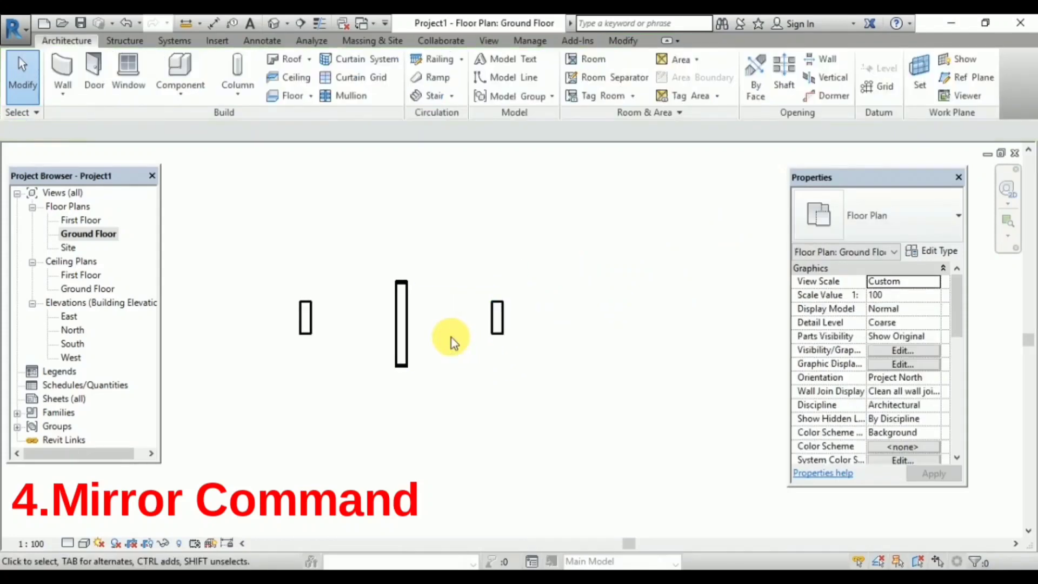
pyautogui.hotkey('ctrl', 'z')
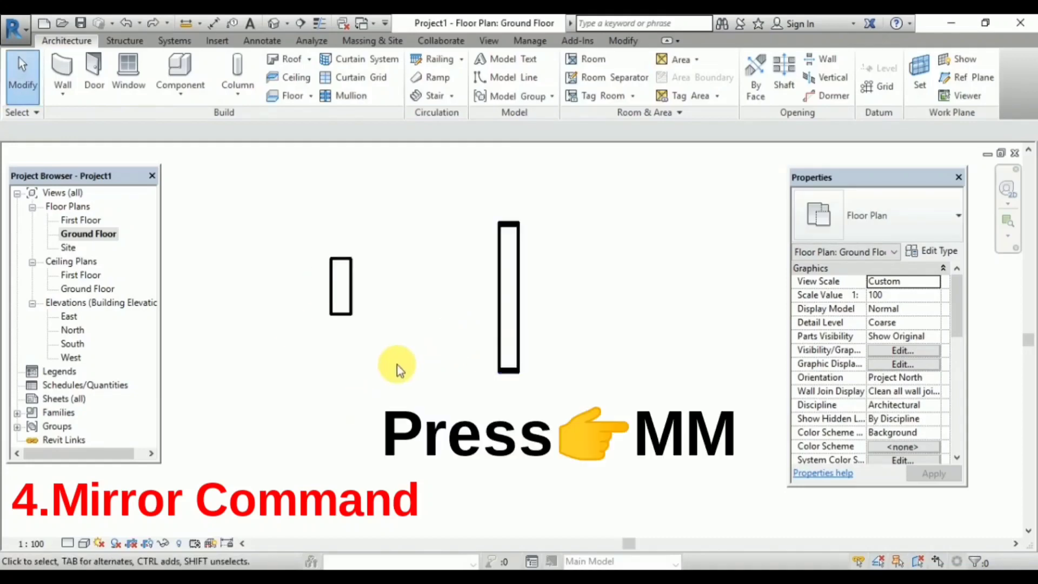
# Create a mirrored copy of the short wall with Mirror - Pick Axis, using the long wall's centerline as the axis.
pyautogui.press('m')
pyautogui.press('m')
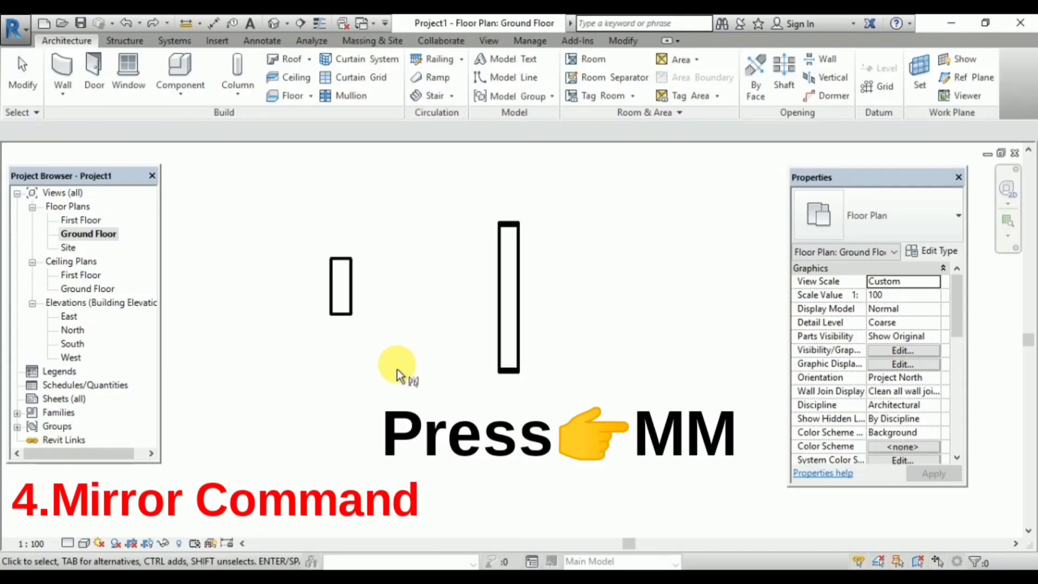
pyautogui.click(354, 272)
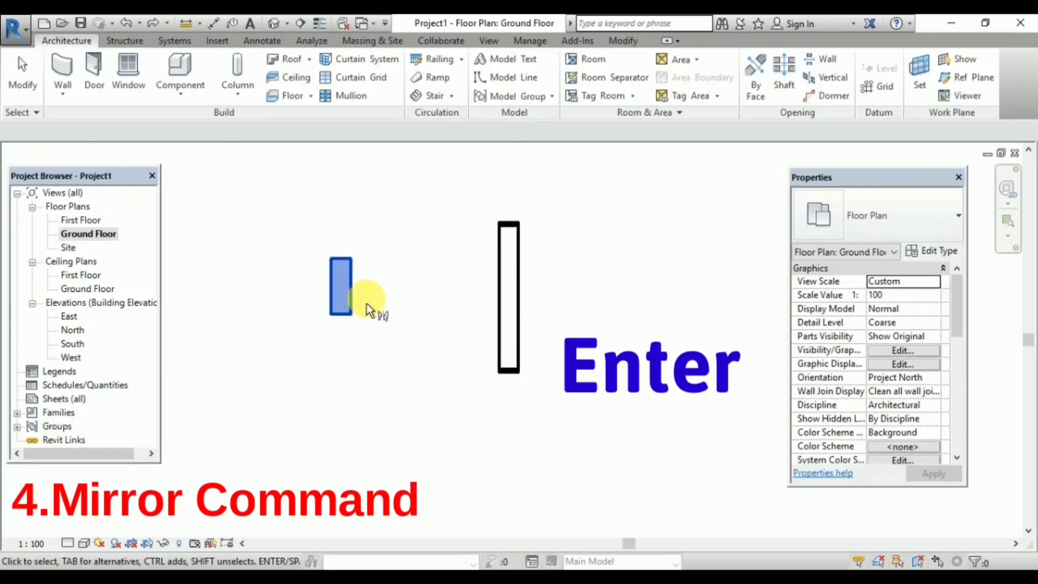
pyautogui.press('Return')
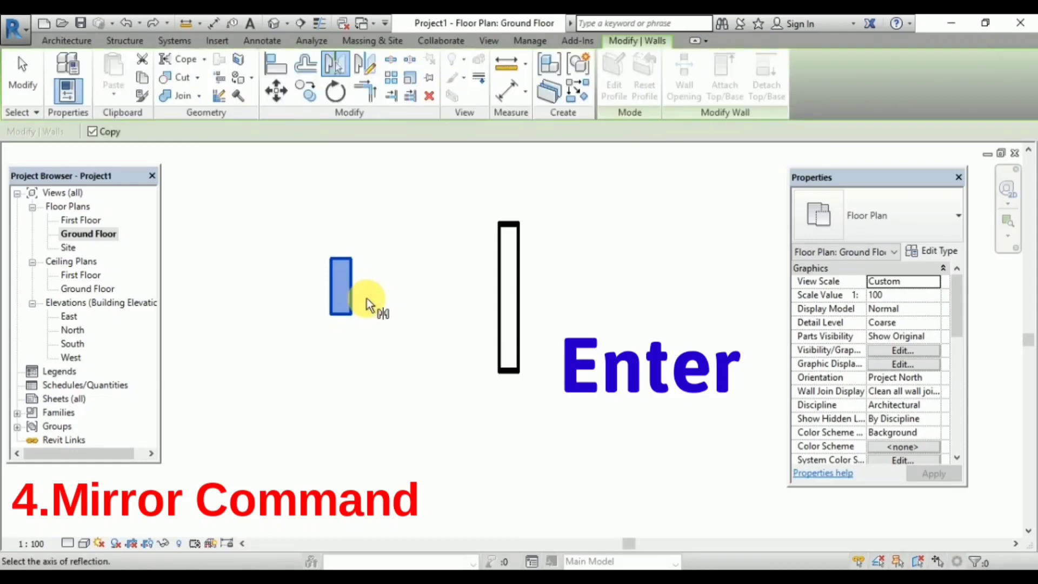
pyautogui.click(509, 316)
pyautogui.press('Escape')
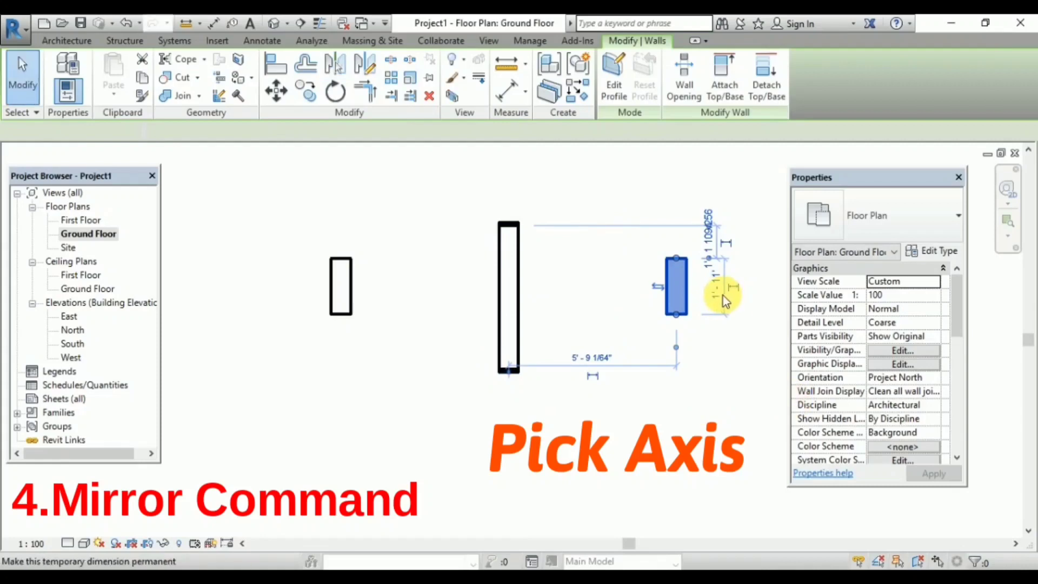
# Mirror the original short wall with Mirror - Pick Axis, using the centerline of its existing mirrored copy as the axis, and deselect the new wall.
pyautogui.click(633, 378)
pyautogui.moveTo(526, 331); pyautogui.dragTo(459, 344, button='middle')
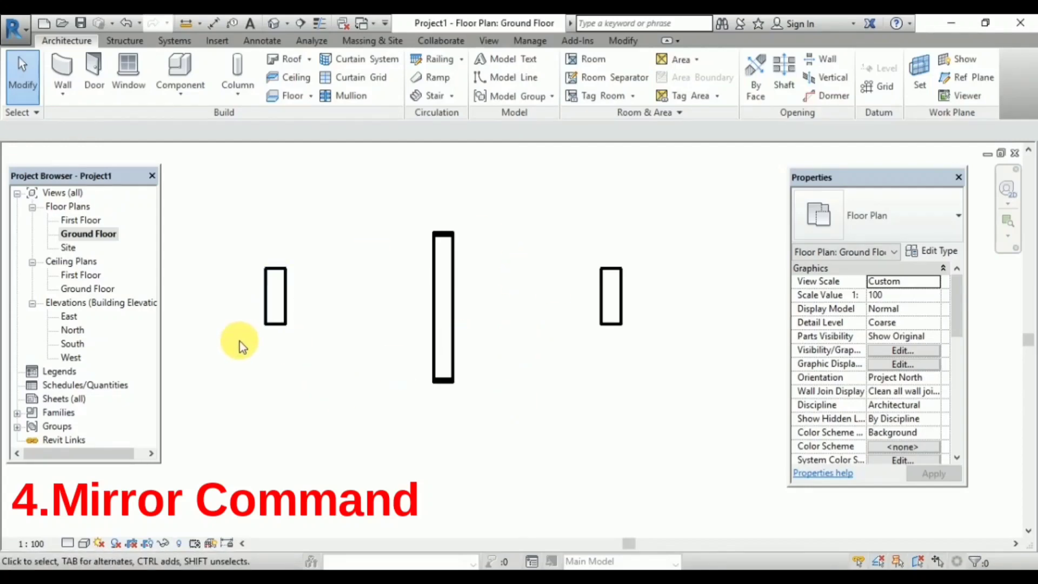
pyautogui.click(623, 40)
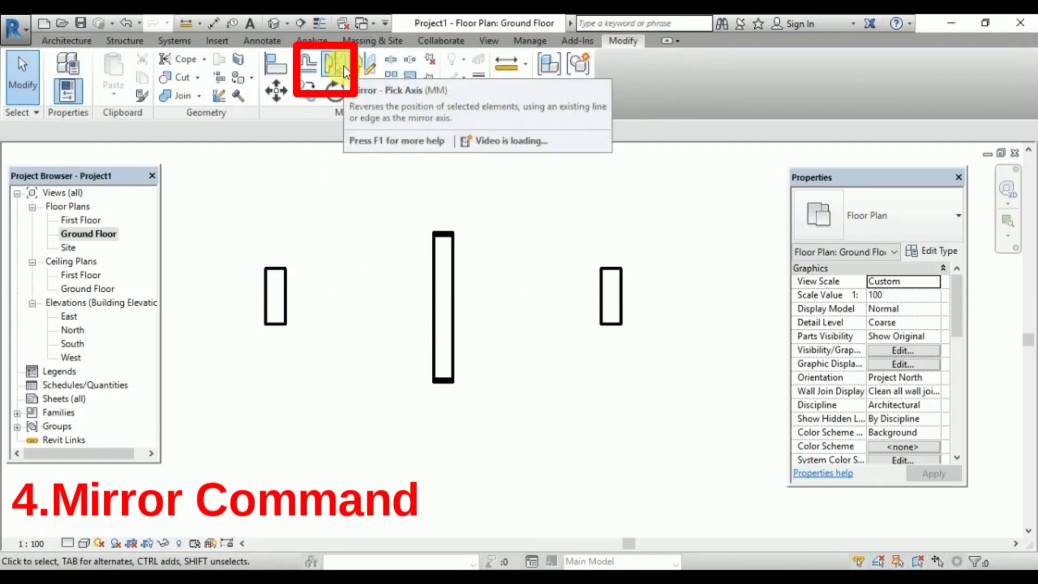
pyautogui.click(335, 63)
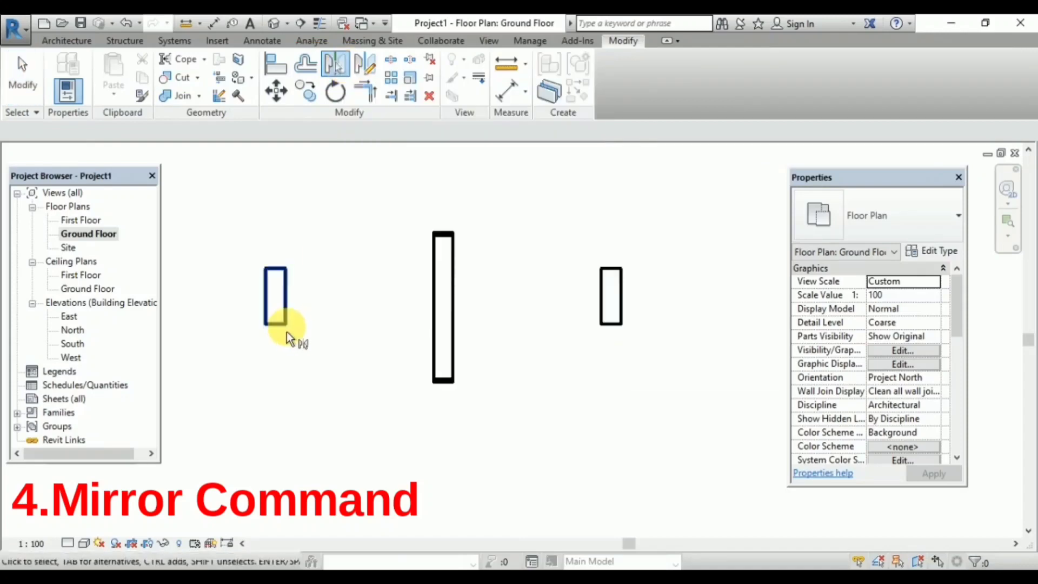
pyautogui.click(284, 324)
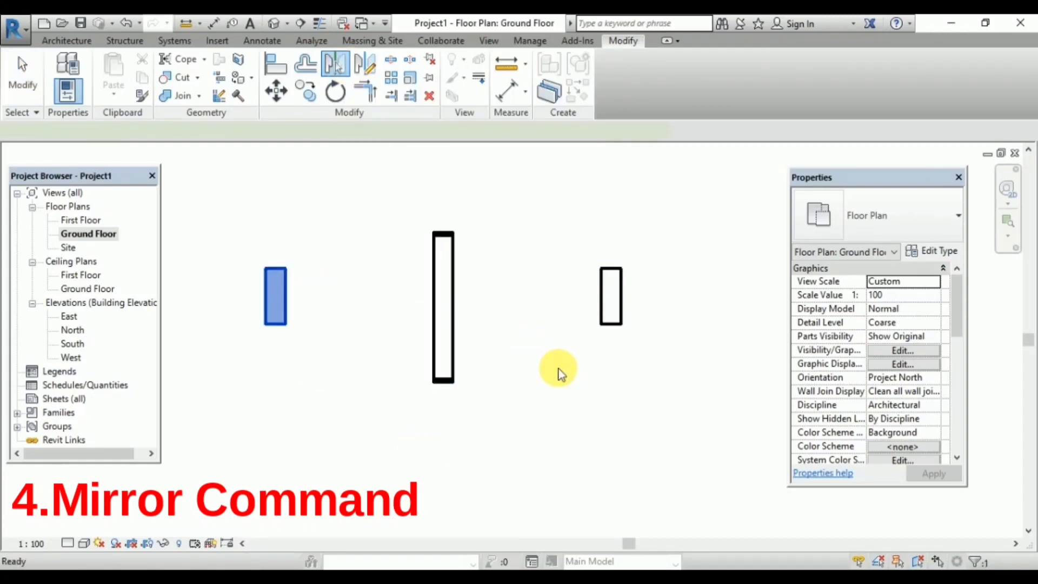
pyautogui.press('Return')
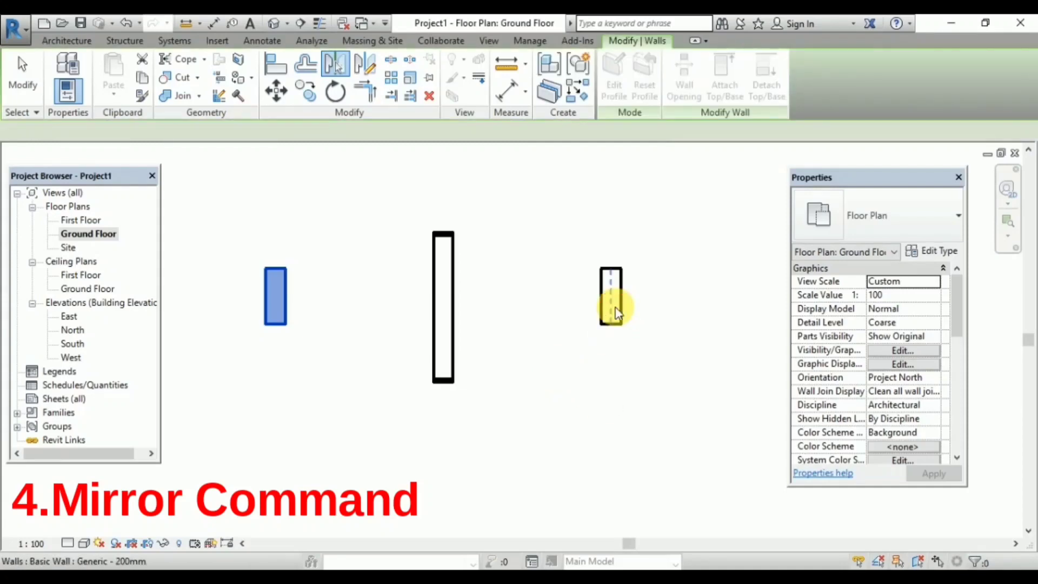
pyautogui.click(610, 304)
pyautogui.scroll(-3, 687, 346)
pyautogui.moveTo(669, 359); pyautogui.dragTo(473, 366, button='middle')
pyautogui.click(557, 385)
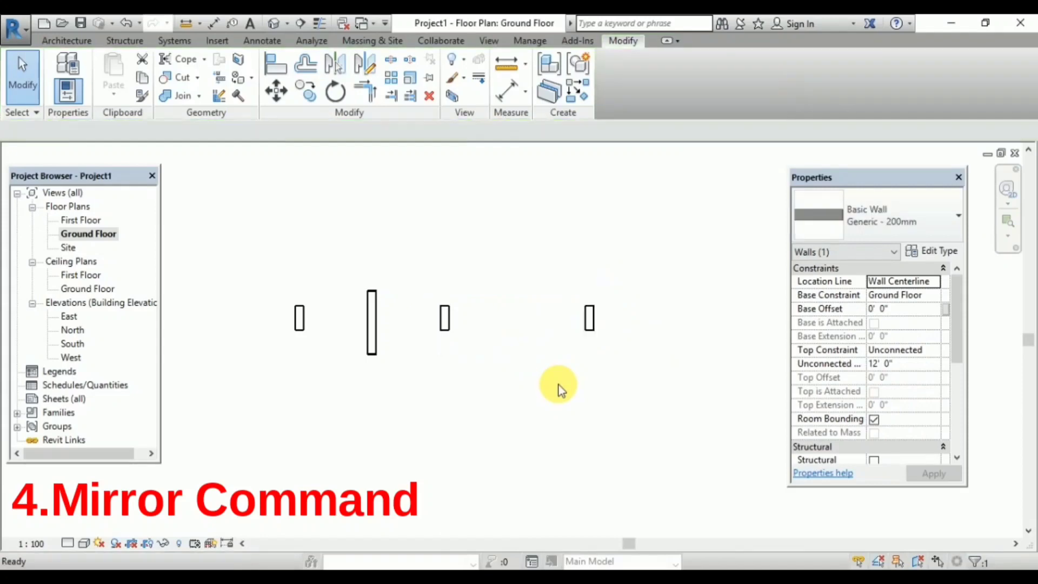
# Delete the two mirrored short walls, keeping only the original short wall and the long vertical wall.
pyautogui.moveTo(606, 292); pyautogui.dragTo(393, 425)
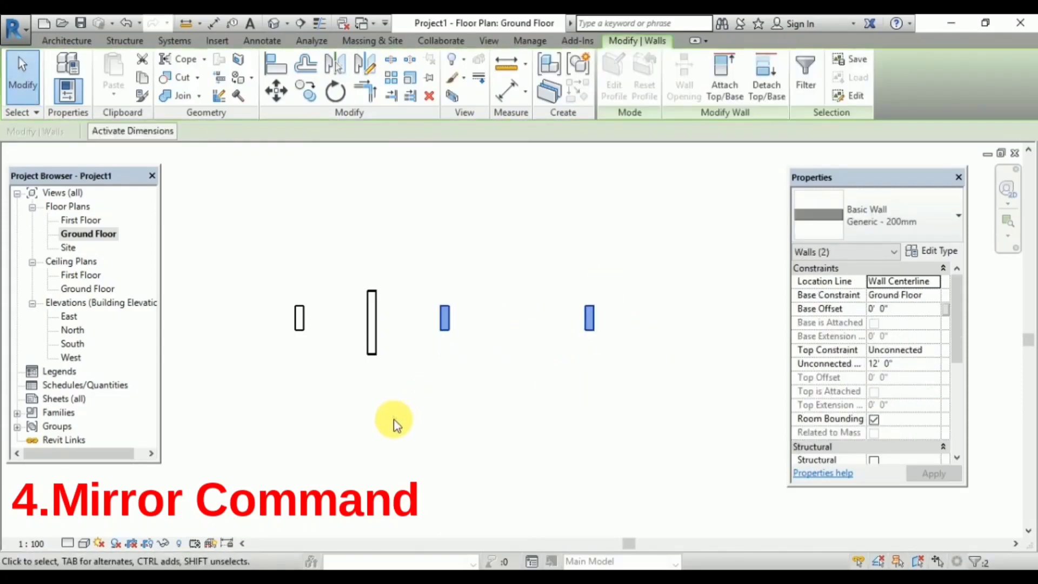
pyautogui.press('Delete')
pyautogui.scroll(3, 324, 342)
pyautogui.moveTo(359, 343); pyautogui.dragTo(393, 343, button='middle')
pyautogui.scroll(1, 393, 342)
pyautogui.click(57, 45)
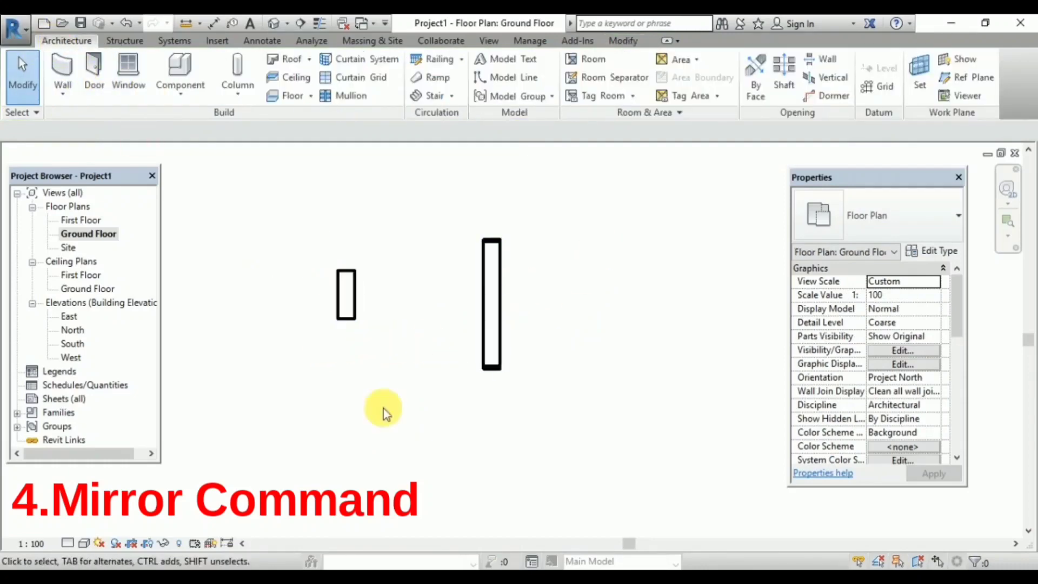
# Mirror a copy of the short wall with Mirror - Draw Axis, drawing a vertical axis just beyond the long wall, and deselect the copy.
pyautogui.moveTo(454, 311); pyautogui.dragTo(435, 324, button='middle')
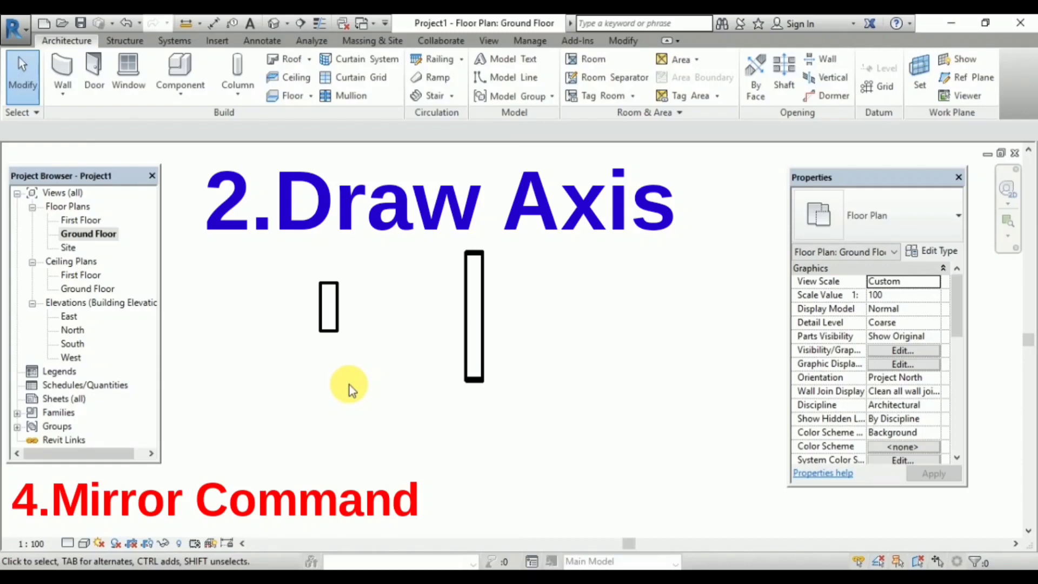
pyautogui.press('d')
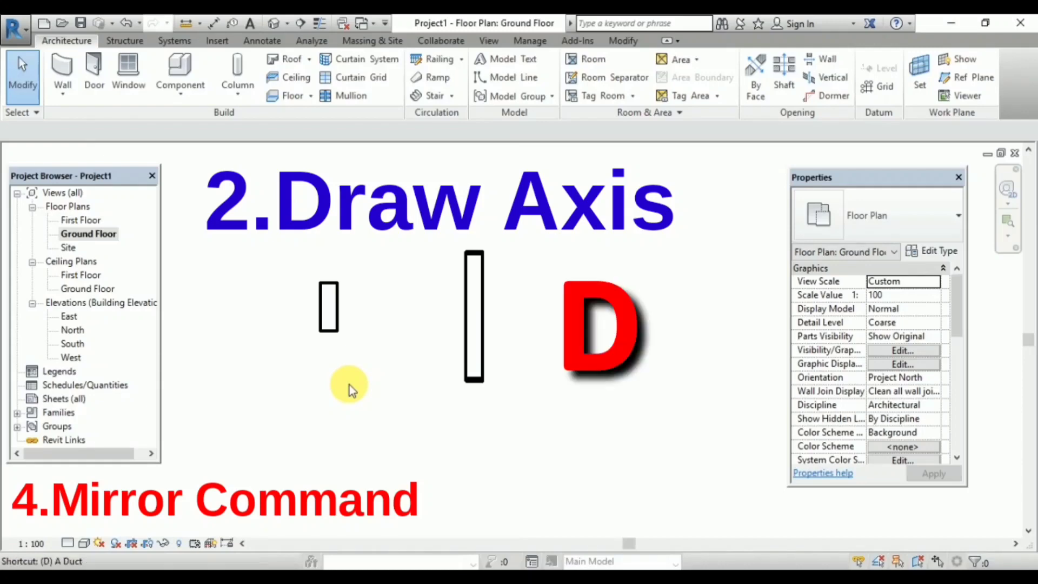
pyautogui.press('m')
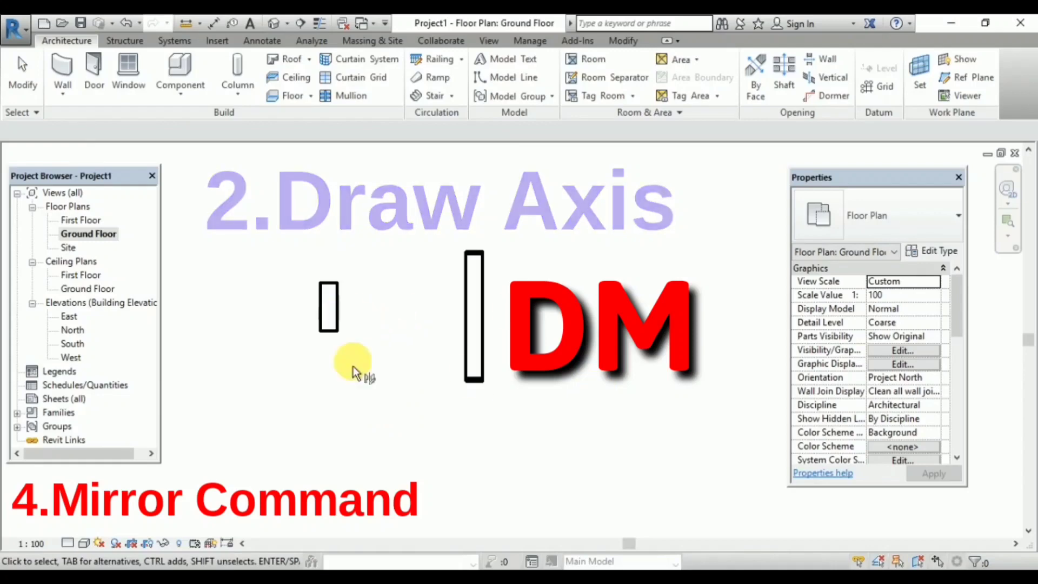
pyautogui.click(332, 292)
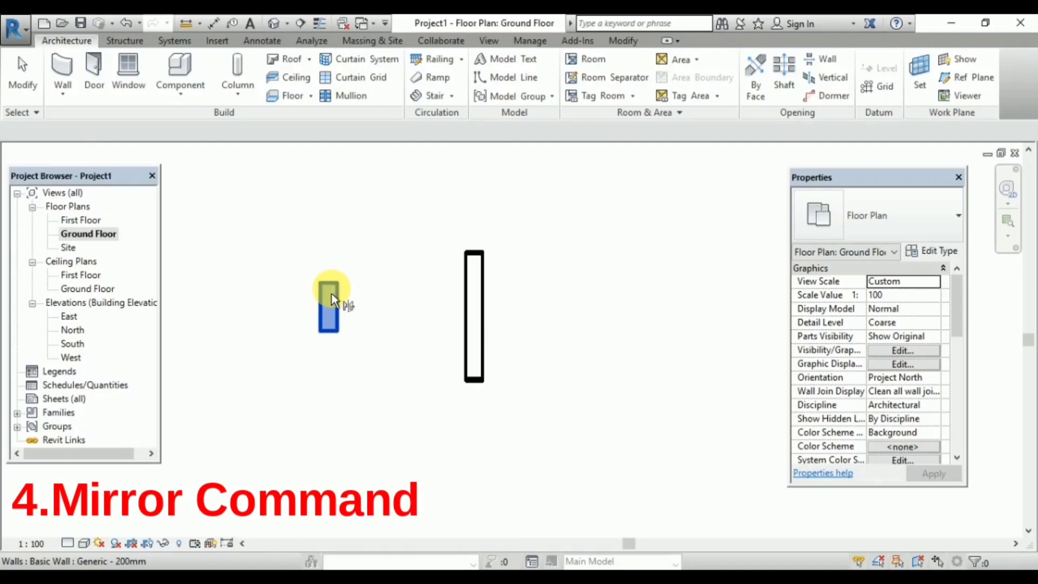
pyautogui.press('d')
pyautogui.press('m')
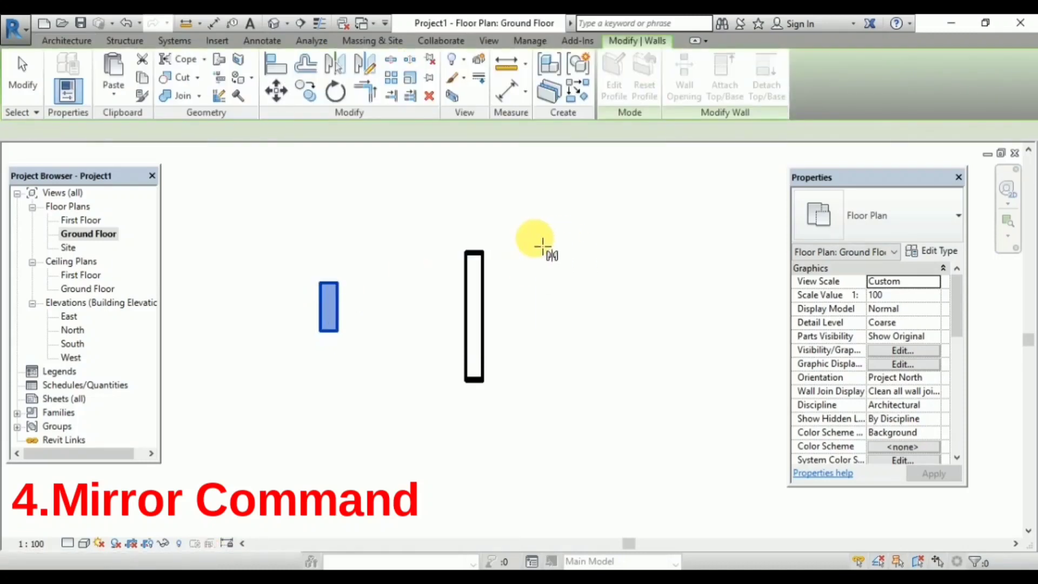
pyautogui.click(534, 219)
pyautogui.click(533, 408)
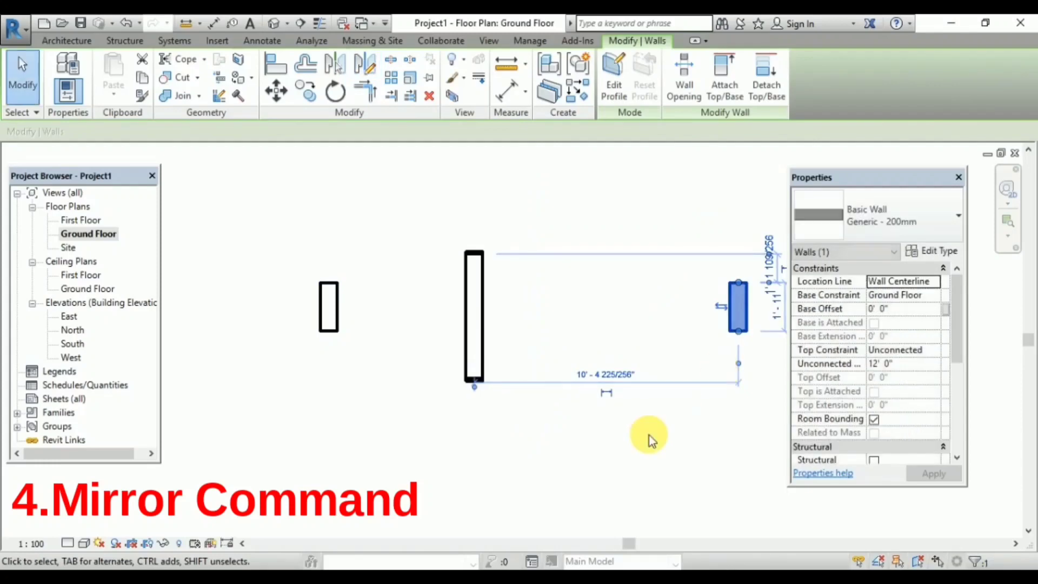
pyautogui.press('Escape')
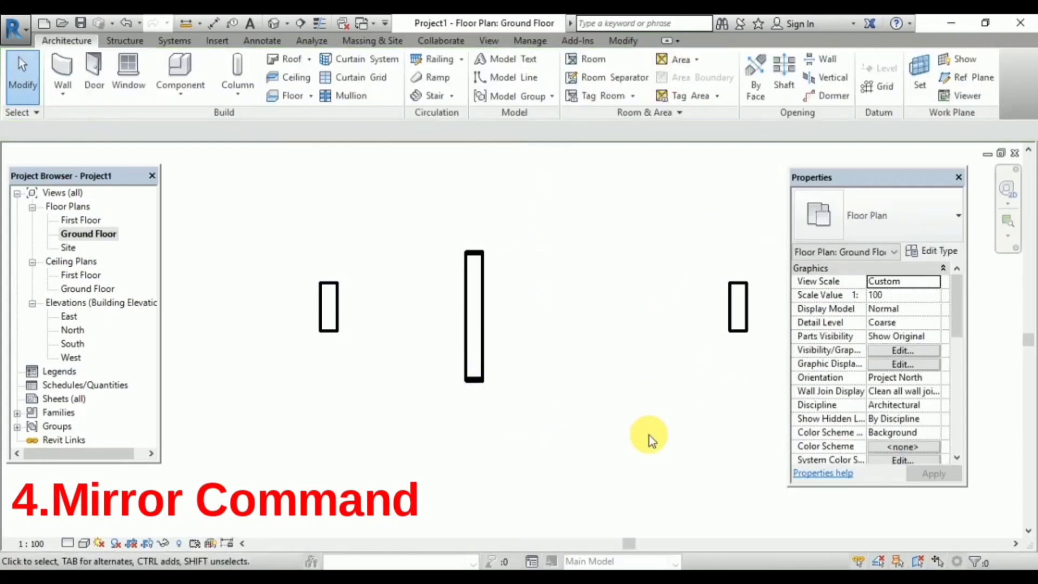
# Mirror a copy of the long vertical wall across a vertical axis drawn just to its right with Mirror - Draw Axis, and deselect it.
pyautogui.moveTo(634, 418); pyautogui.dragTo(608, 422, button='middle')
pyautogui.scroll(1, 609, 423)
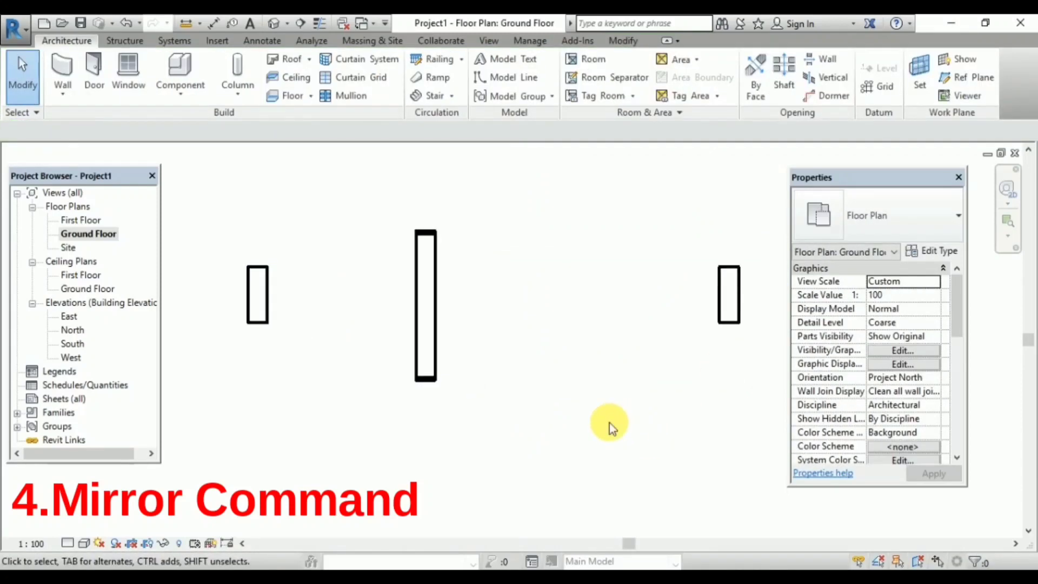
pyautogui.press('d')
pyautogui.press('m')
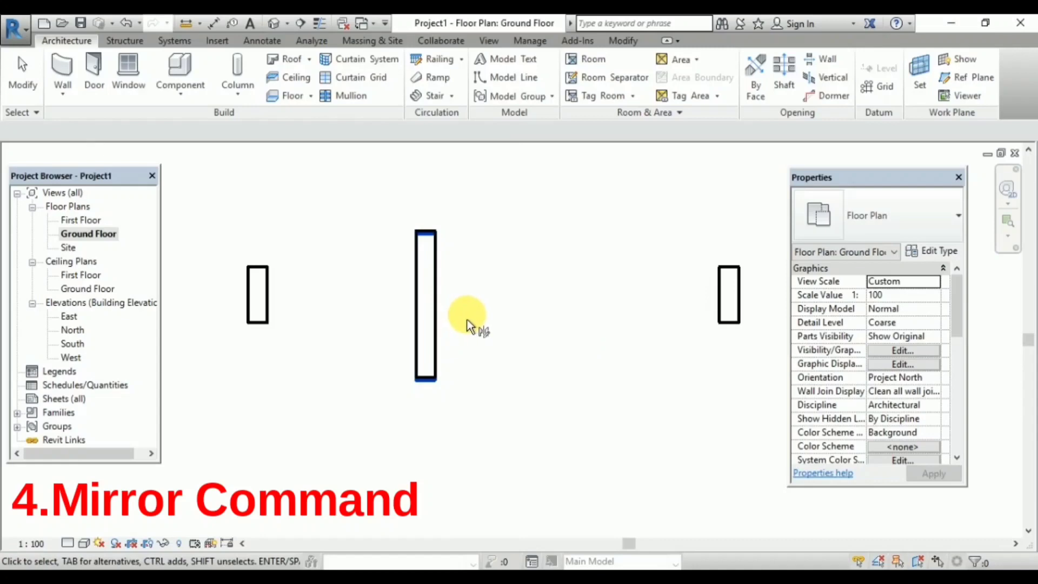
pyautogui.press('Escape')
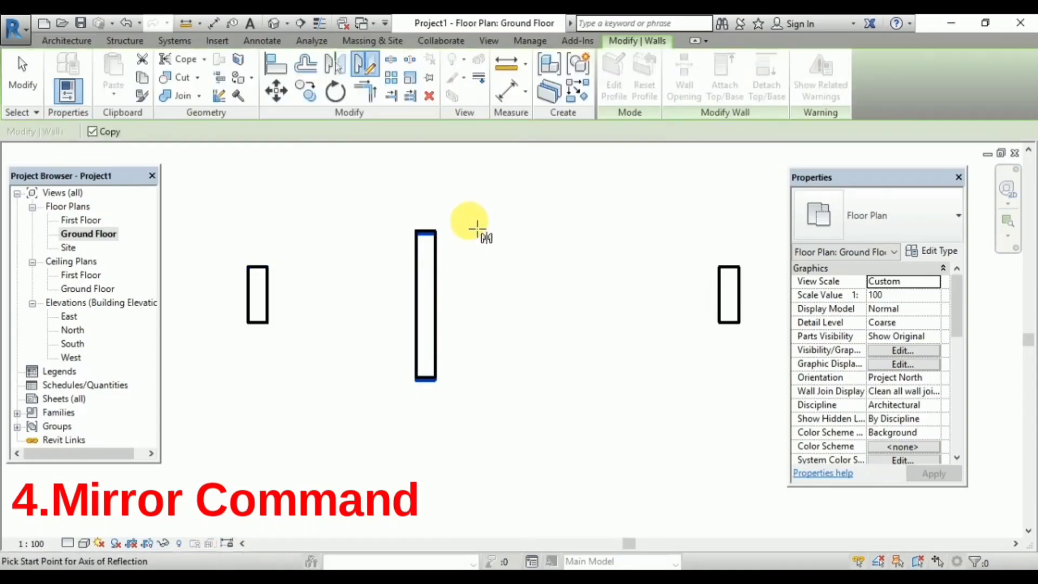
pyautogui.click(468, 220)
pyautogui.click(468, 368)
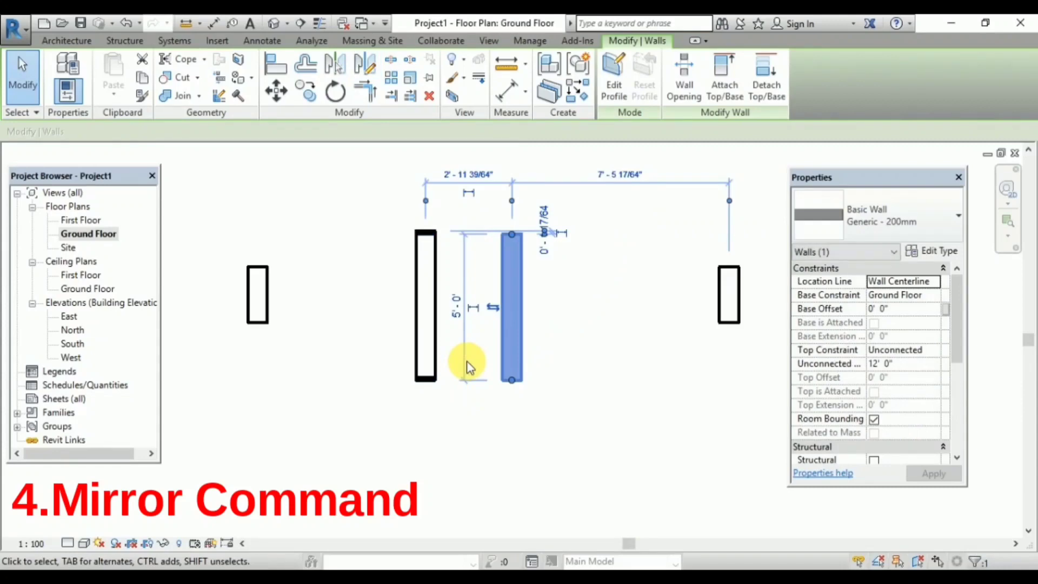
pyautogui.click(468, 366)
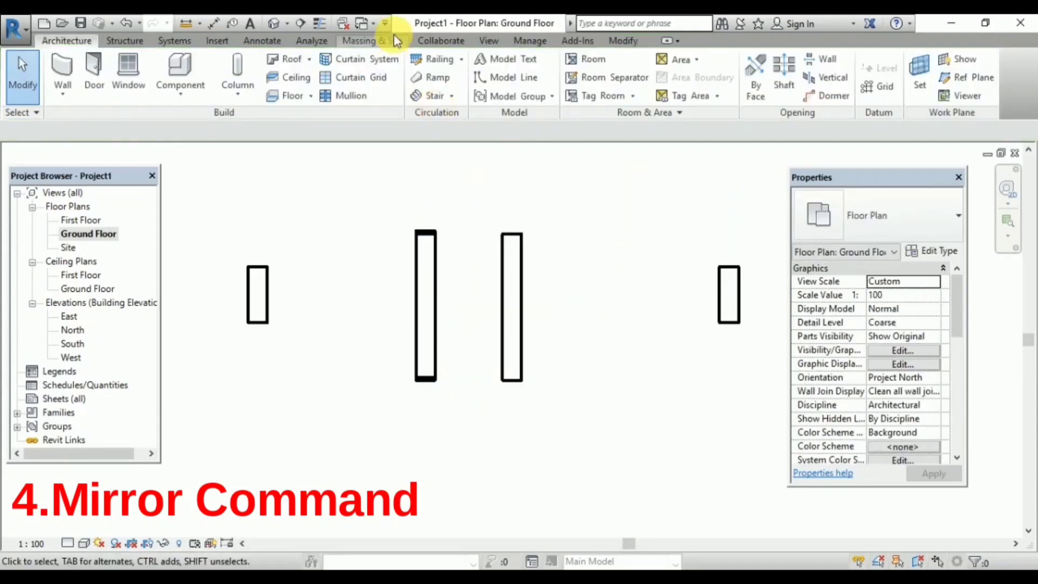
# Mirror the copied long wall with Mirror - Draw Axis, drawing a vertical axis on its right side, and deselect the result.
pyautogui.click(621, 41)
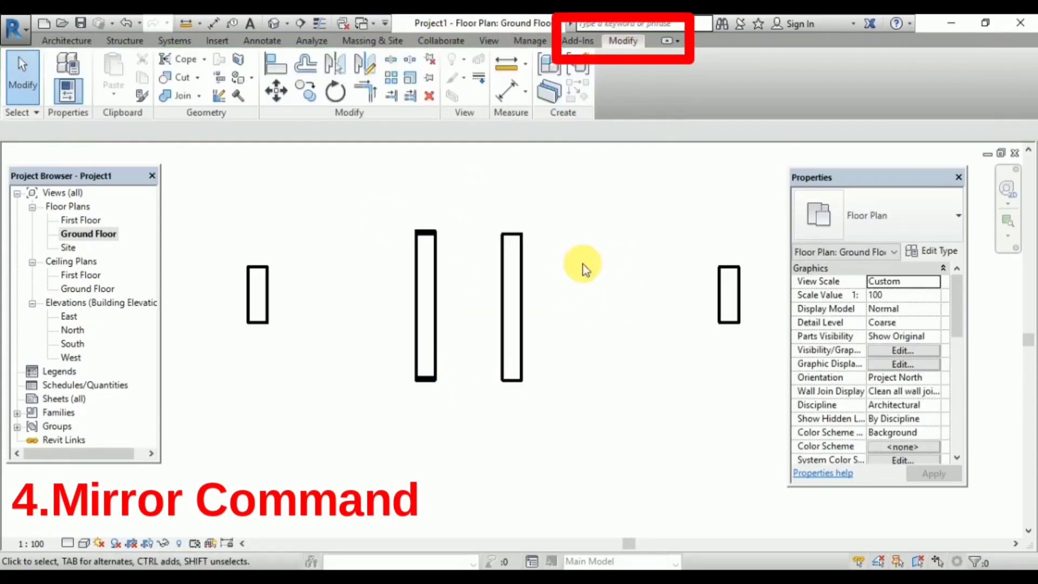
pyautogui.click(367, 64)
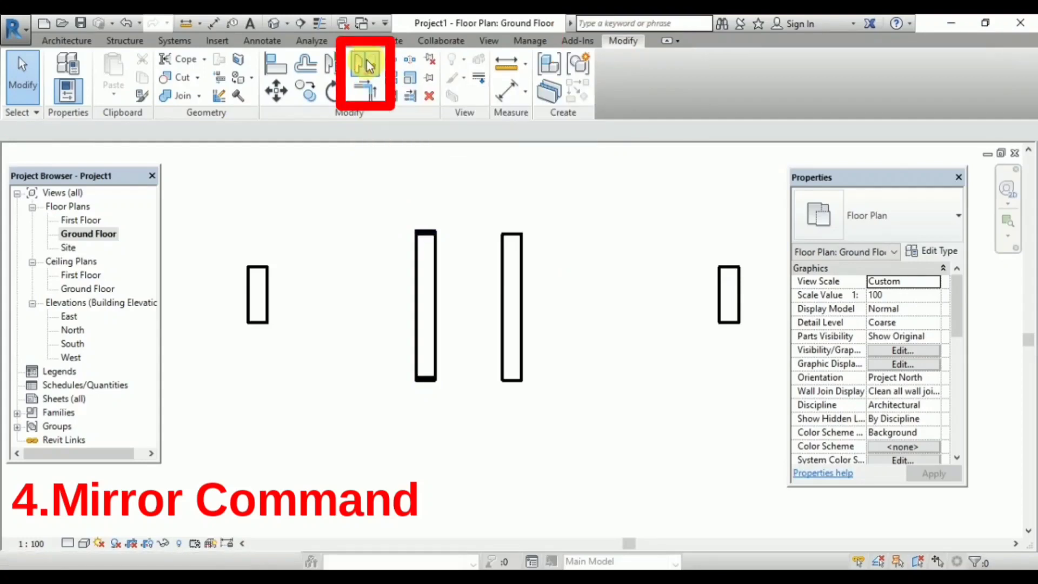
pyautogui.click(523, 310)
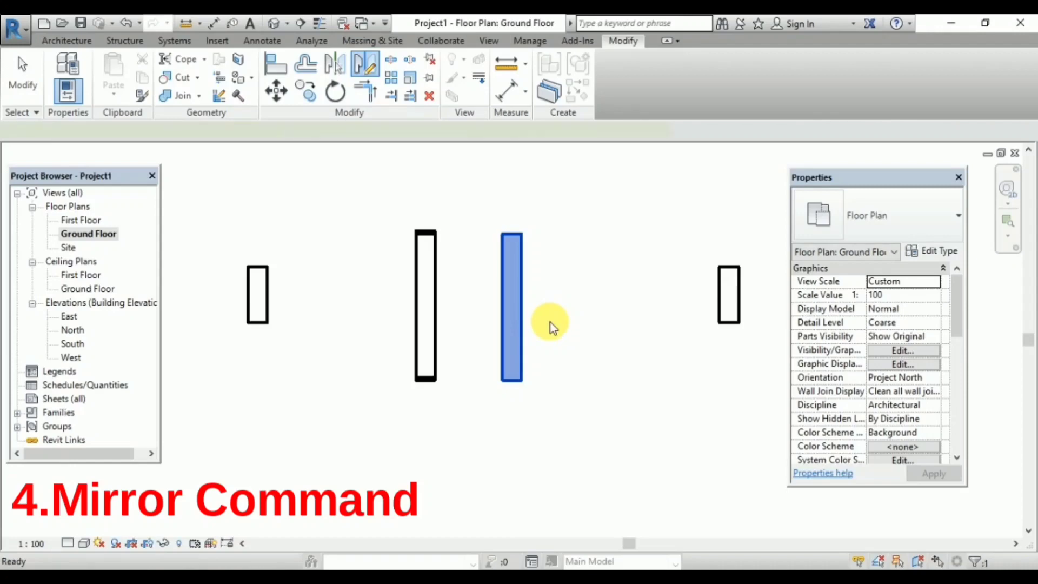
pyautogui.press('Return')
pyautogui.click(557, 193)
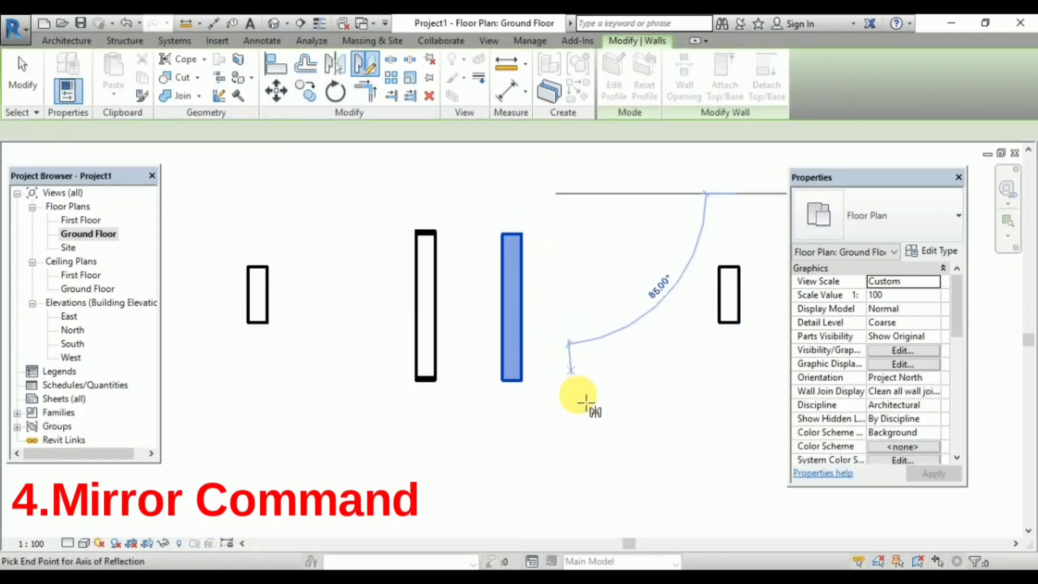
pyautogui.click(555, 406)
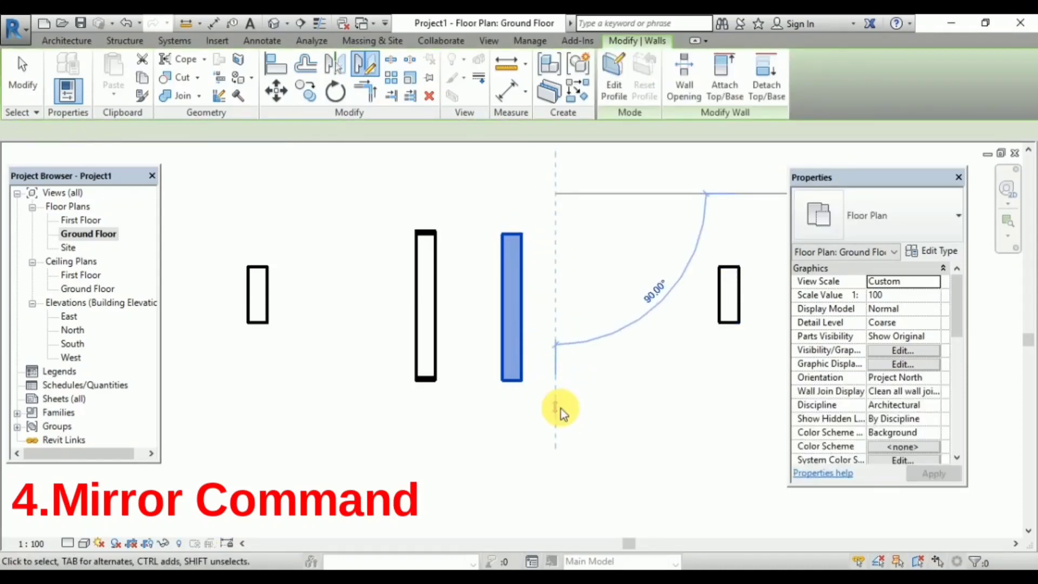
pyautogui.press('Escape')
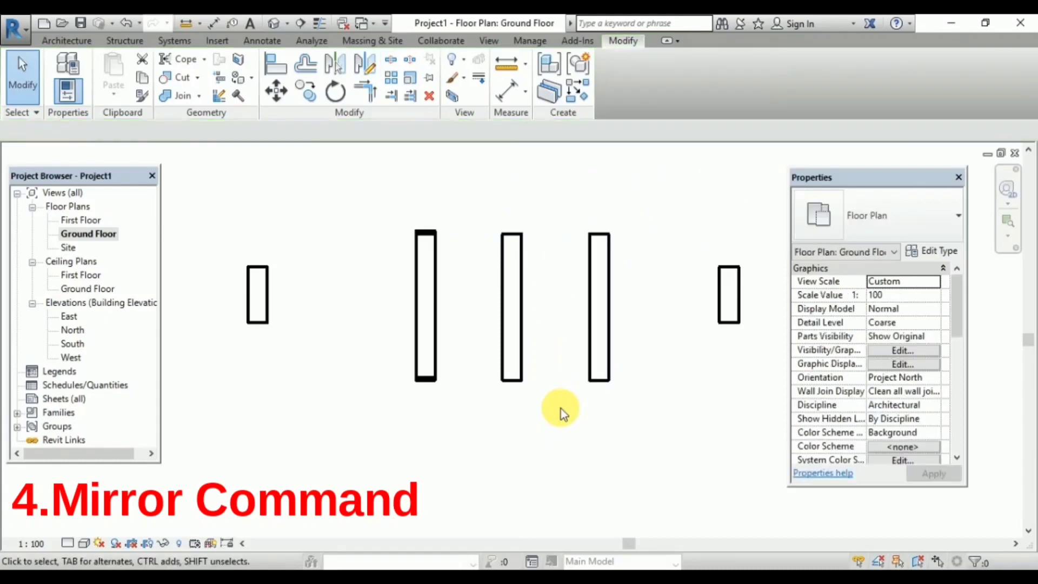
# Delete all the long walls and the mirrored short wall, leaving only the original short wall.
pyautogui.moveTo(764, 221); pyautogui.dragTo(341, 440)
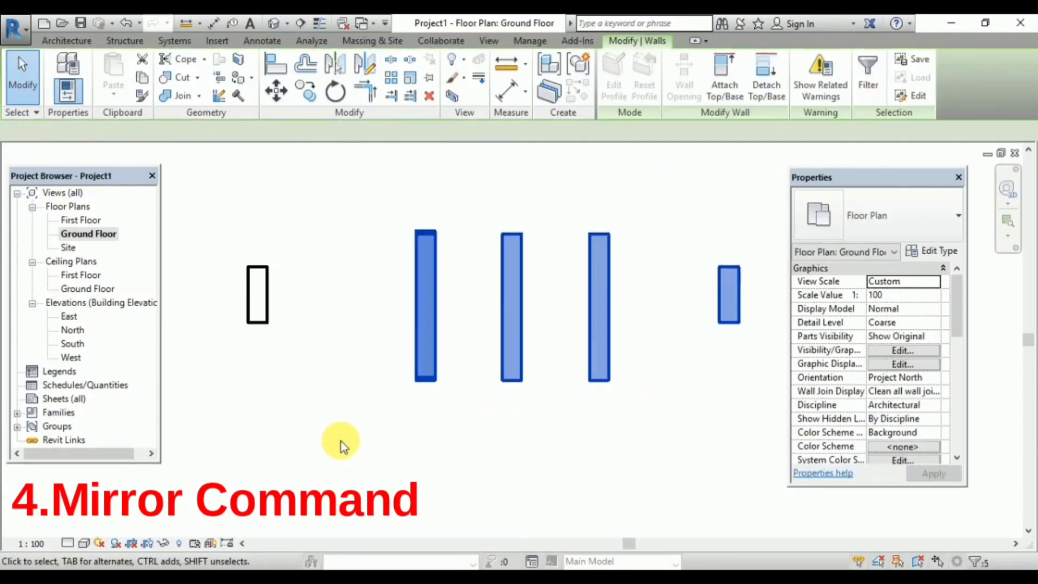
pyautogui.press('Delete')
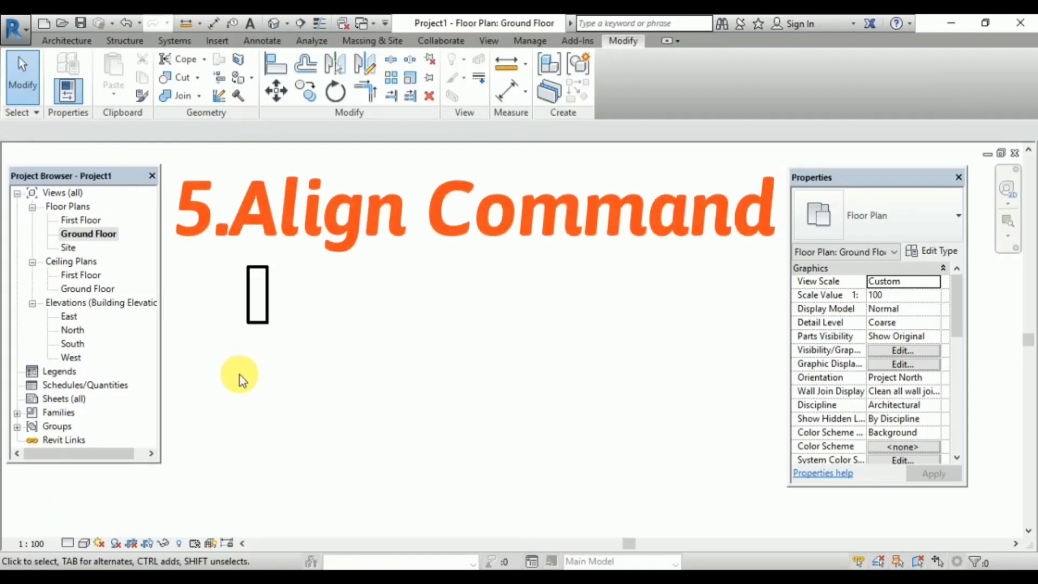
pyautogui.moveTo(242, 405); pyautogui.dragTo(251, 399, button='middle')
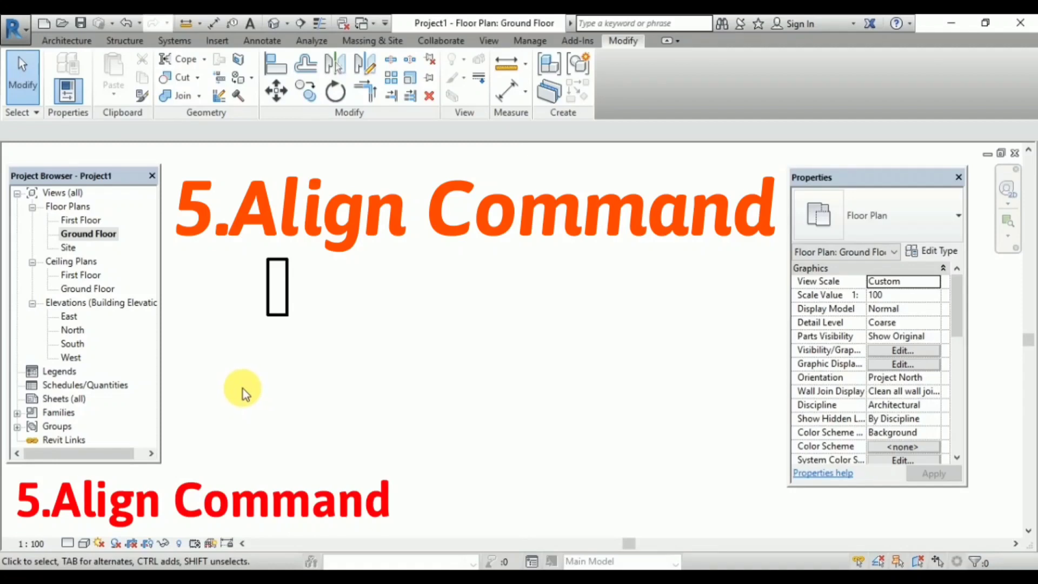
pyautogui.press('a')
pyautogui.press('l')
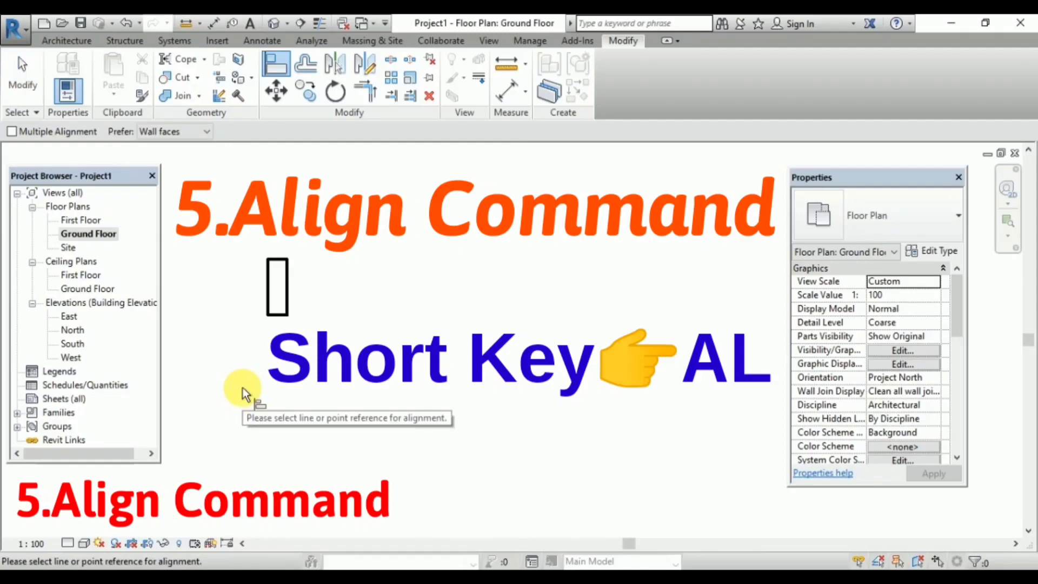
pyautogui.press('Escape')
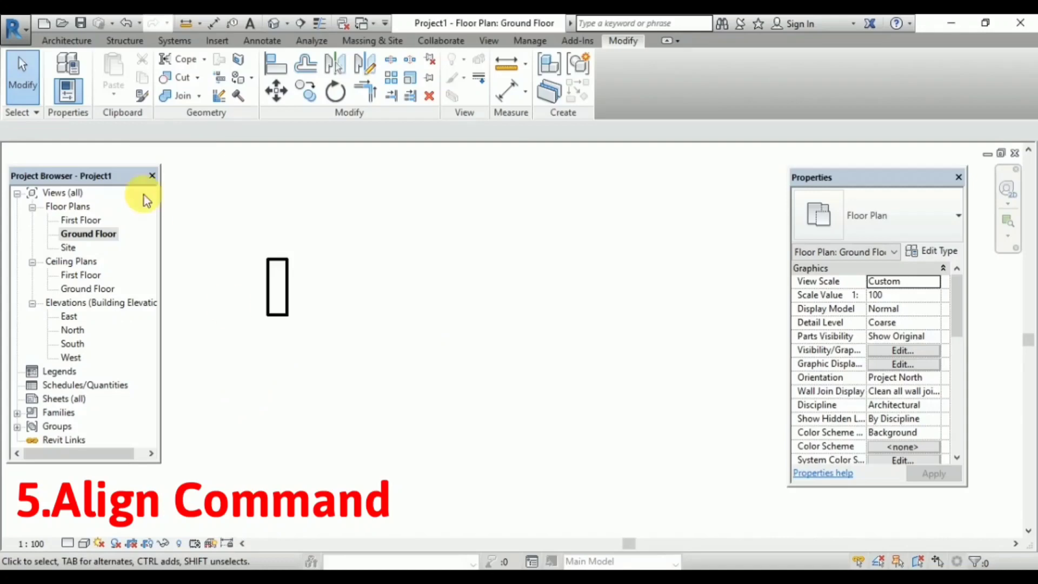
# Draw a horizontal Generic - 200mm wall about 4' long below the short vertical wall, and end the wall command.
pyautogui.click(63, 41)
pyautogui.click(63, 72)
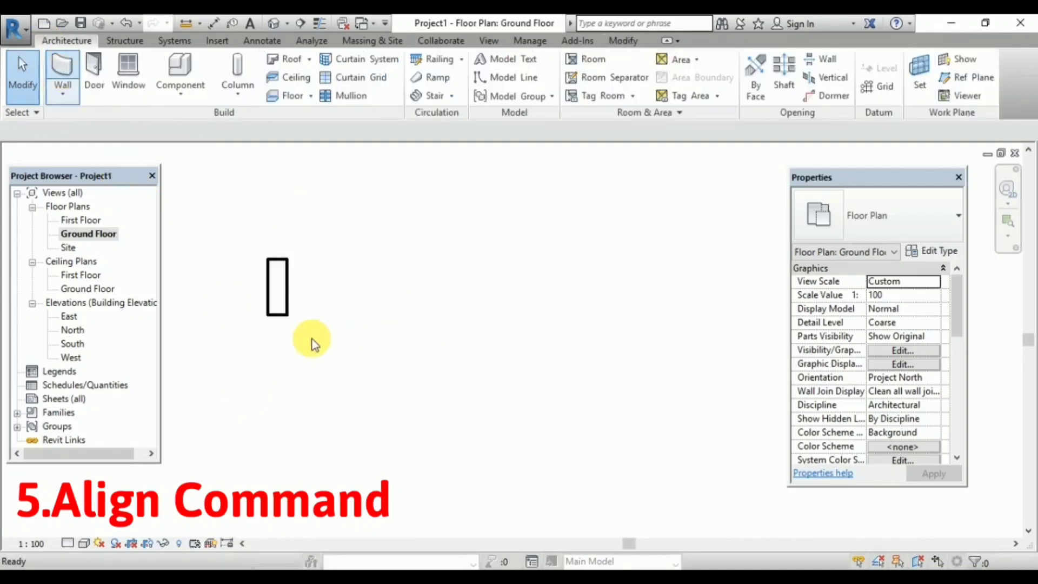
pyautogui.click(238, 366)
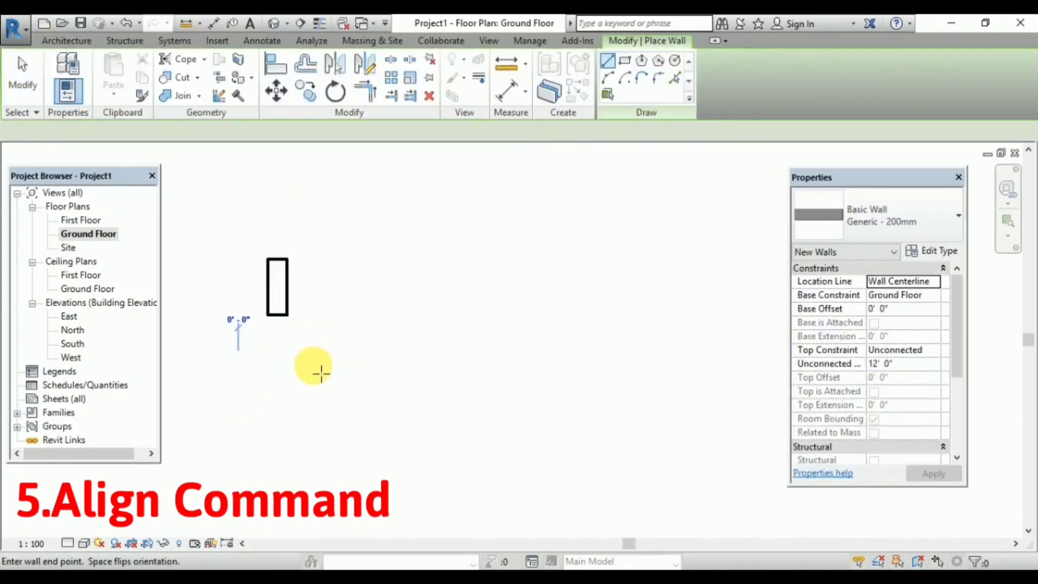
pyautogui.click(356, 372)
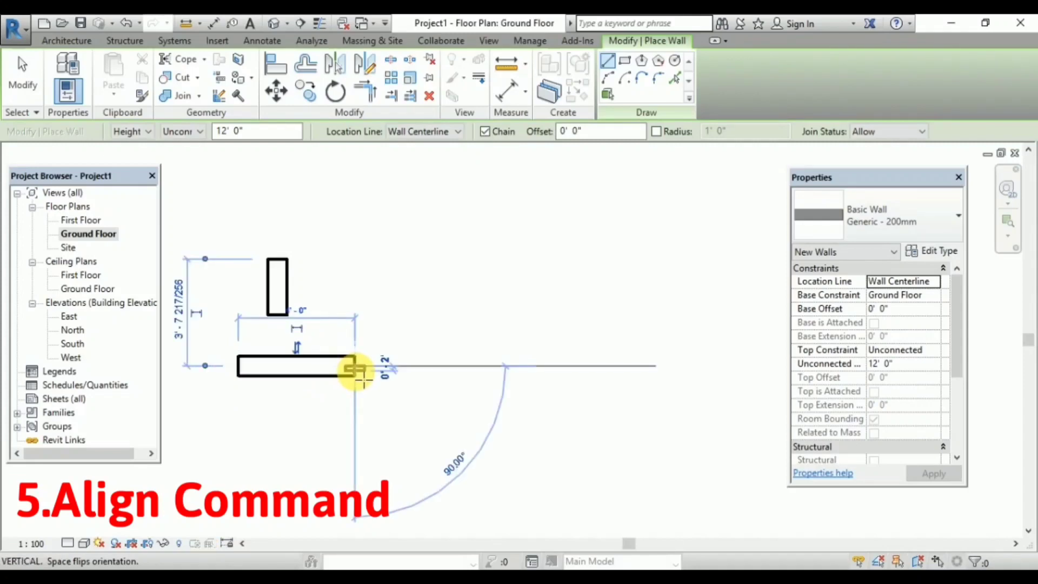
pyautogui.press('Escape')
pyautogui.press('Escape')
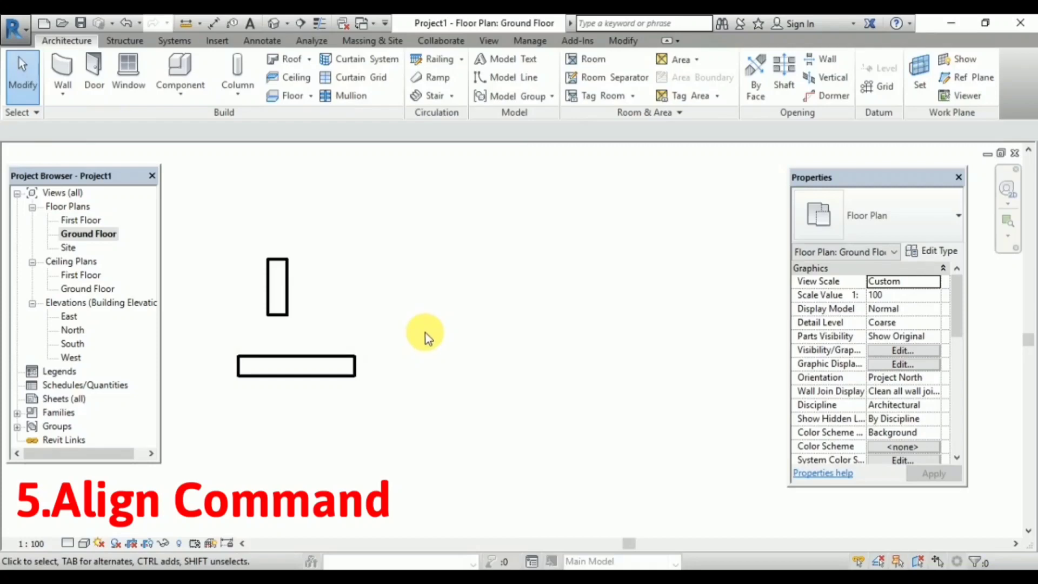
# Align the horizontal wall's upper face to the lower end of the short vertical wall, and undo the alignment.
pyautogui.press('a')
pyautogui.press('l')
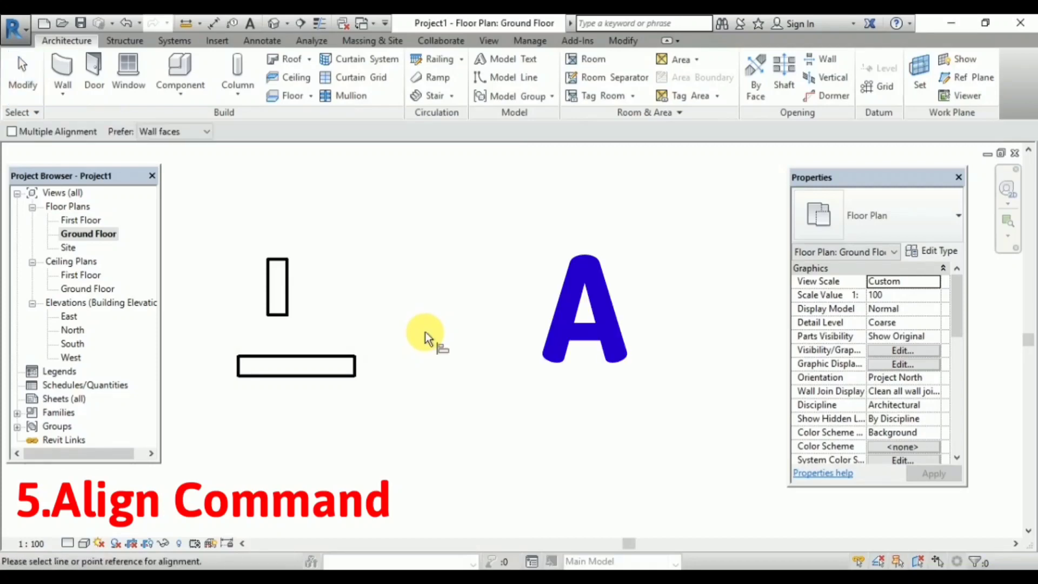
pyautogui.click(276, 314)
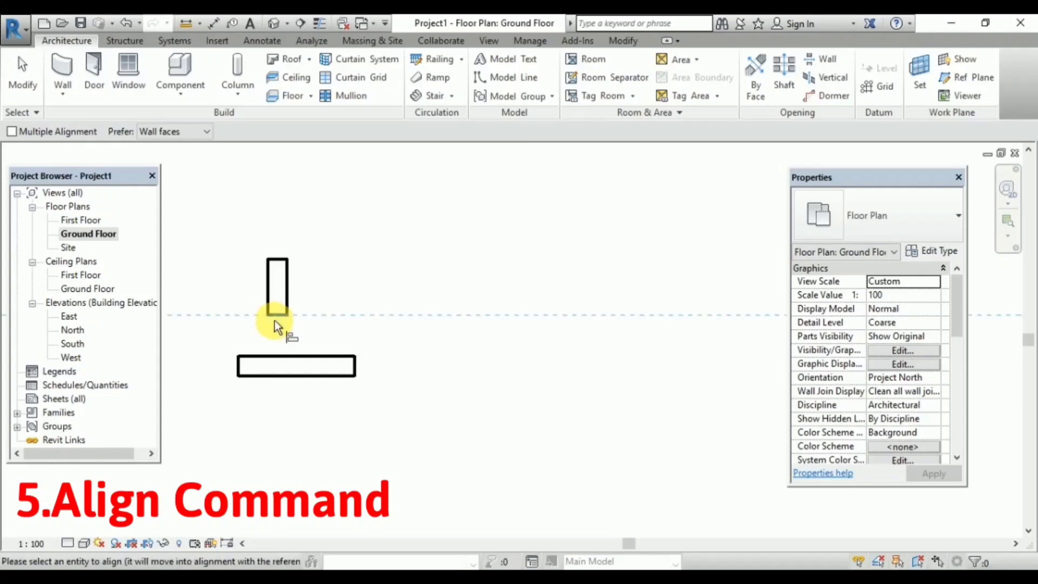
pyautogui.click(275, 356)
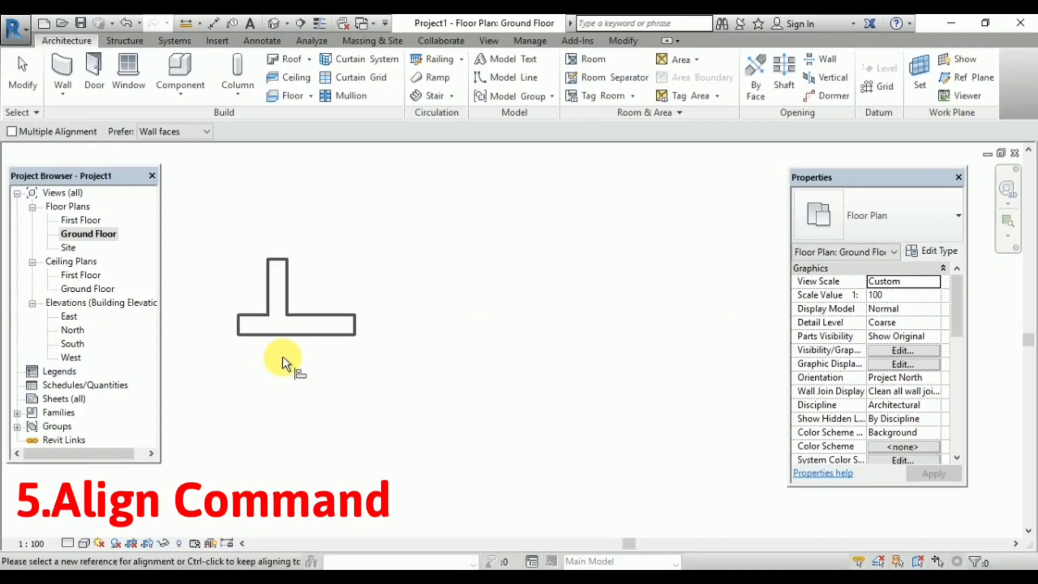
pyautogui.scroll(2, 319, 307)
pyautogui.moveTo(285, 396); pyautogui.dragTo(376, 385, button='middle')
pyautogui.press('Escape')
pyautogui.press('Escape')
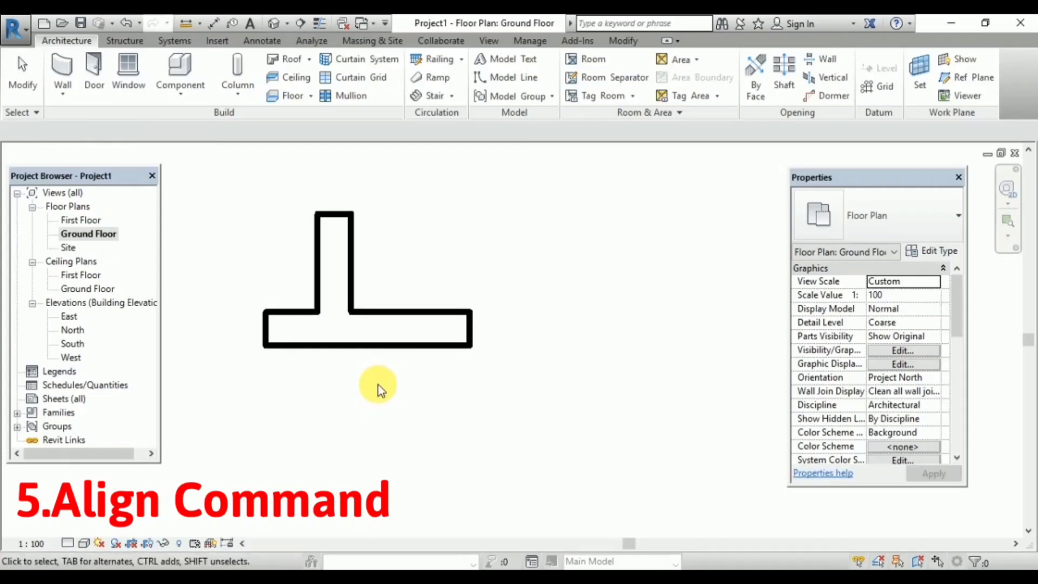
pyautogui.hotkey('ctrl', 'z')
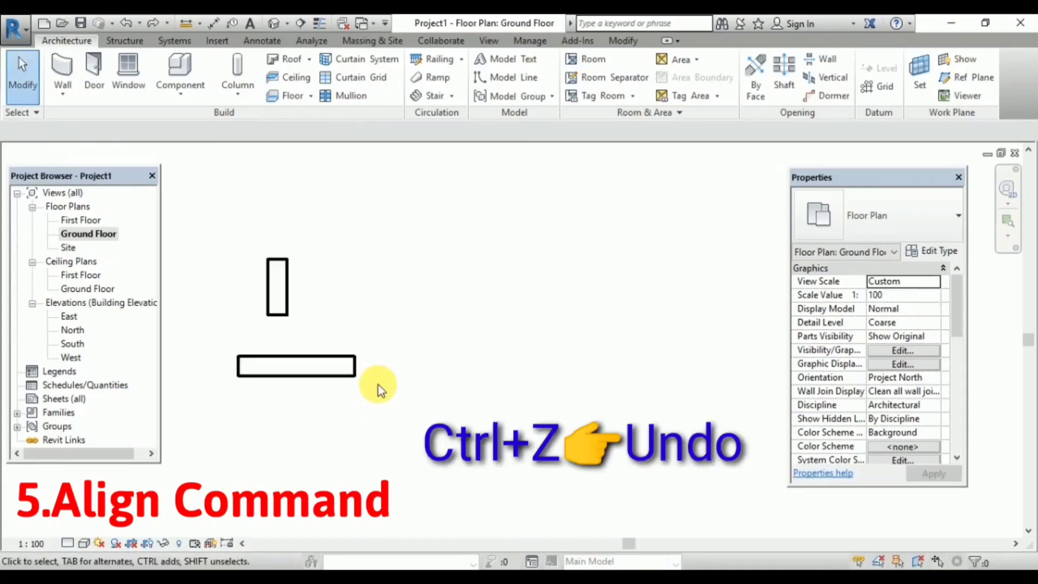
# Align the short vertical wall's lower end to the upper face of the horizontal wall, and end the Align command.
pyautogui.press('a')
pyautogui.press('l')
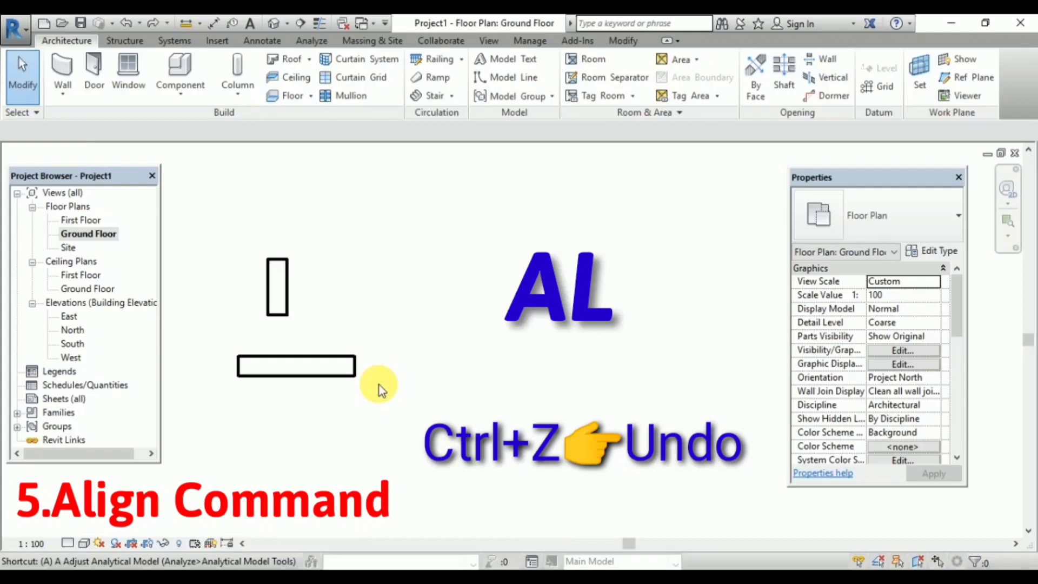
pyautogui.click(278, 356)
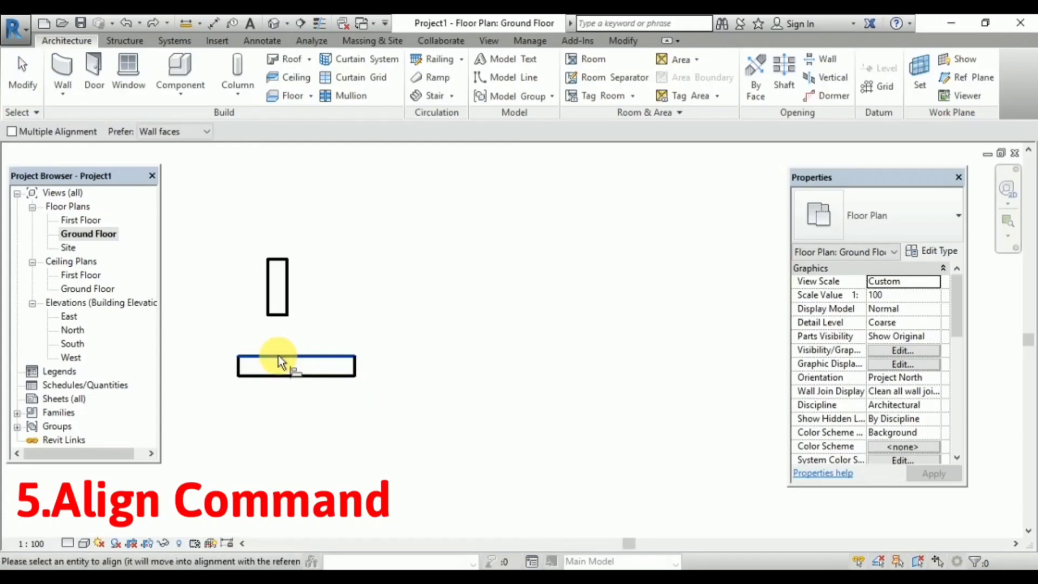
pyautogui.click(277, 312)
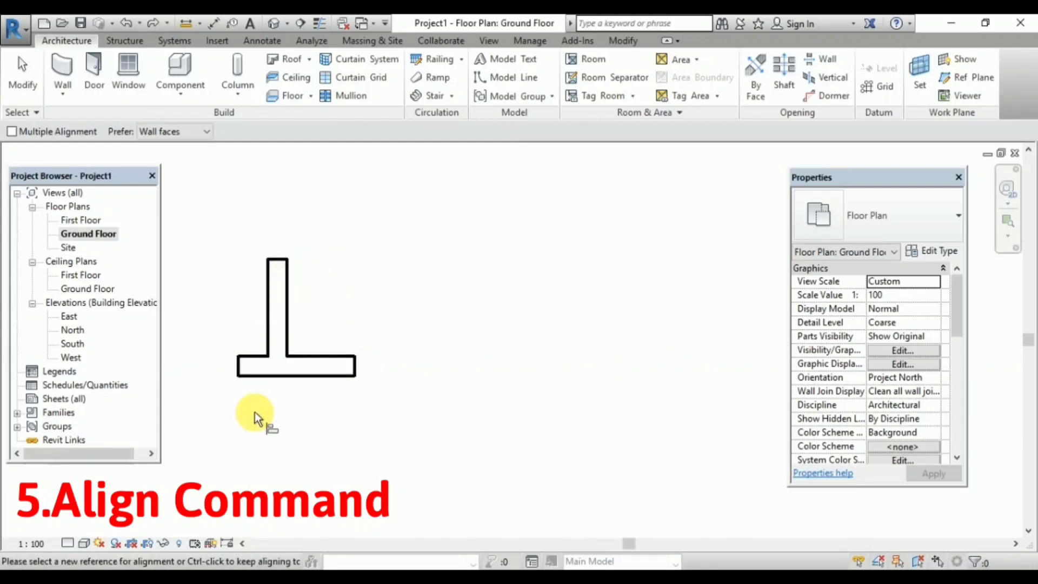
pyautogui.press('Escape')
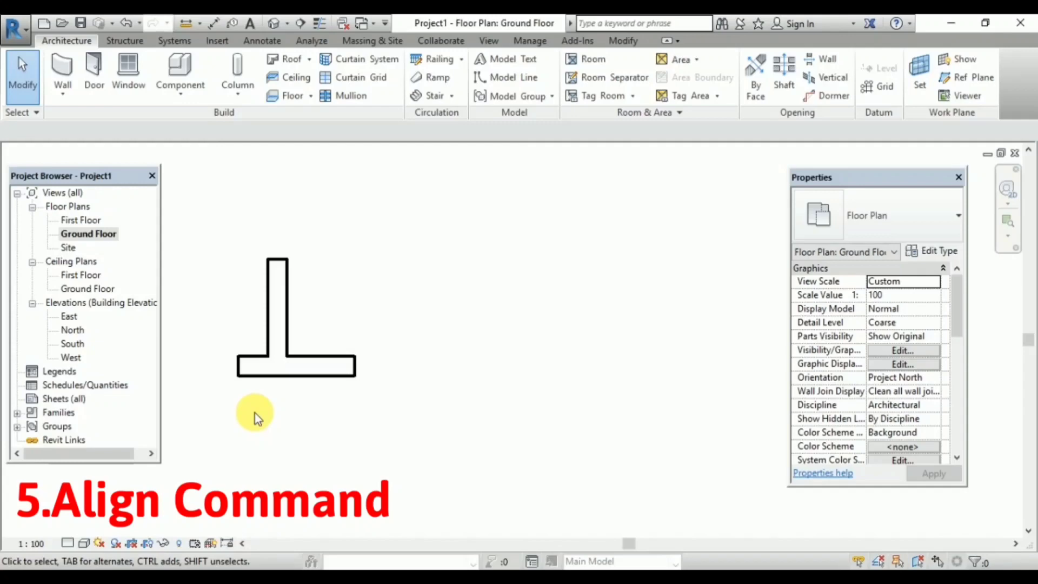
# Draw a vertical Generic - 200mm wall about 4' 4" long right of the joined walls, and a separate horizontal wall about 5' 3" long below it.
pyautogui.click(63, 67)
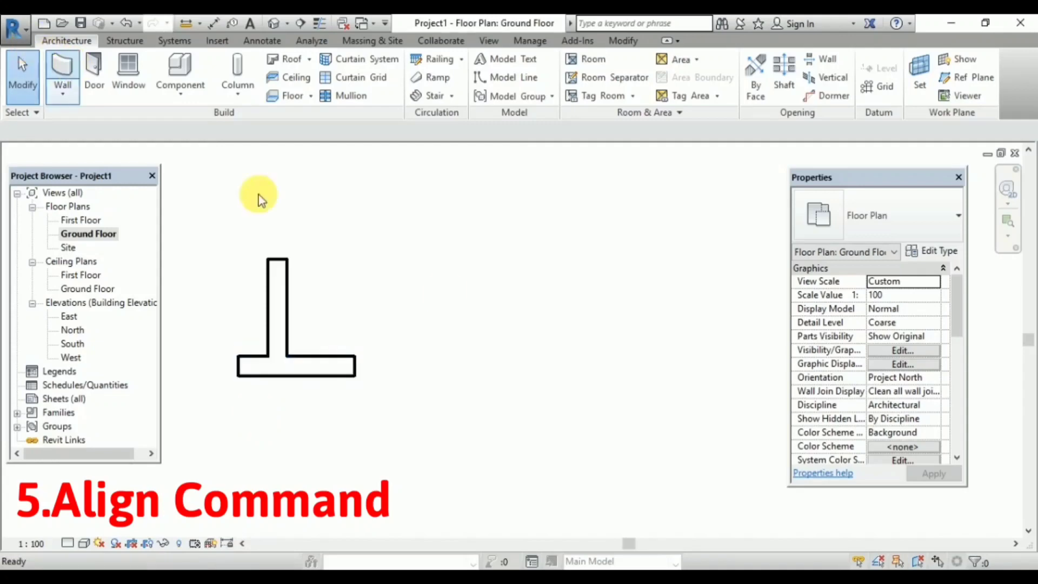
pyautogui.click(454, 261)
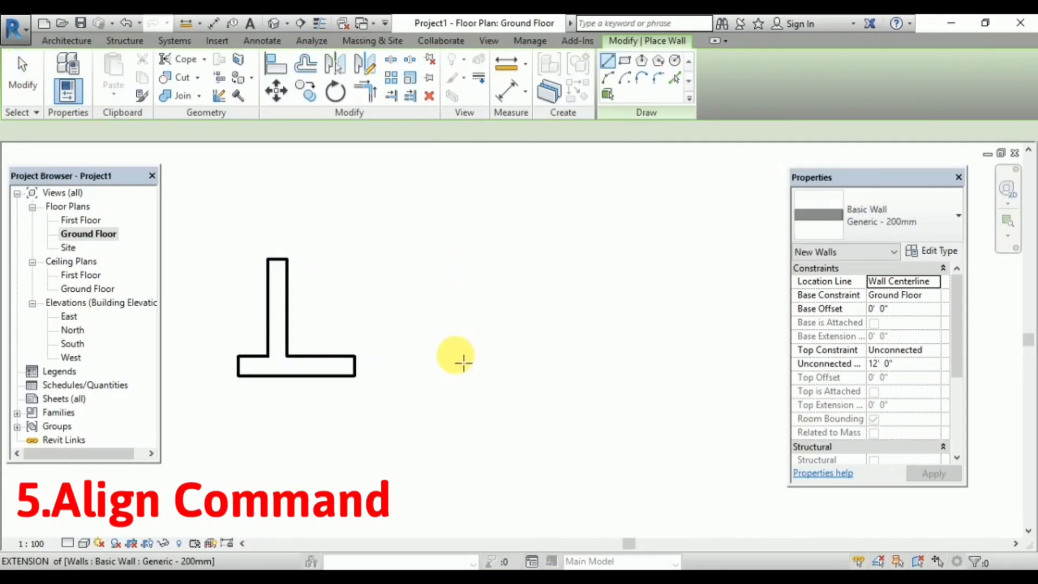
pyautogui.click(456, 388)
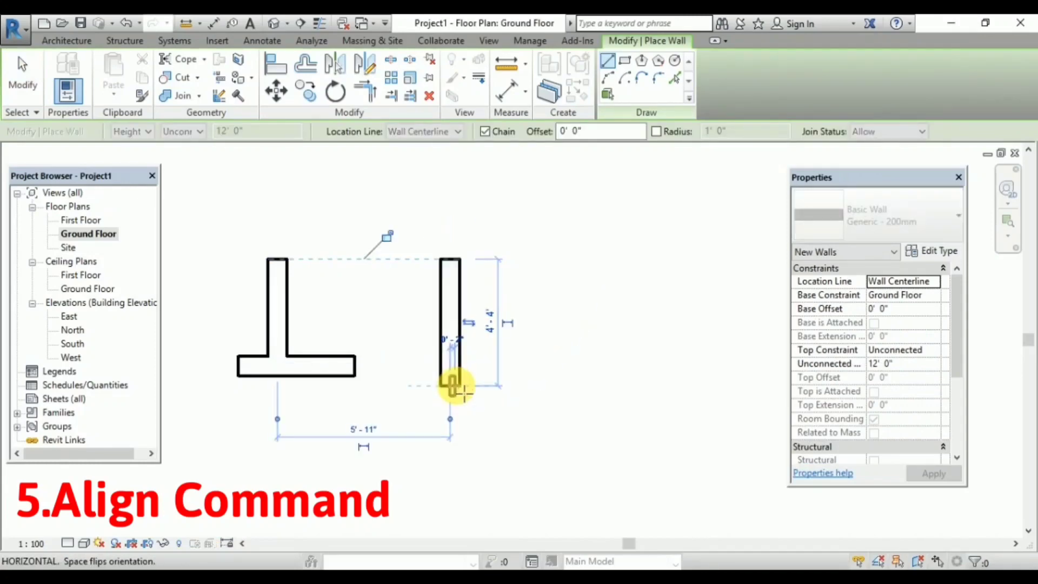
pyautogui.press('Escape')
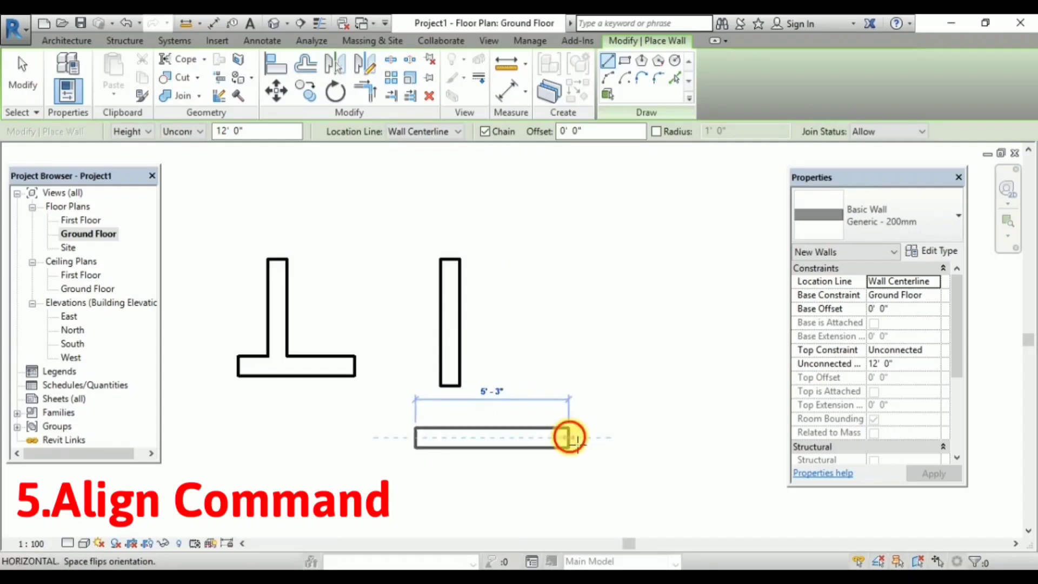
pyautogui.click(568, 436)
pyautogui.press('Escape')
pyautogui.press('Escape')
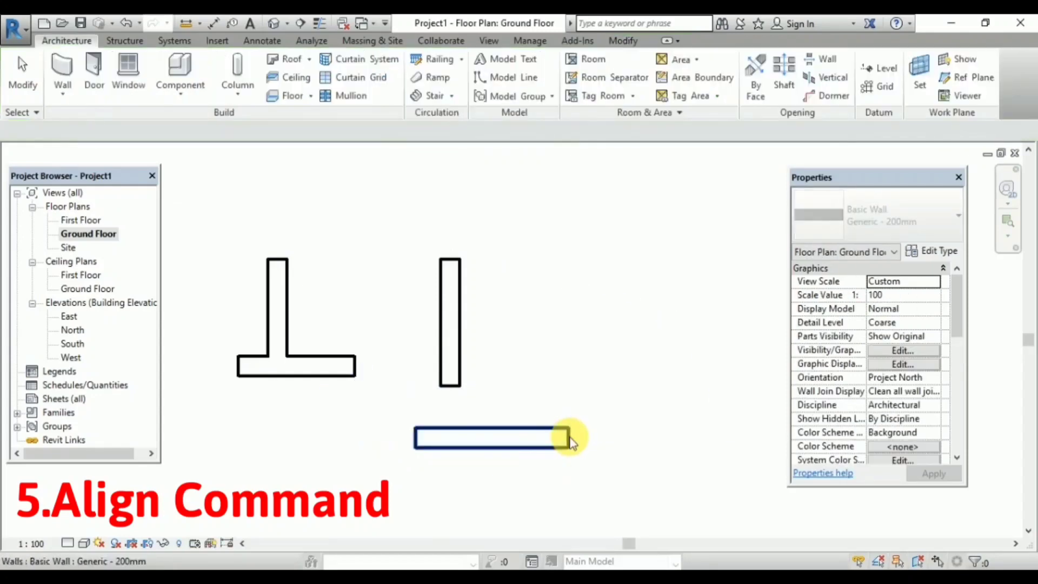
# Align the new horizontal wall's upper face to the lower end of the new vertical wall.
pyautogui.click(623, 41)
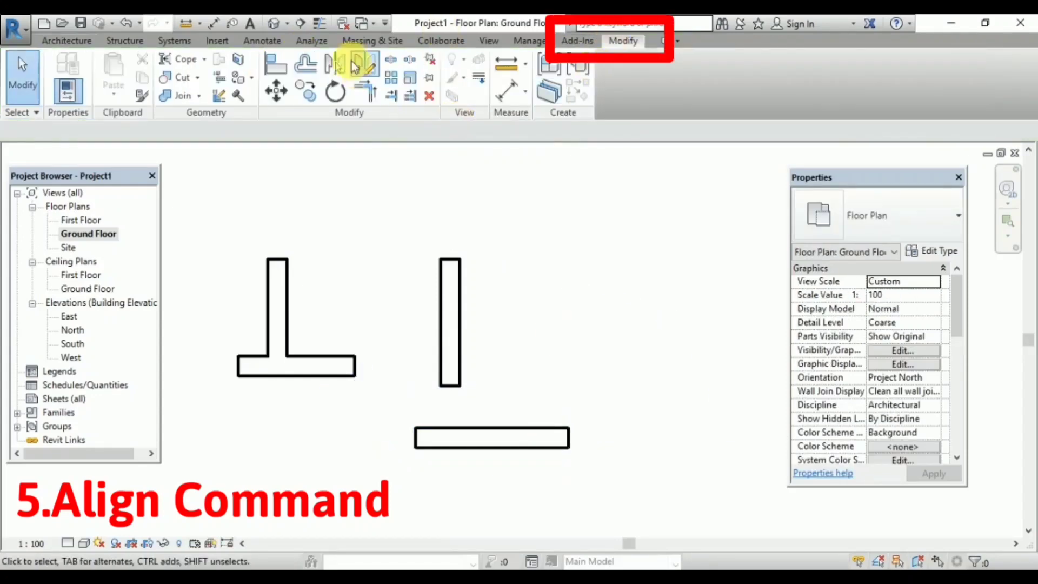
pyautogui.click(274, 62)
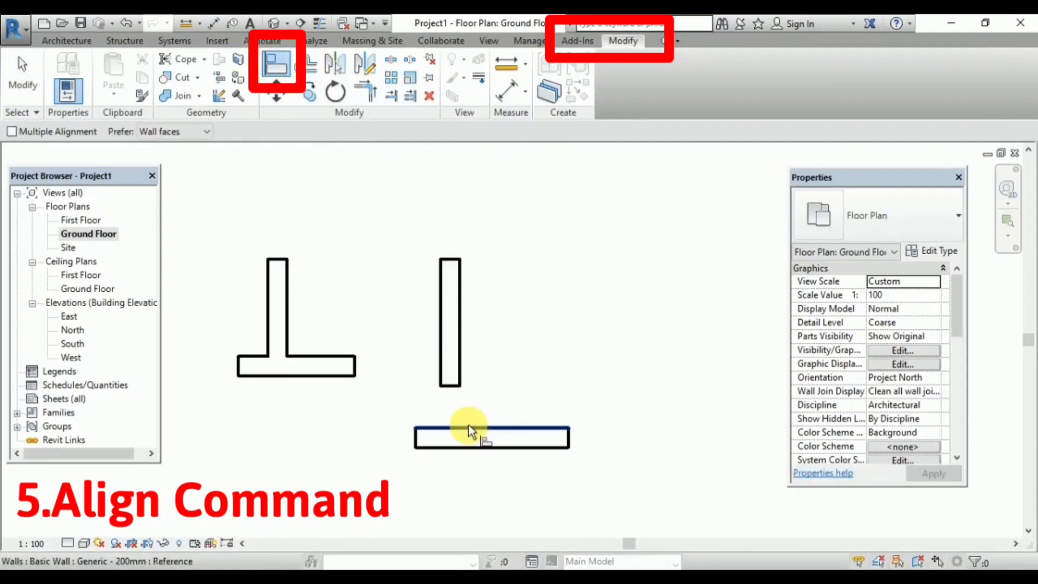
pyautogui.click(451, 386)
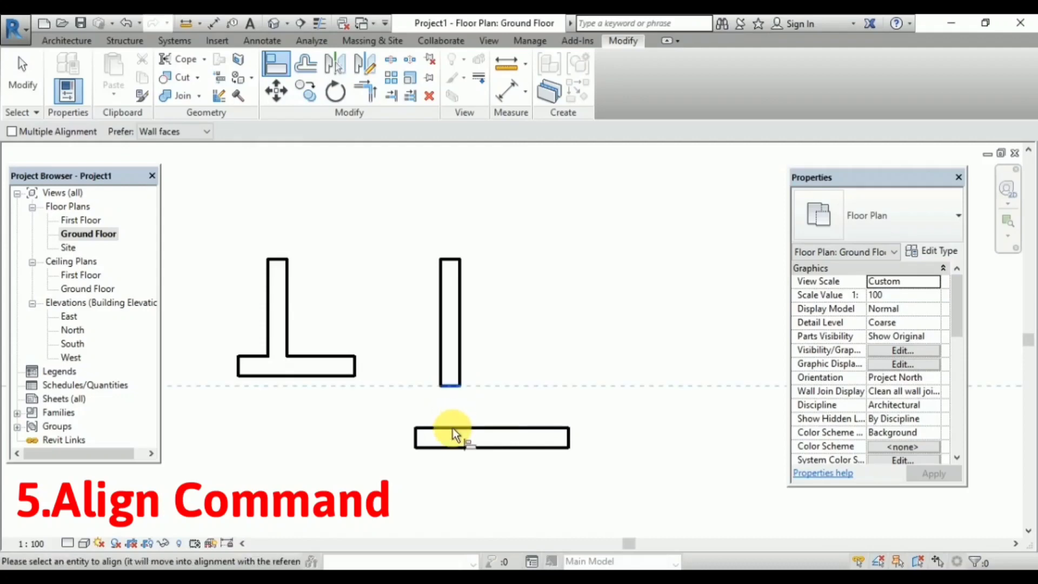
pyautogui.click(452, 428)
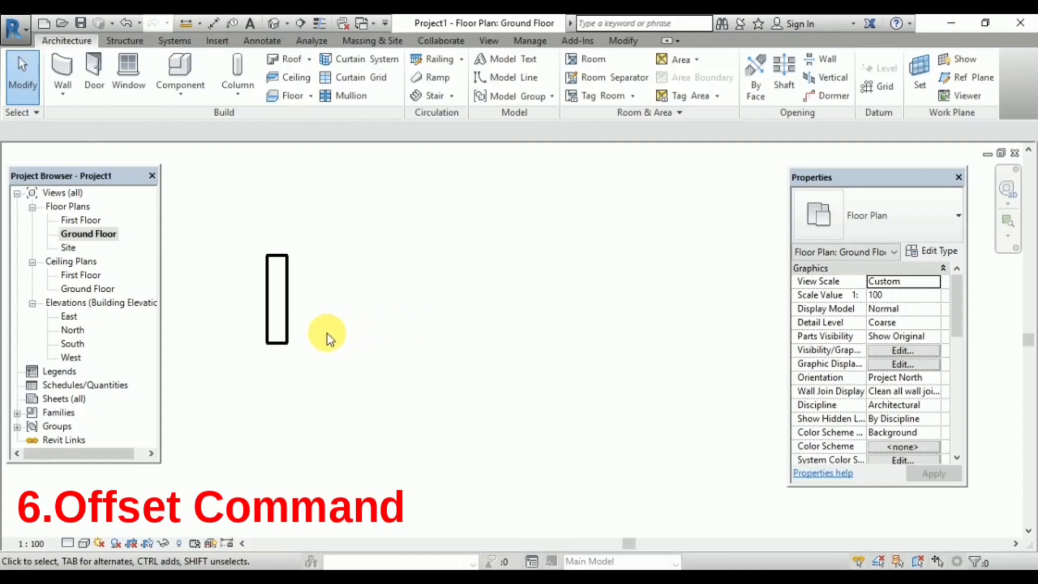
# Offset a copy of the single vertical wall 5' 0" to its right with a numerical Offset, and end the command.
pyautogui.moveTo(261, 315); pyautogui.dragTo(317, 304, button='middle')
pyautogui.scroll(3, 317, 304)
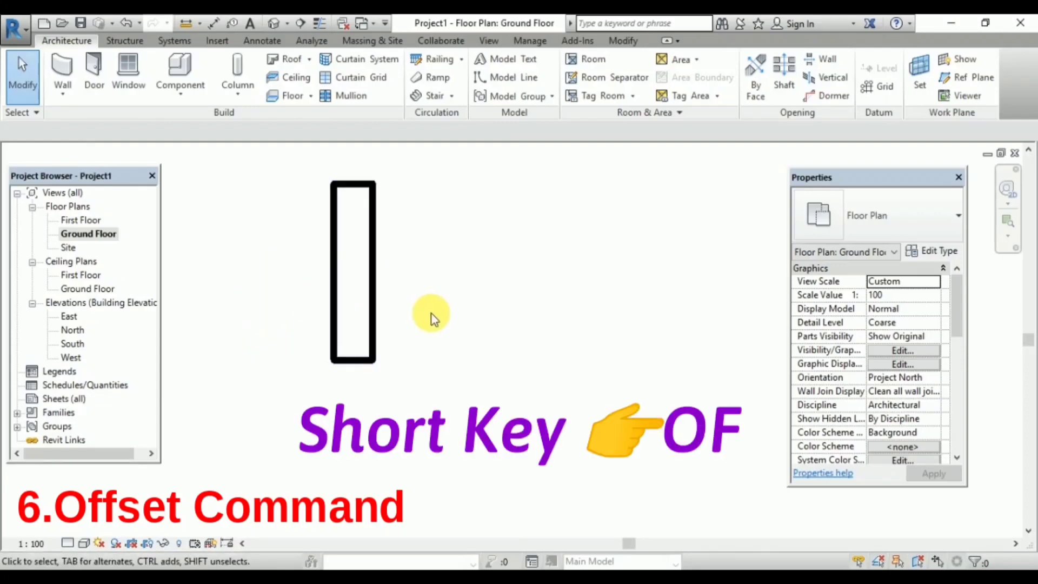
pyautogui.press('o')
pyautogui.press('f')
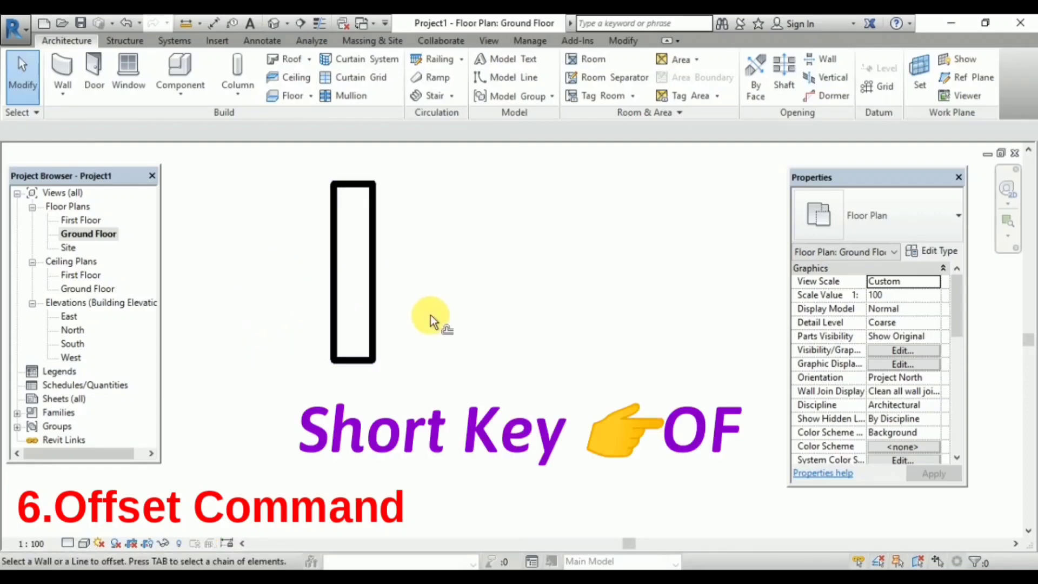
pyautogui.doubleClick(173, 130)
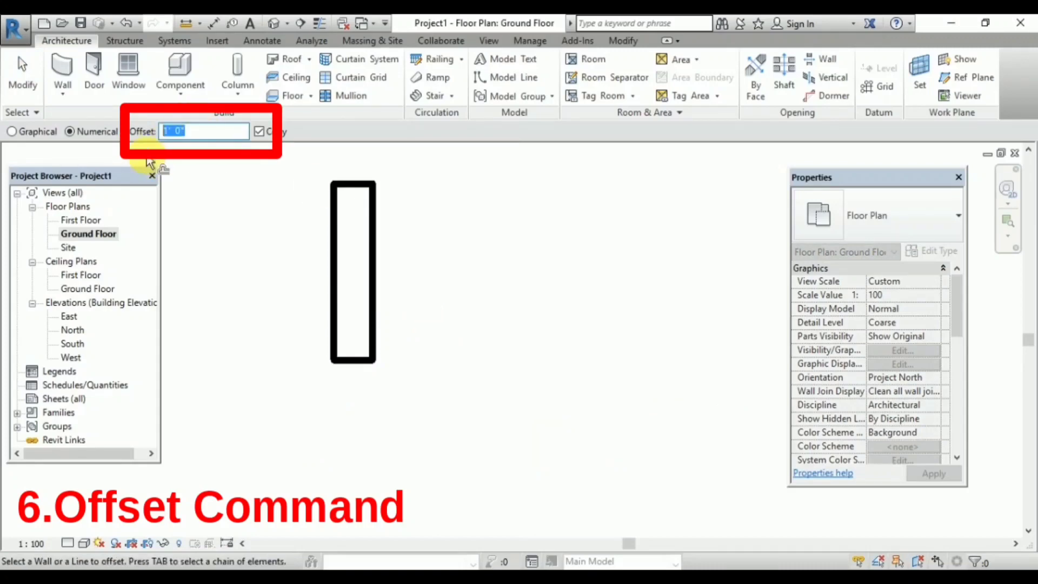
pyautogui.write('5')
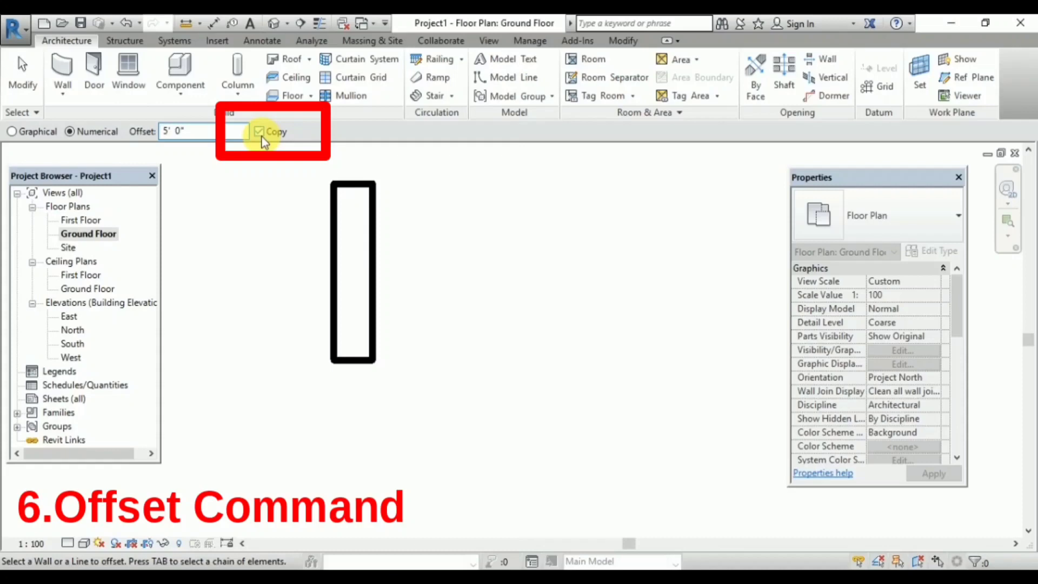
pyautogui.click(377, 271)
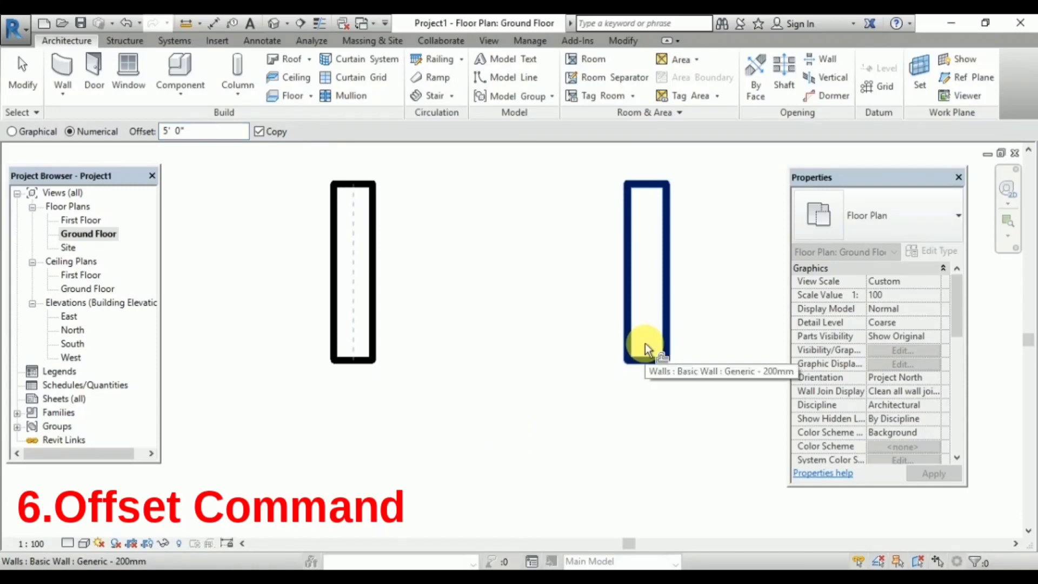
pyautogui.press('Escape')
pyautogui.press('Escape')
# Offset the copied right-hand wall itself 12' 0" to the right, with the Copy option turned off.
pyautogui.scroll(-1, 462, 260)
pyautogui.scroll(-3, 462, 260)
pyautogui.moveTo(505, 267); pyautogui.dragTo(349, 297, button='middle')
pyautogui.scroll(-2, 387, 297)
pyautogui.scroll(1, 349, 297)
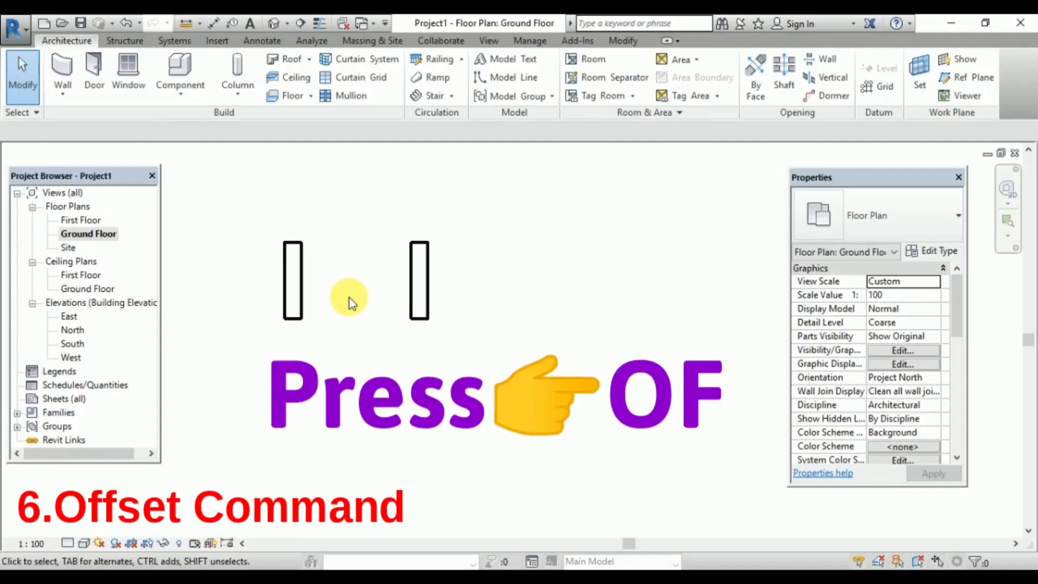
pyautogui.press('o')
pyautogui.press('f')
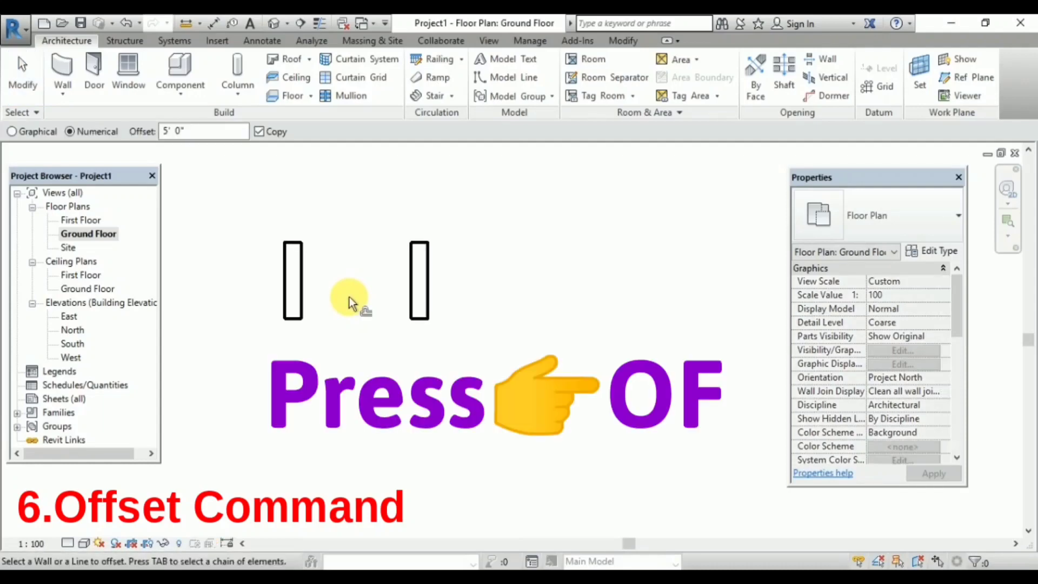
pyautogui.moveTo(192, 136); pyautogui.dragTo(171, 160)
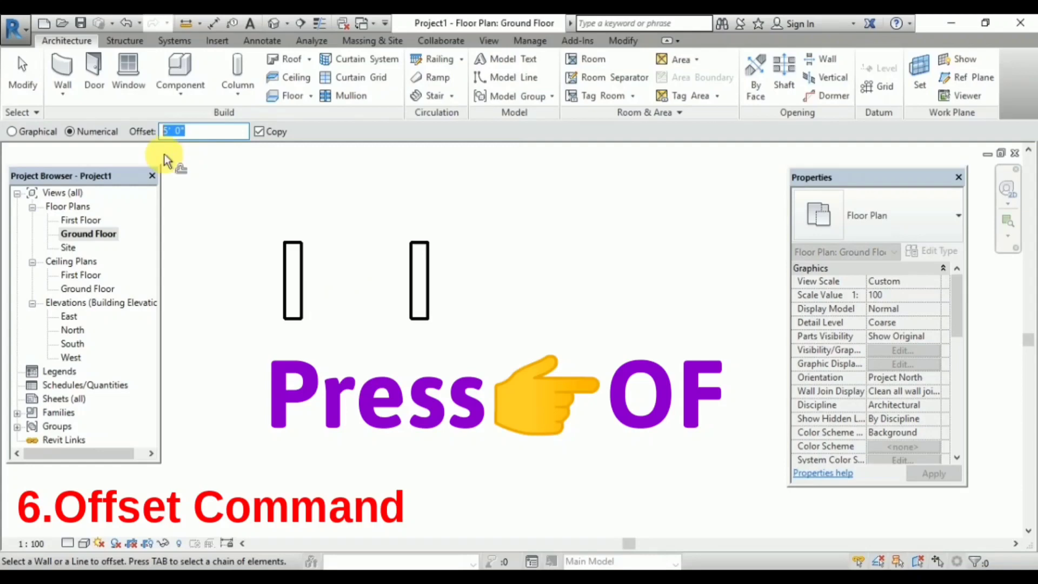
pyautogui.write('12')
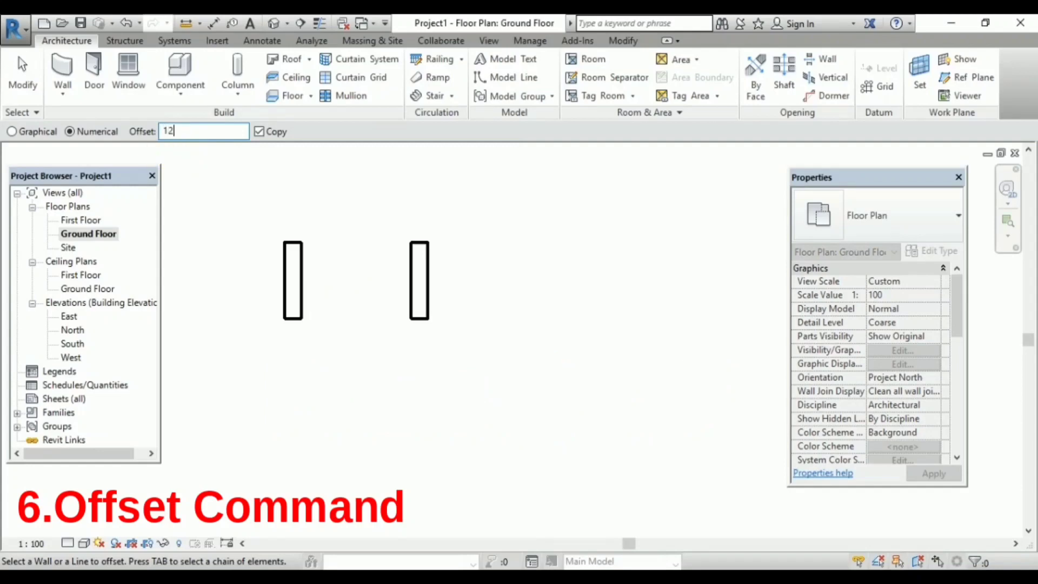
pyautogui.write('\' 0"')
pyautogui.click(258, 131)
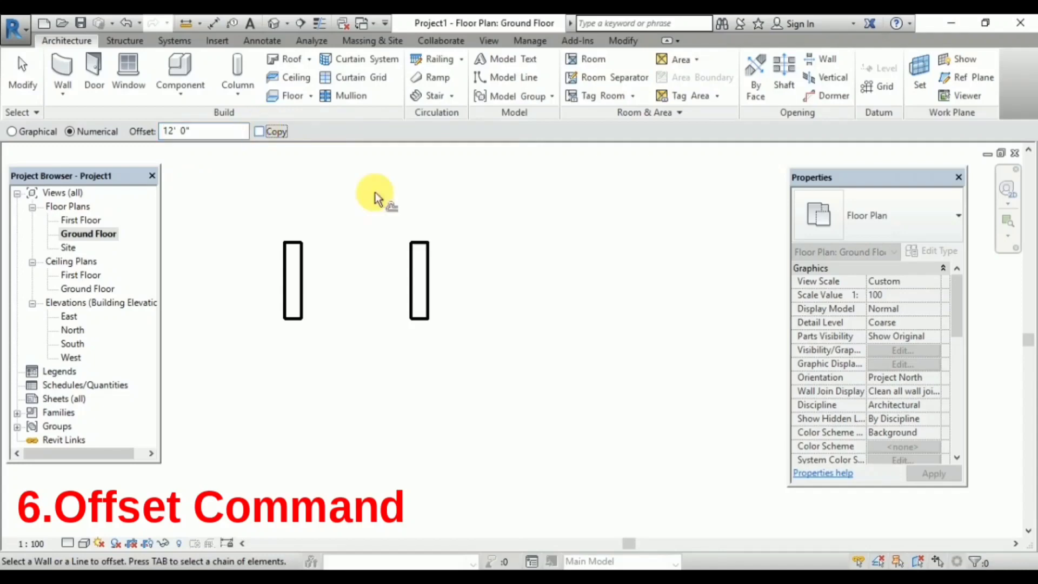
pyautogui.click(428, 277)
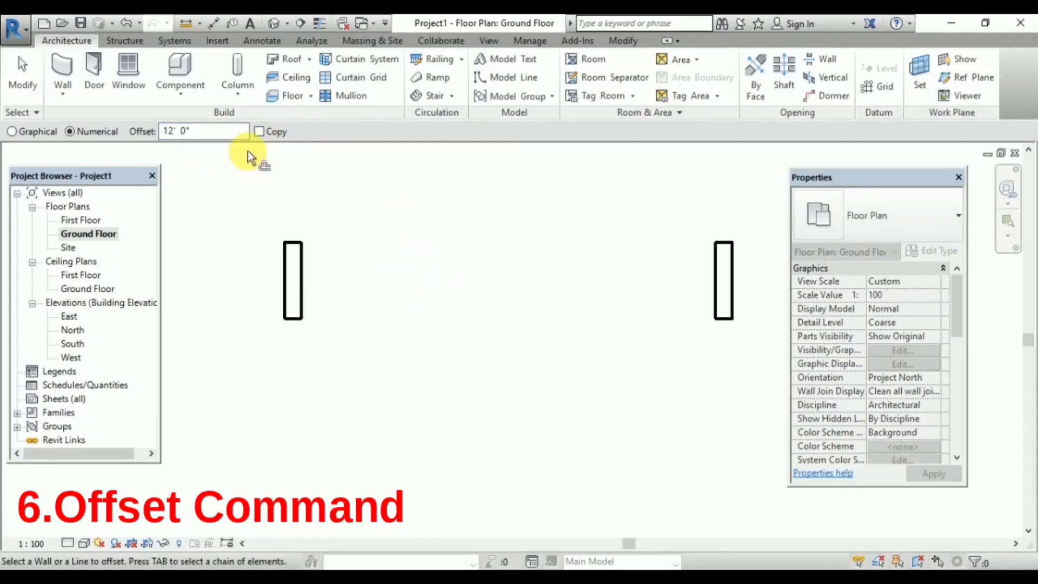
# Turn the Copy option back on, offset a copy of the leftmost wall 12' 0" to its right, and end the command.
pyautogui.click(258, 131)
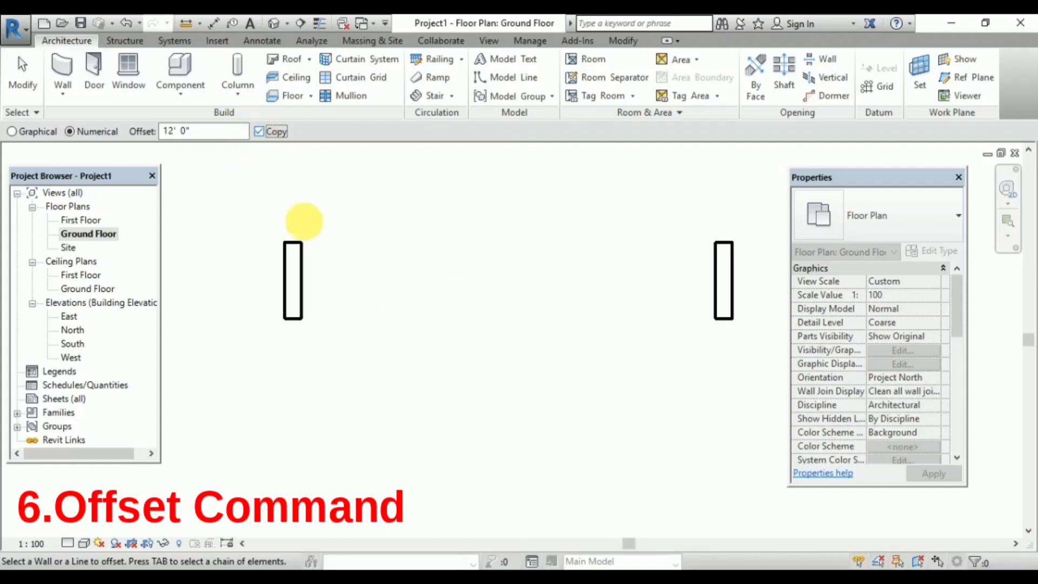
pyautogui.click(301, 289)
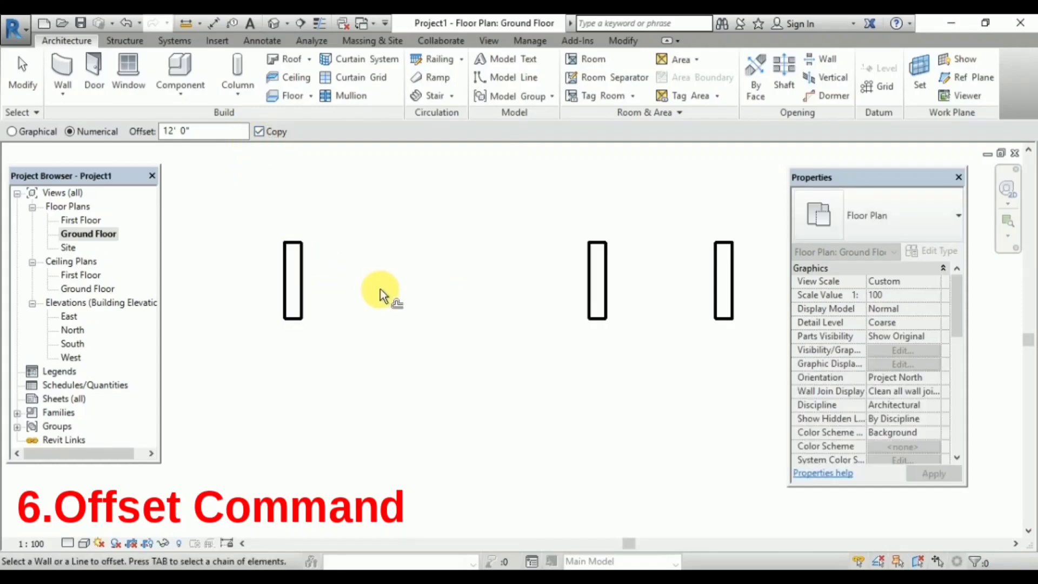
pyautogui.press('Escape')
pyautogui.press('Escape')
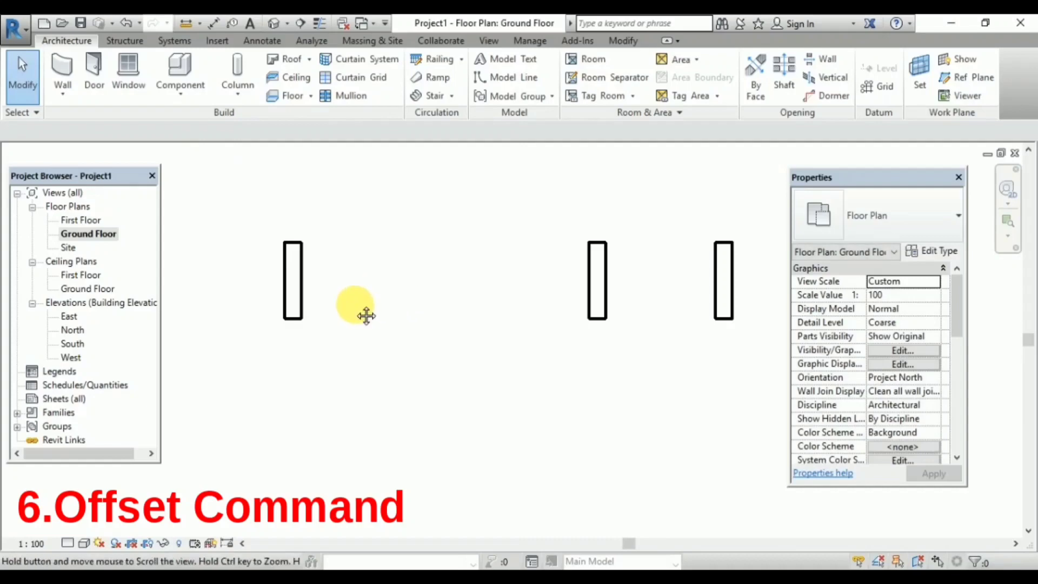
# Offset a copy of the leftmost wall 5' 0" to its right with a numerical Offset, and end the command.
pyautogui.moveTo(391, 294); pyautogui.dragTo(347, 305, button='middle')
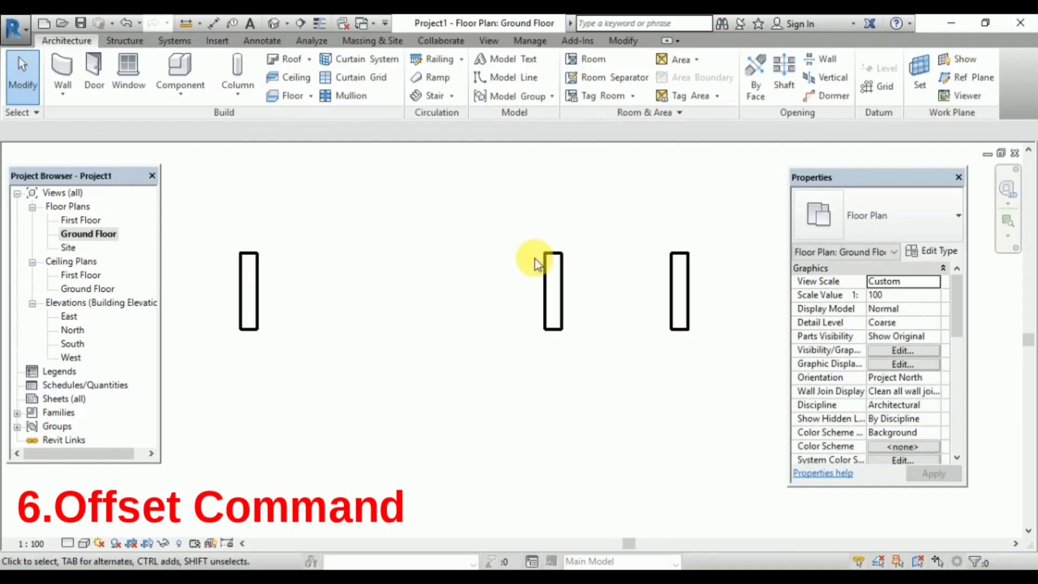
pyautogui.click(627, 43)
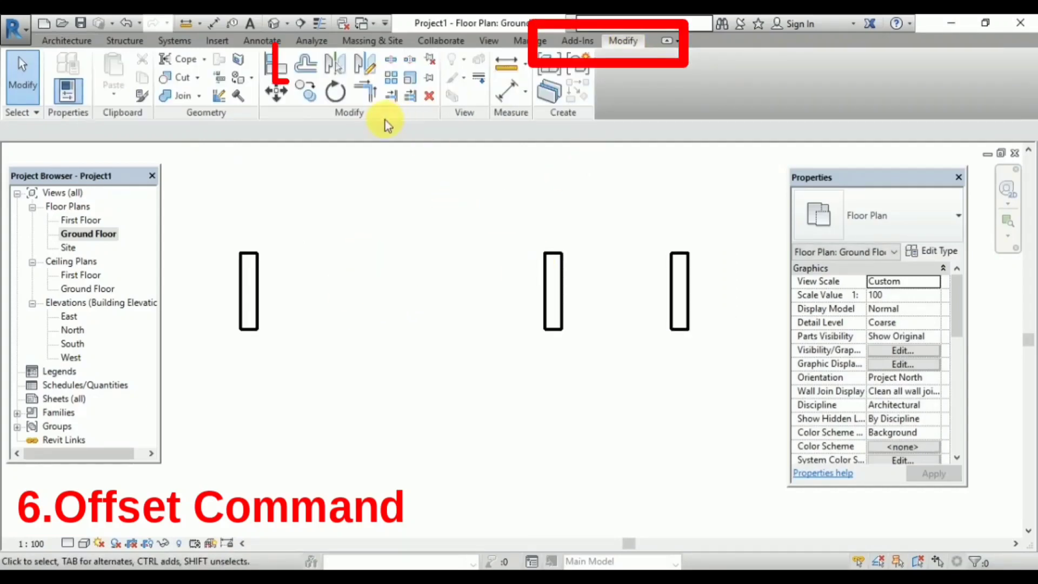
pyautogui.click(311, 64)
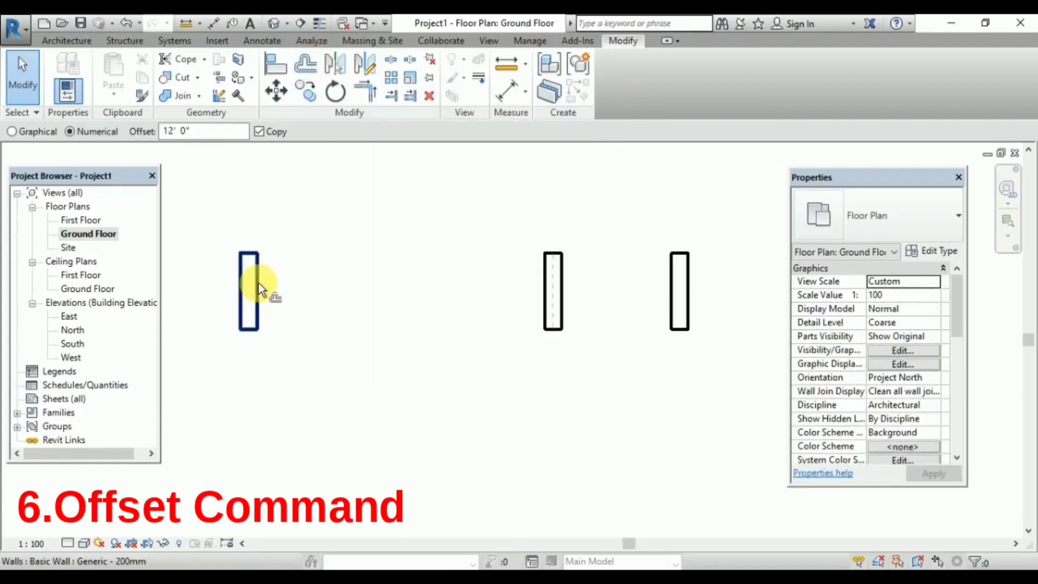
pyautogui.click(219, 136)
pyautogui.moveTo(189, 131); pyautogui.dragTo(154, 133)
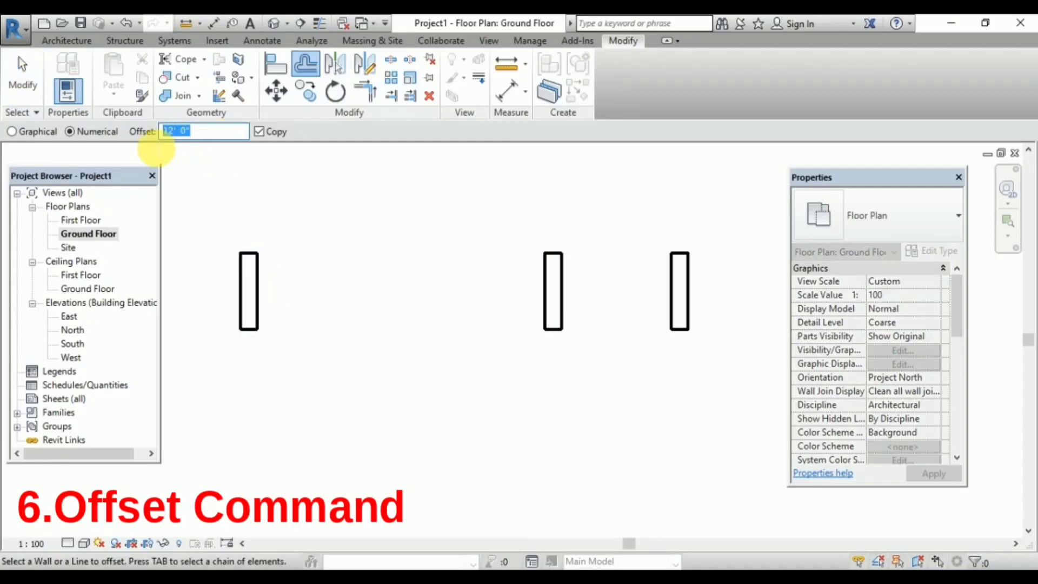
pyautogui.write("5'")
pyautogui.press('Return')
pyautogui.click(259, 133)
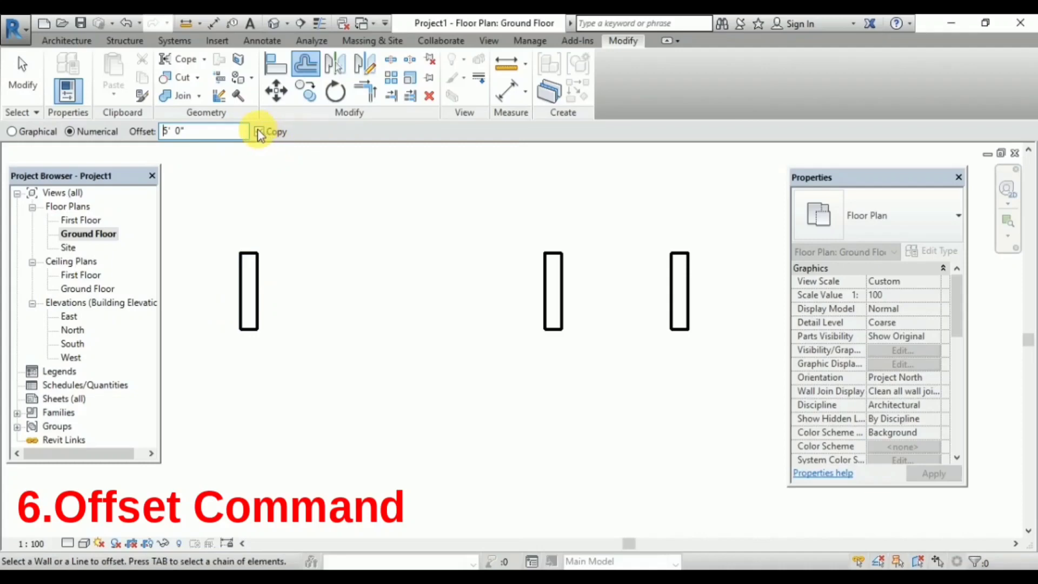
pyautogui.click(260, 292)
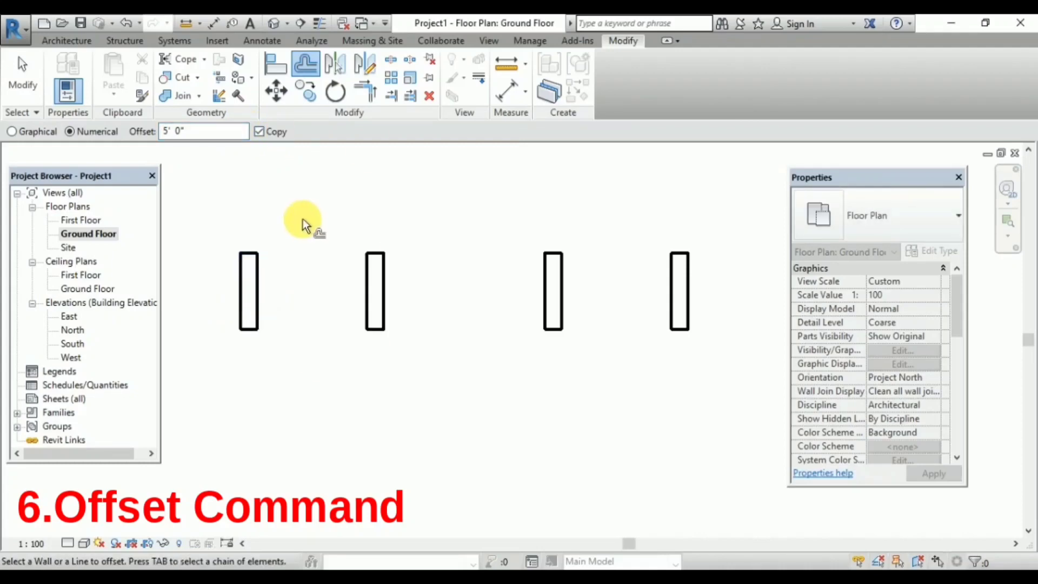
pyautogui.press('Escape')
pyautogui.press('Escape')
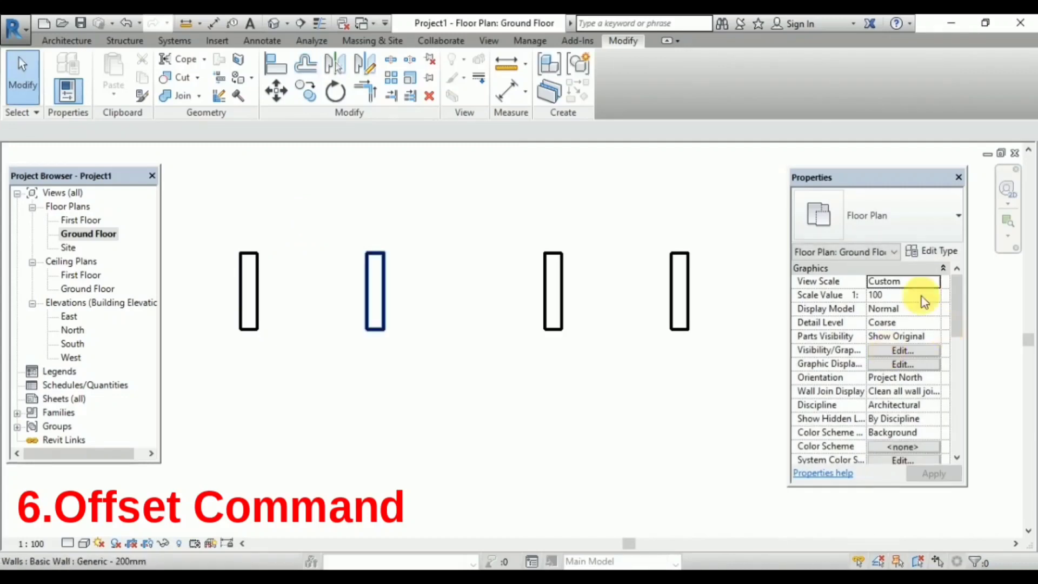
# Delete the three walls to the right of the leftmost wall.
pyautogui.moveTo(726, 226); pyautogui.dragTo(364, 418)
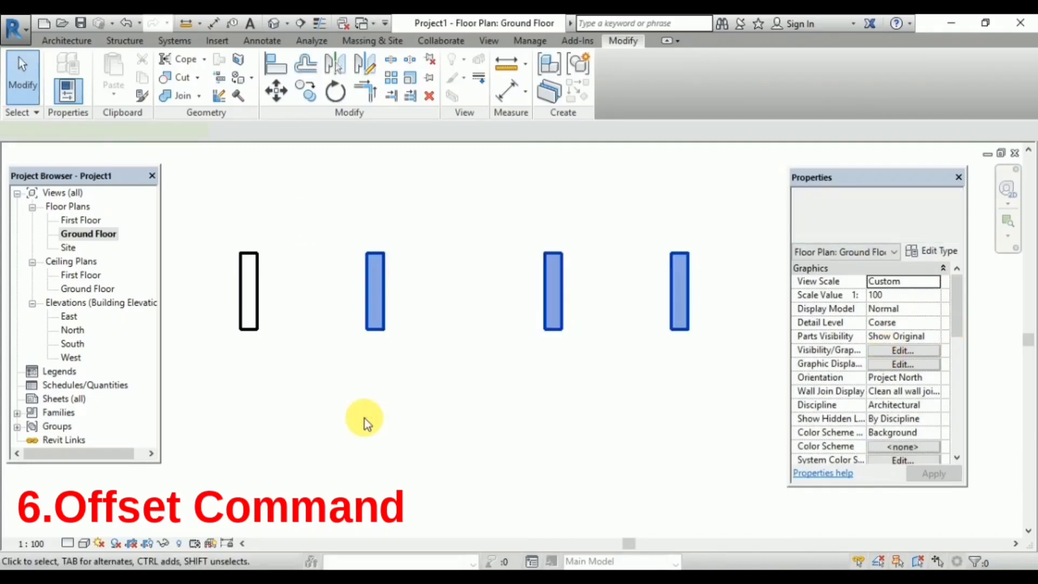
pyautogui.press('Delete')
pyautogui.scroll(5, 216, 290)
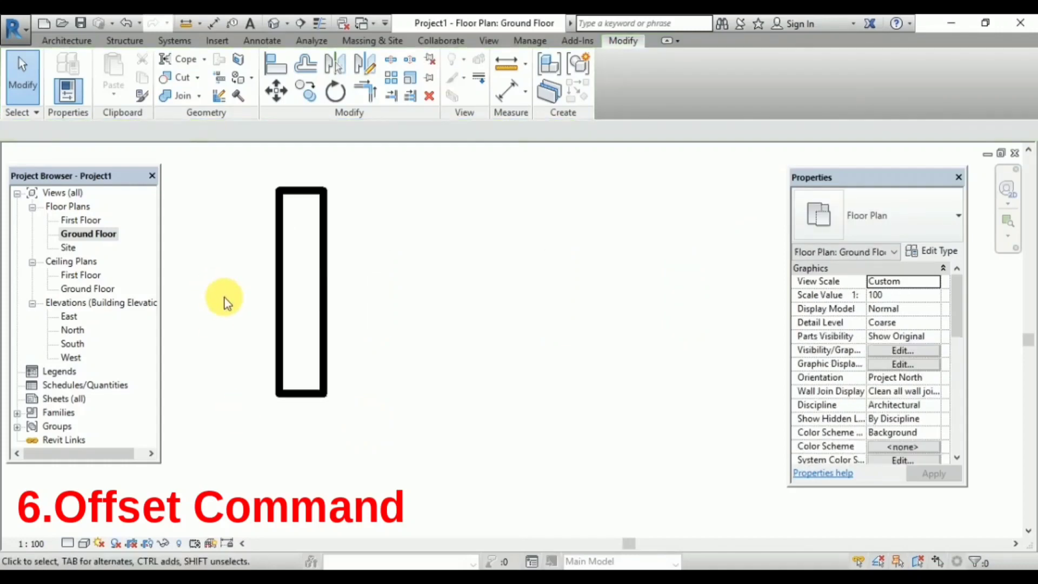
pyautogui.scroll(-3, 244, 273)
pyautogui.moveTo(245, 272)
pyautogui.mouseDown(button='middle')
pyautogui.moveTo(231, 283)
pyautogui.moveTo(245, 292)
pyautogui.mouseUp(button='middle')
pyautogui.scroll(2, 231, 284)
pyautogui.click(69, 36)
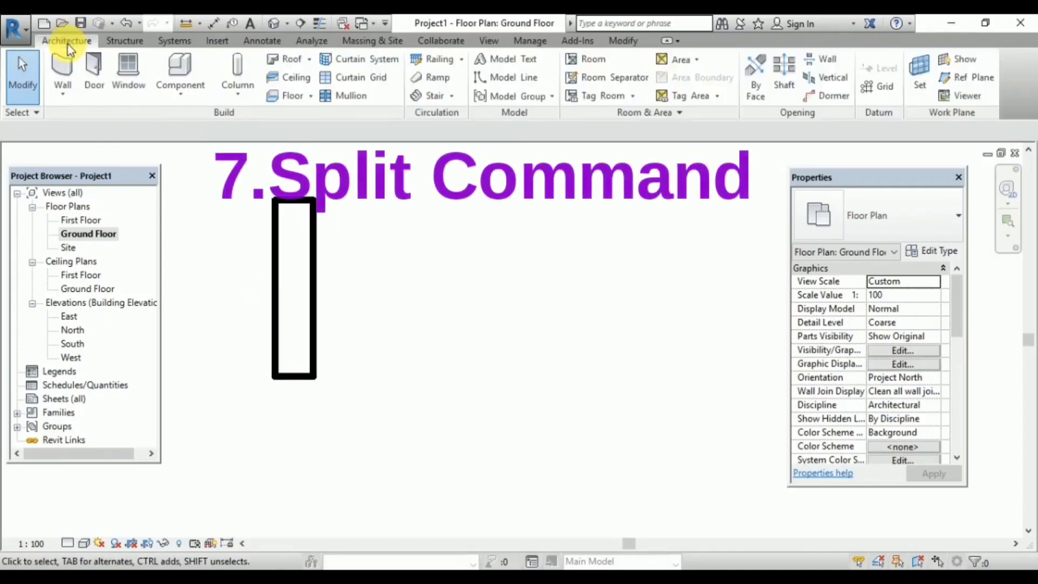
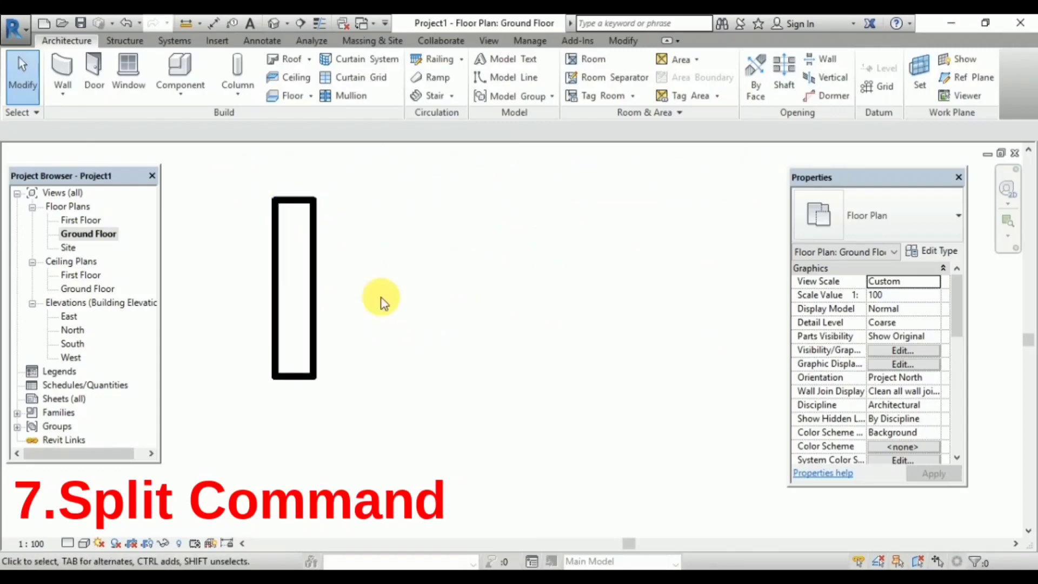
# Split the vertical wall near both ends, with the upper split about 2' 3" above its lower end, and end the command.
pyautogui.press('s')
pyautogui.press('l')
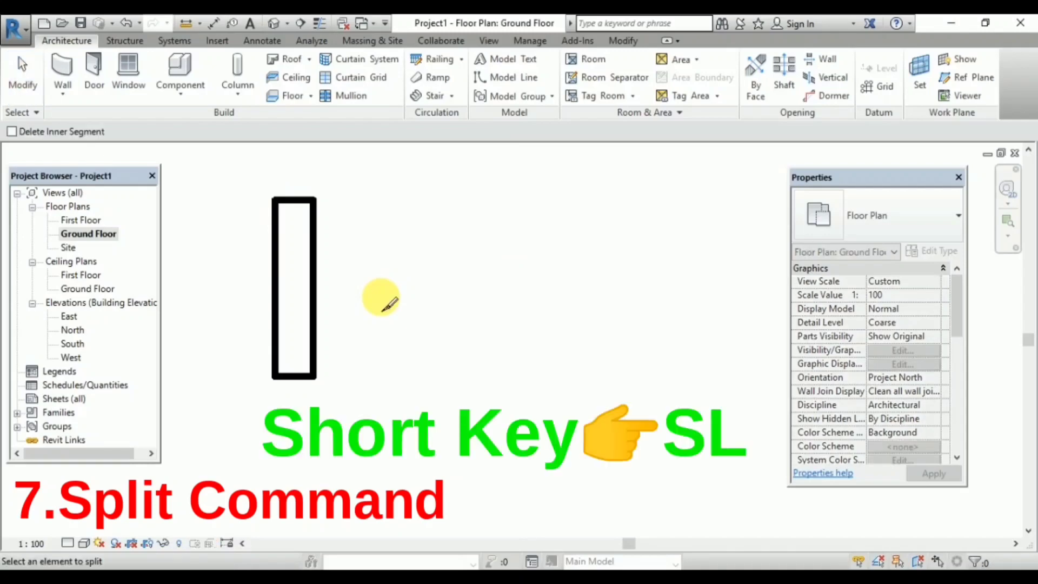
pyautogui.scroll(2, 296, 233)
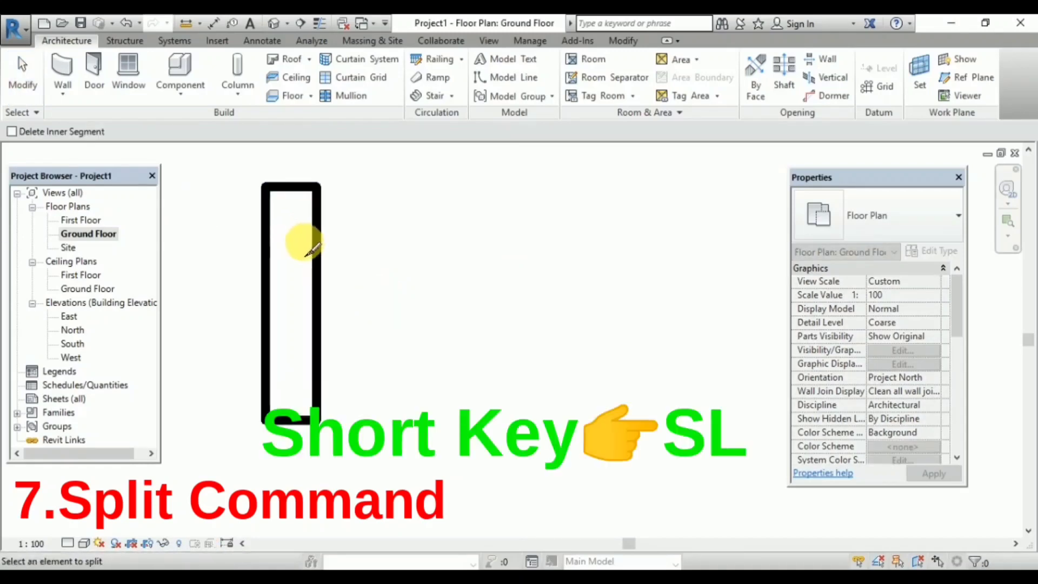
pyautogui.moveTo(297, 236); pyautogui.dragTo(358, 249, button='middle')
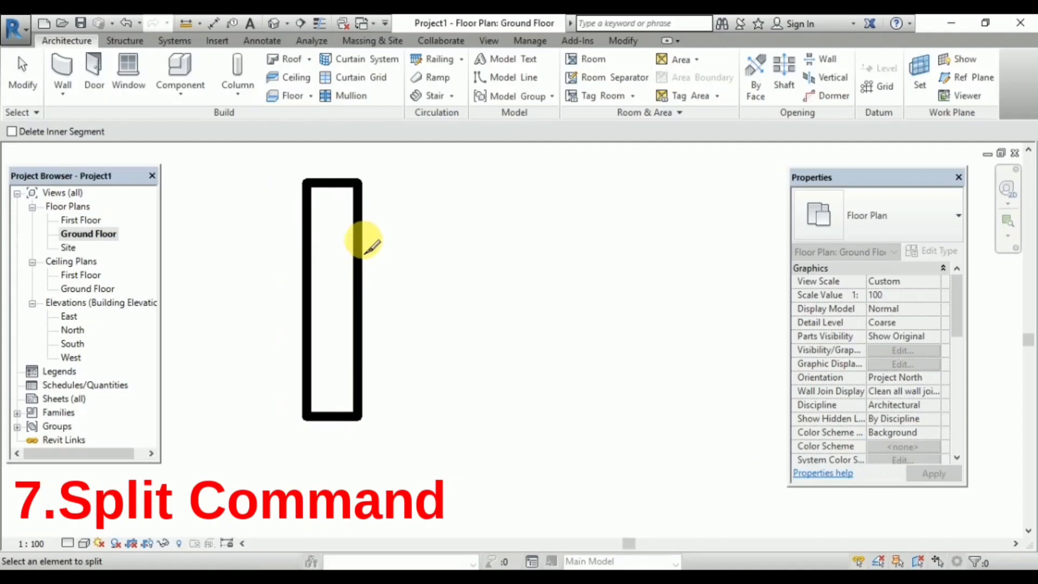
pyautogui.click(362, 240)
pyautogui.click(355, 362)
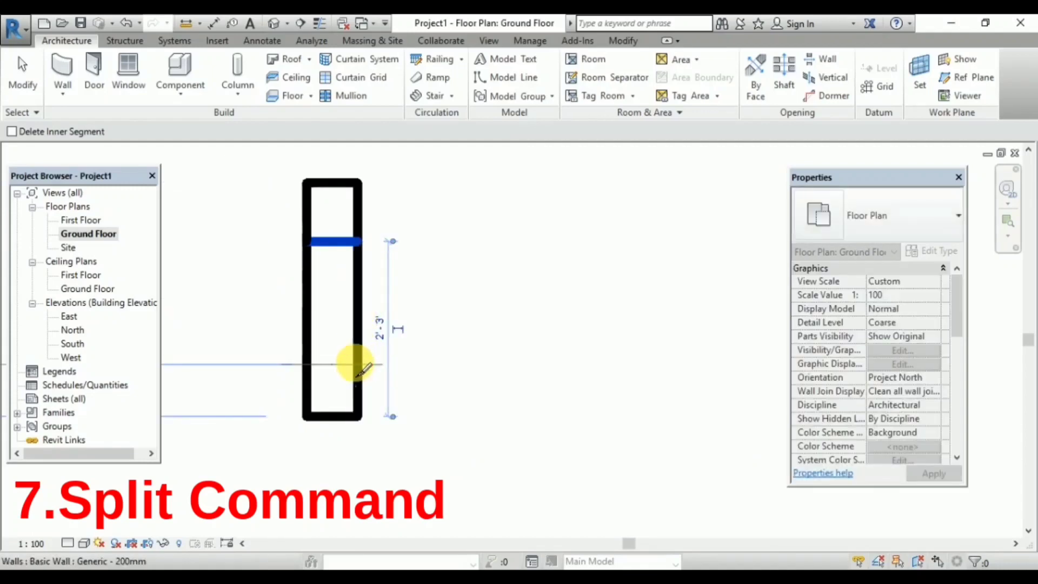
pyautogui.press('Escape')
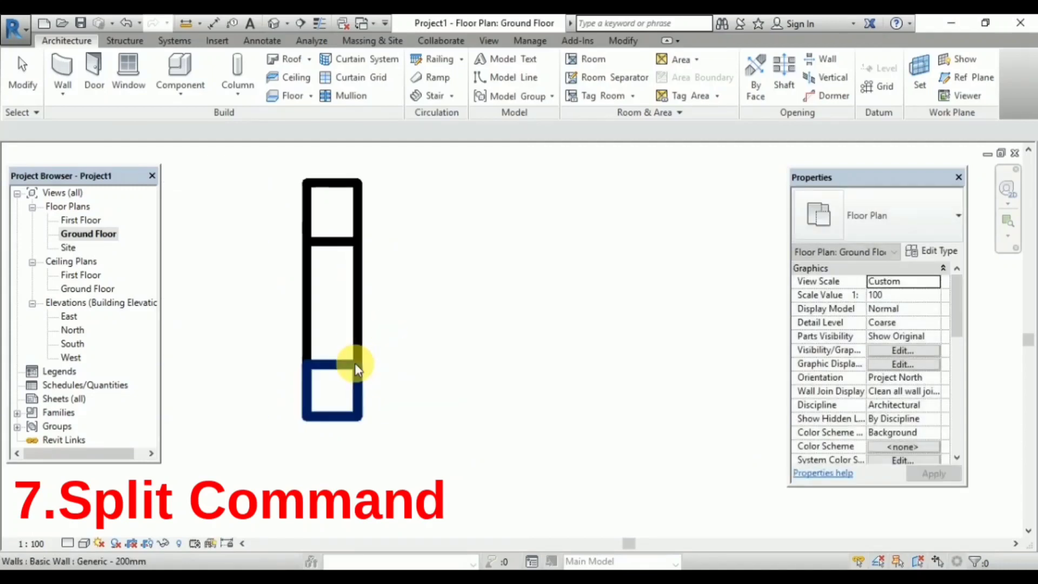
# Select the middle, upper and lower wall segments one at a time to examine the split, and clear the selection.
pyautogui.click(354, 308)
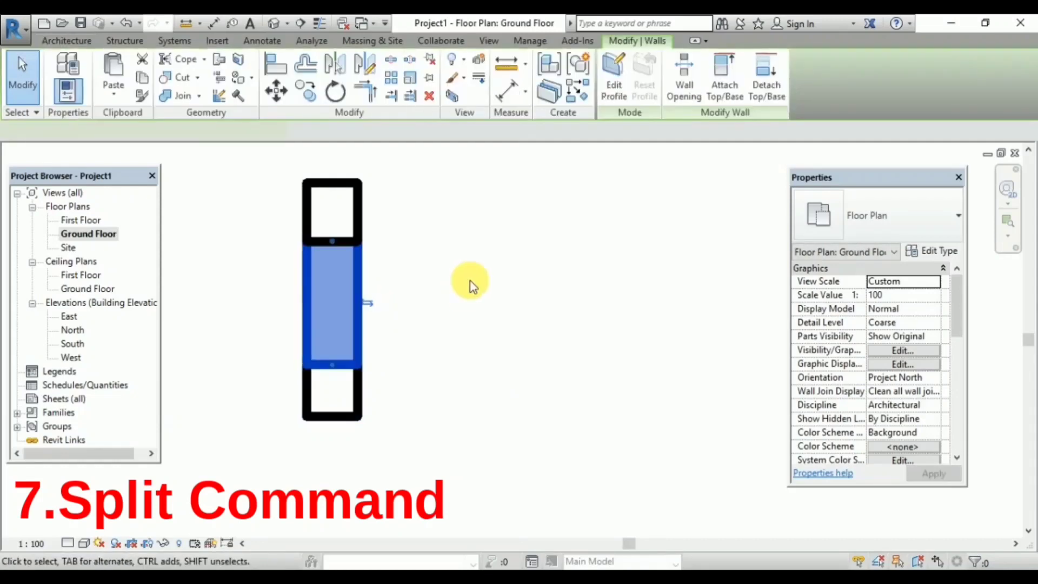
pyautogui.press('Escape')
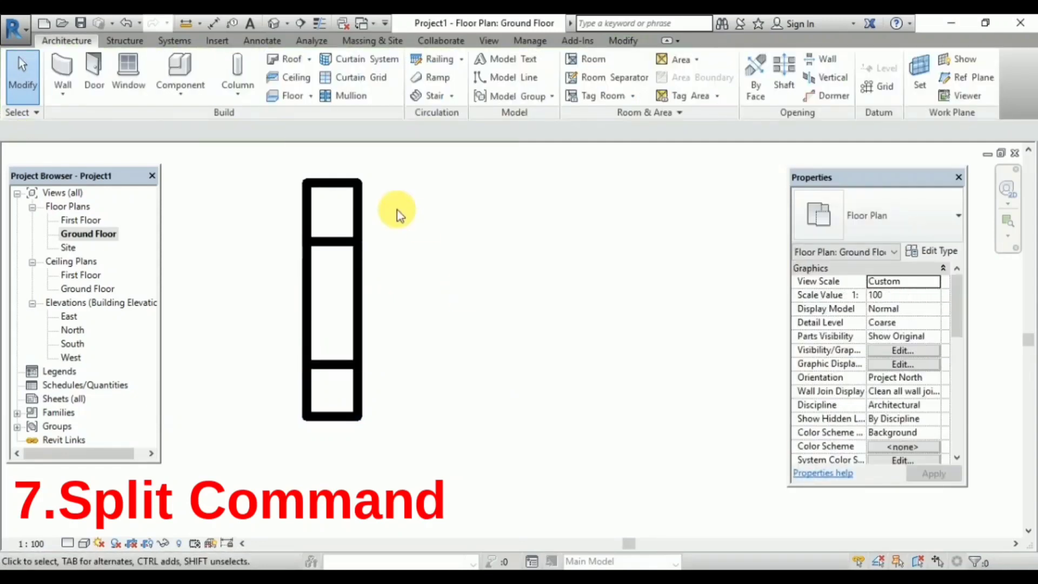
pyautogui.click(359, 204)
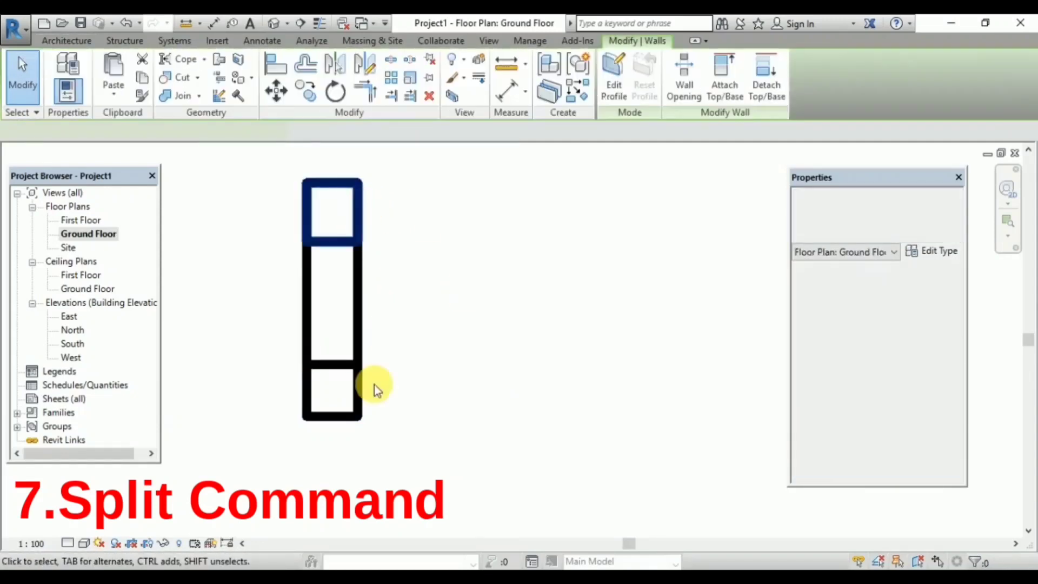
pyautogui.click(356, 397)
pyautogui.click(359, 301)
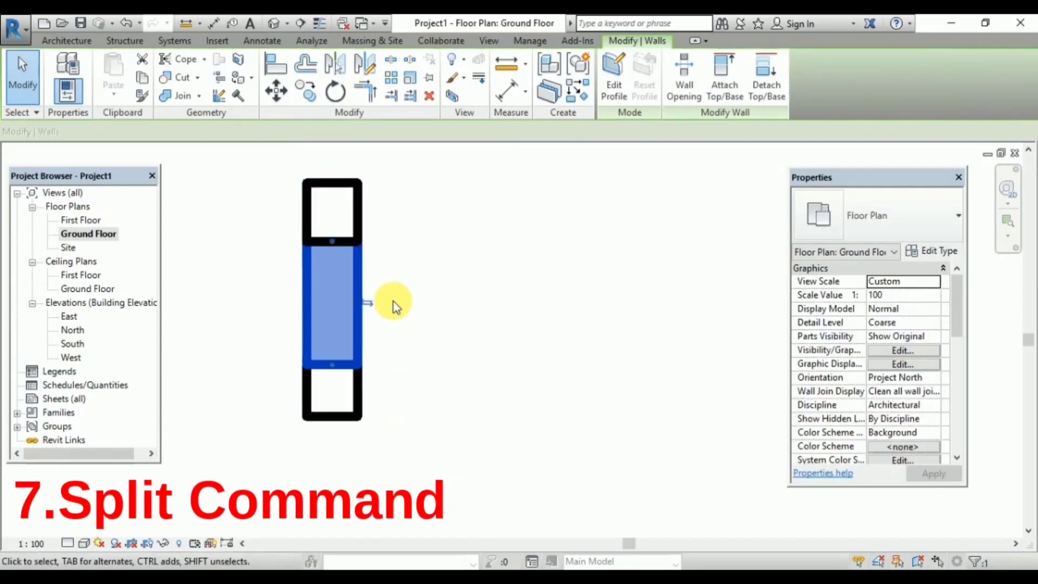
pyautogui.press('Escape')
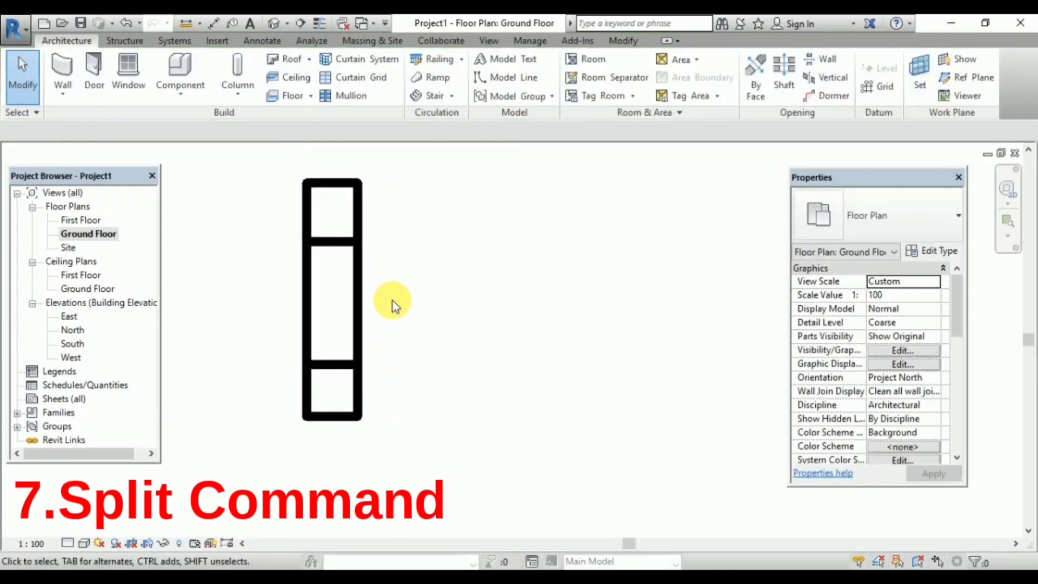
# Delete the middle wall segment, and undo the deletion together with both splits.
pyautogui.click(382, 302)
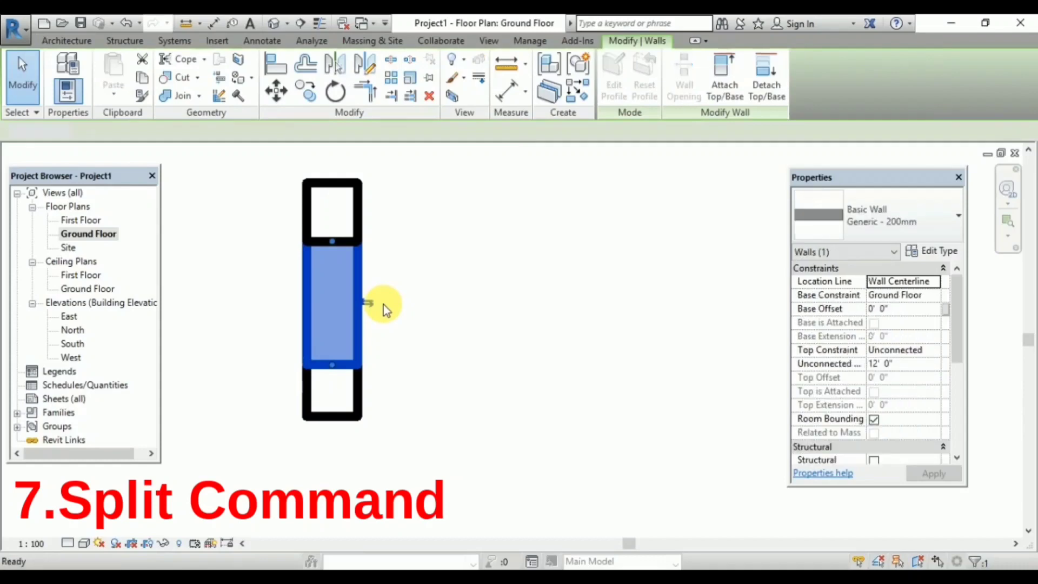
pyautogui.press('Delete')
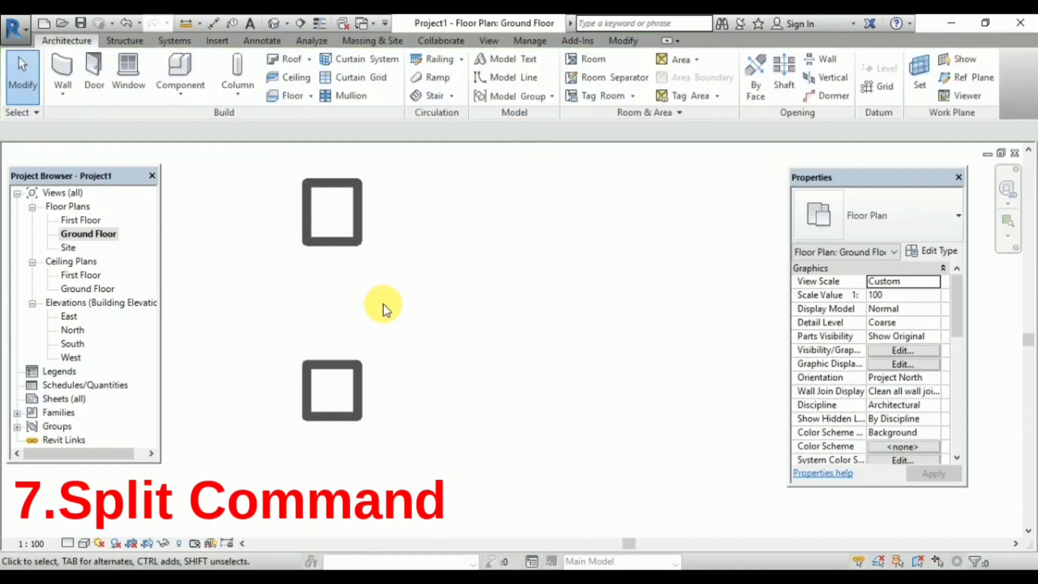
pyautogui.hotkey('ctrl', 'z')
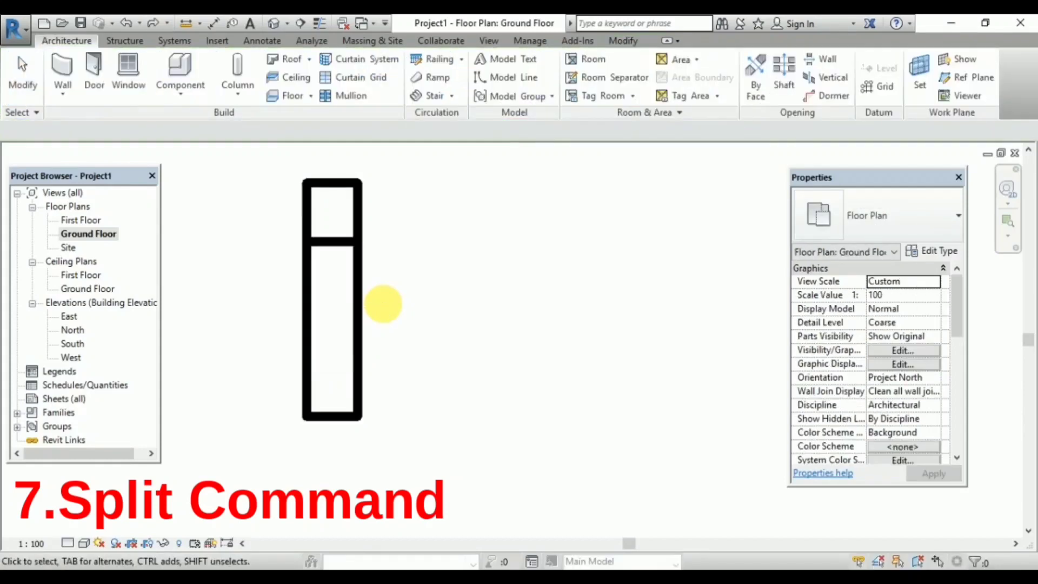
pyautogui.hotkey('ctrl', 'y')
# Split the restored wall near both ends, with the lower split about 0' 10" above its lower end, and end the command.
pyautogui.press('s')
pyautogui.press('l')
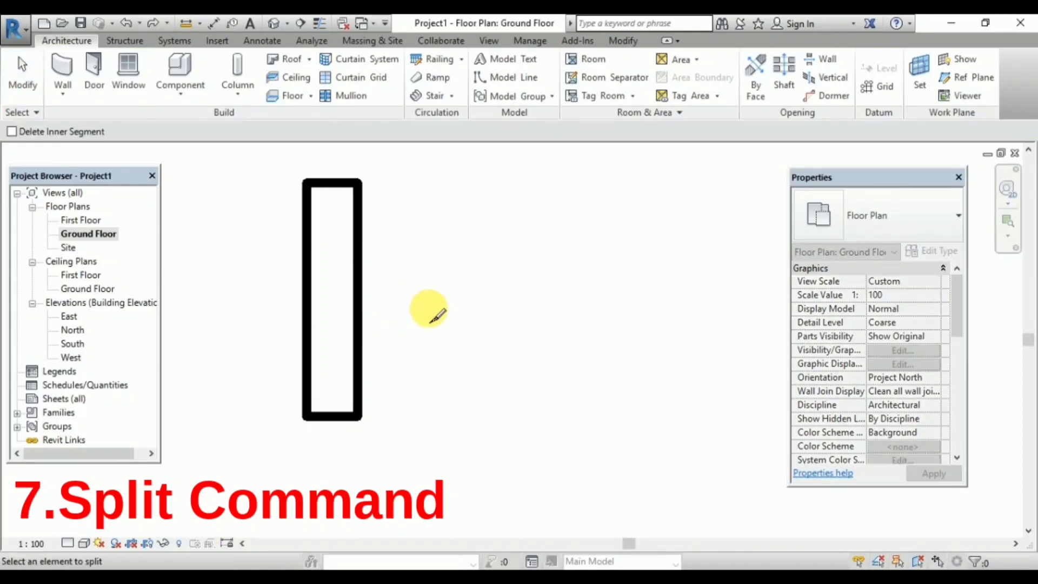
pyautogui.click(359, 348)
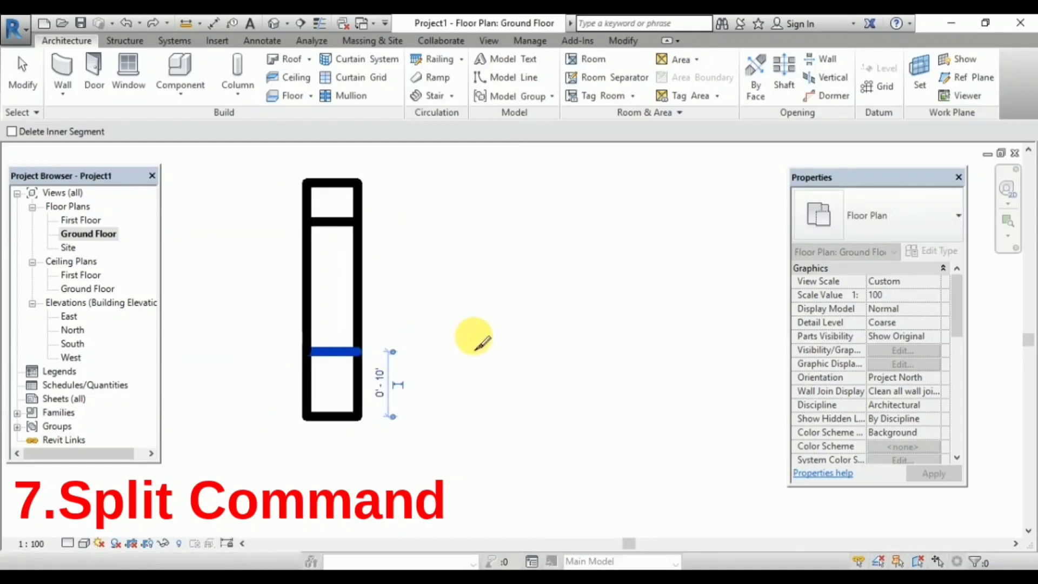
pyautogui.press('Escape')
pyautogui.press('Escape')
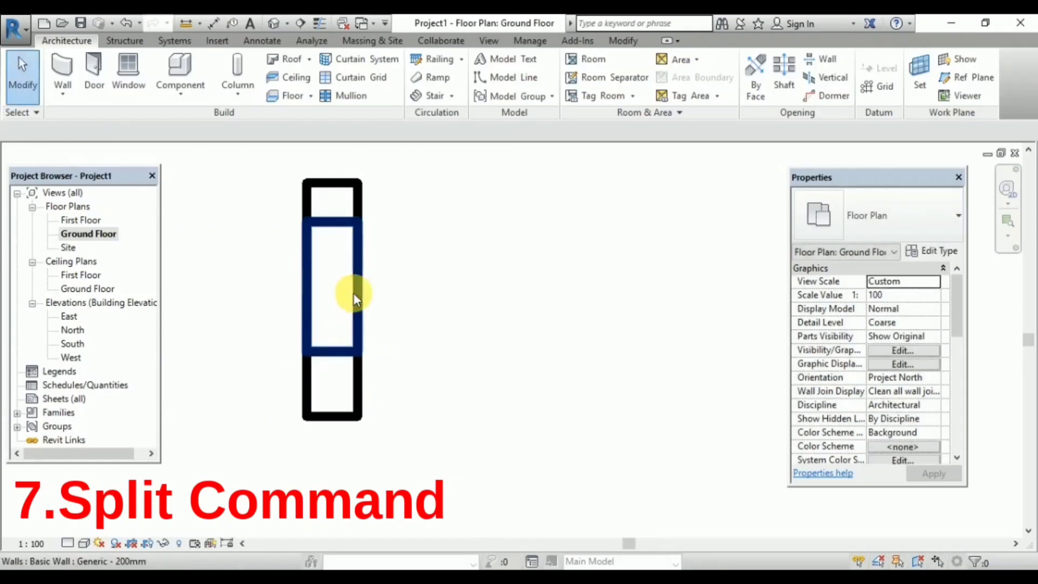
# Delete the segment between the two splits, and undo back to the single unsplit wall.
pyautogui.click(356, 292)
pyautogui.press('Delete')
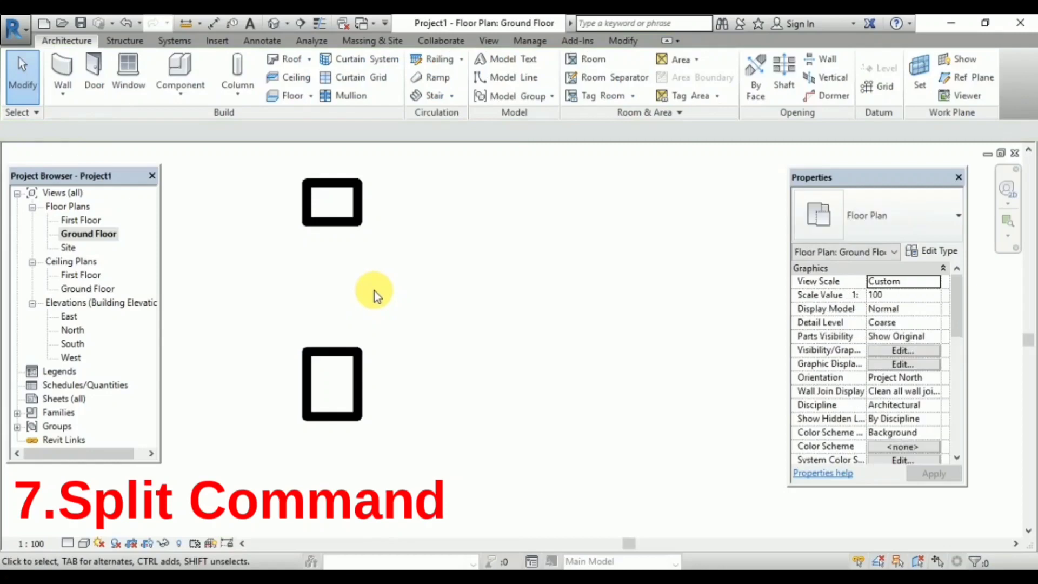
pyautogui.hotkey('ctrl', 'z')
pyautogui.hotkey('ctrl', 'z')
pyautogui.hotkey('ctrl', 'z')
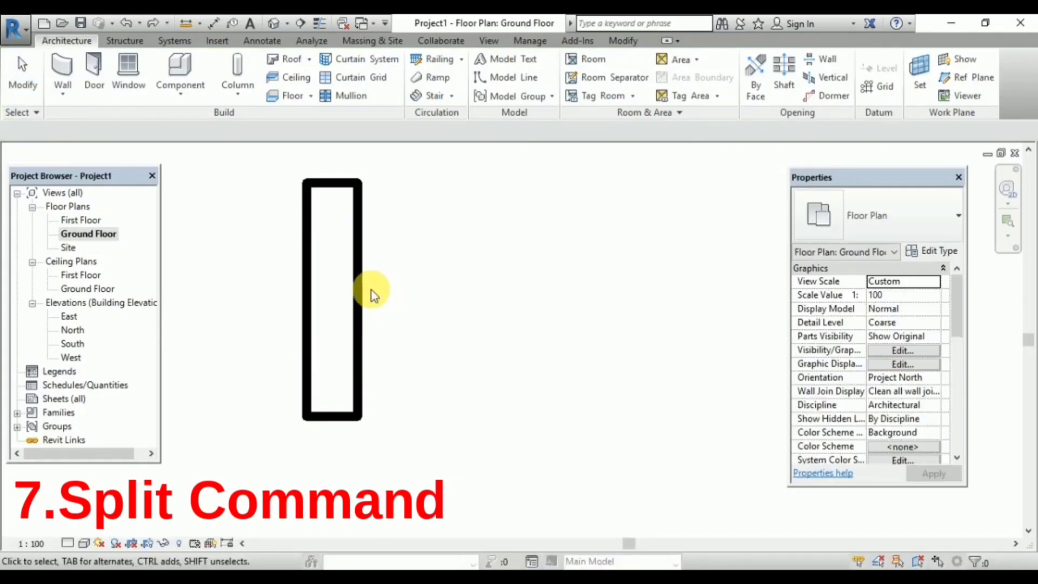
# Split the vertical wall into three segments with Split Element, leaving Delete Inner Segment off.
pyautogui.moveTo(319, 262); pyautogui.dragTo(325, 286, button='middle')
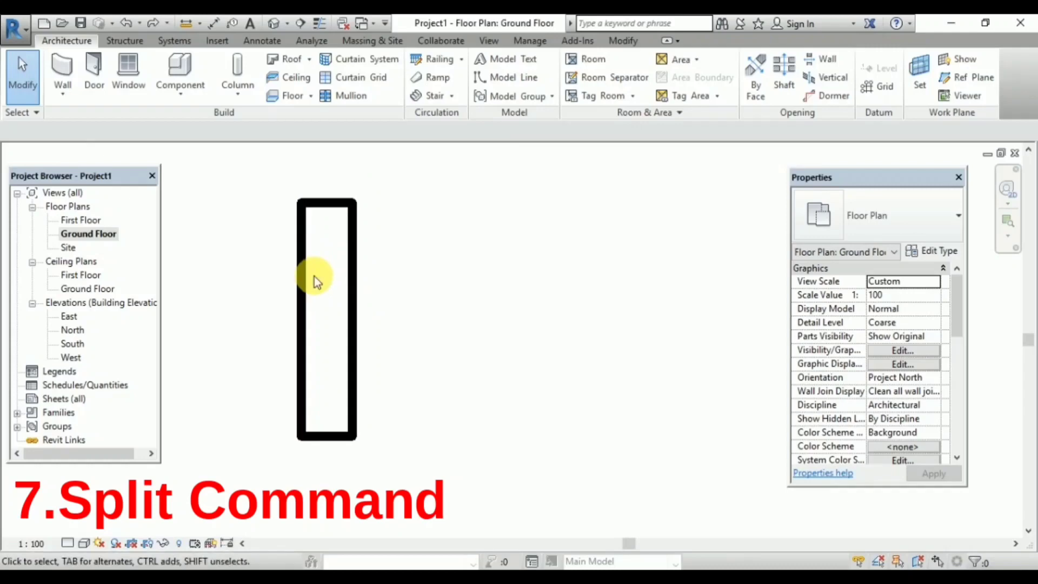
pyautogui.moveTo(326, 314); pyautogui.dragTo(337, 329, button='middle')
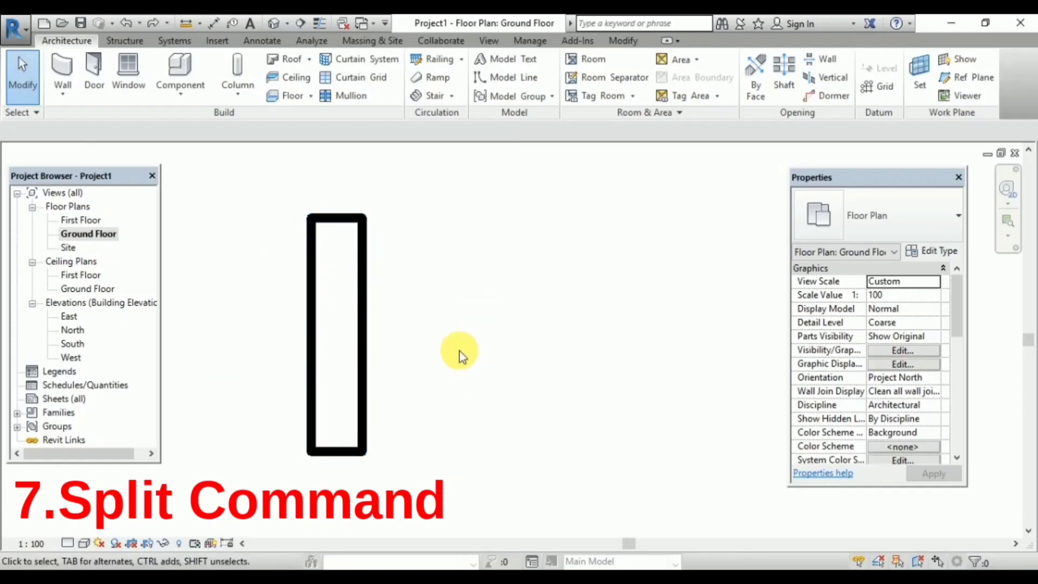
pyautogui.scroll(3, 385, 338)
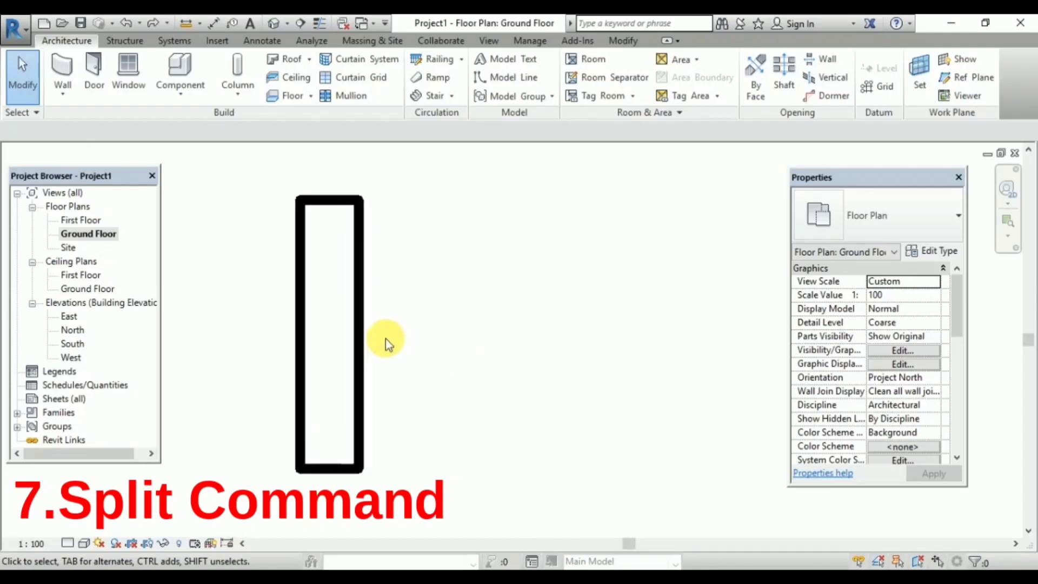
pyautogui.scroll(-2, 385, 339)
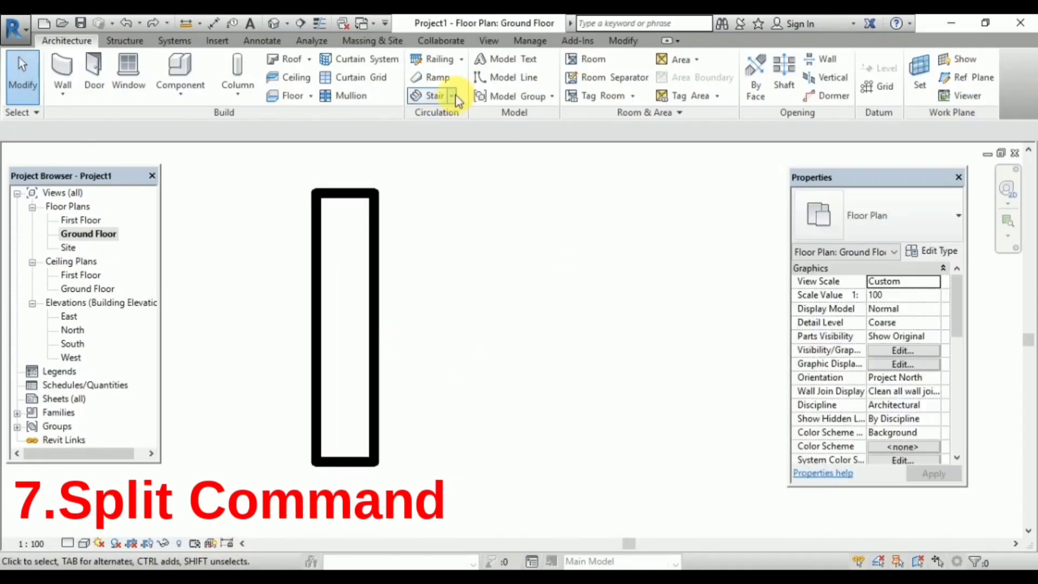
pyautogui.click(616, 42)
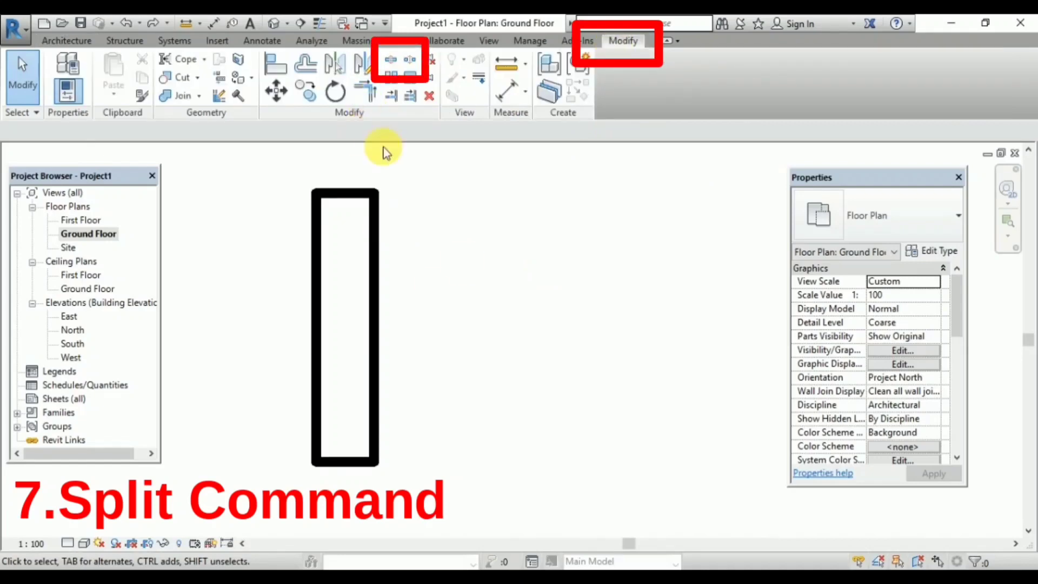
pyautogui.click(398, 60)
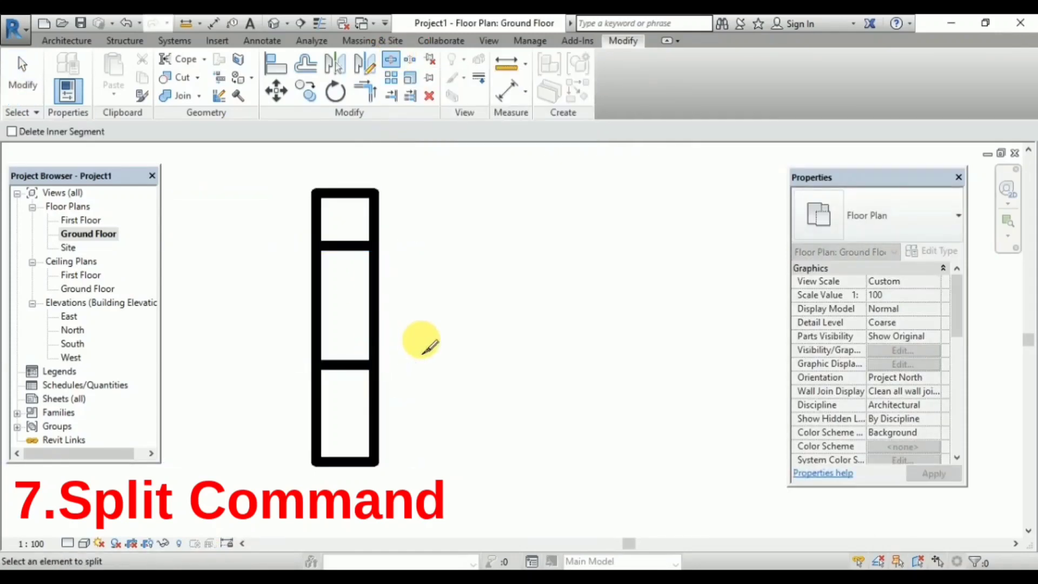
# Delete the middle wall segment, then undo the deletion and both splits to restore the single wall.
pyautogui.press('Escape')
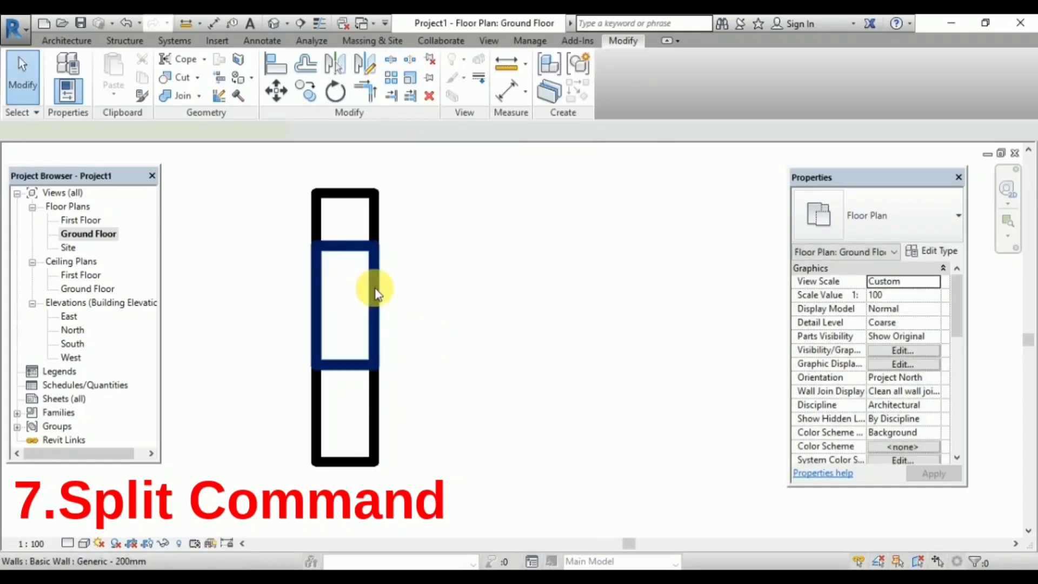
pyautogui.click(376, 292)
pyautogui.press('Delete')
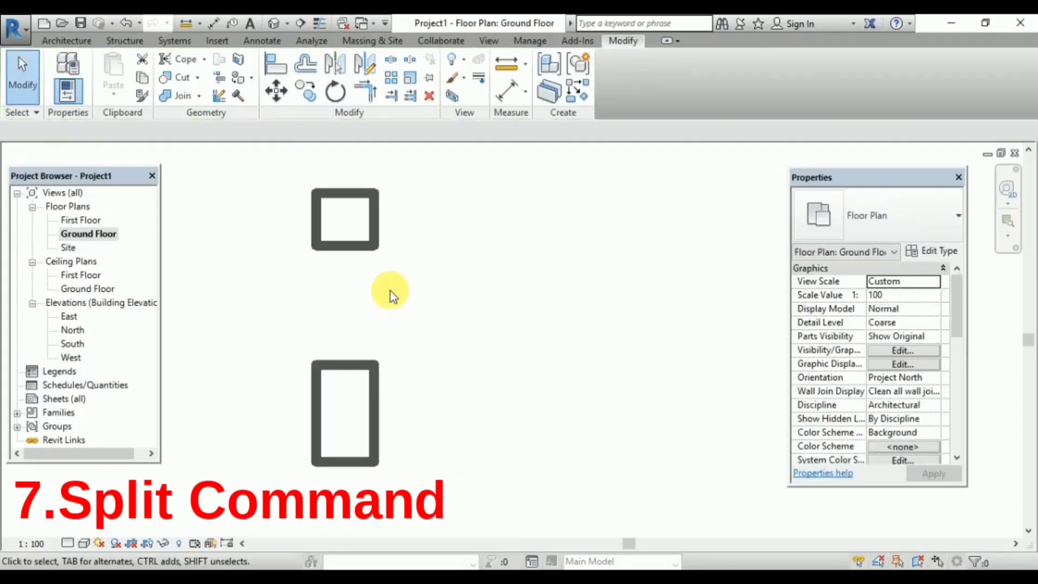
pyautogui.hotkey('ctrl', 'z')
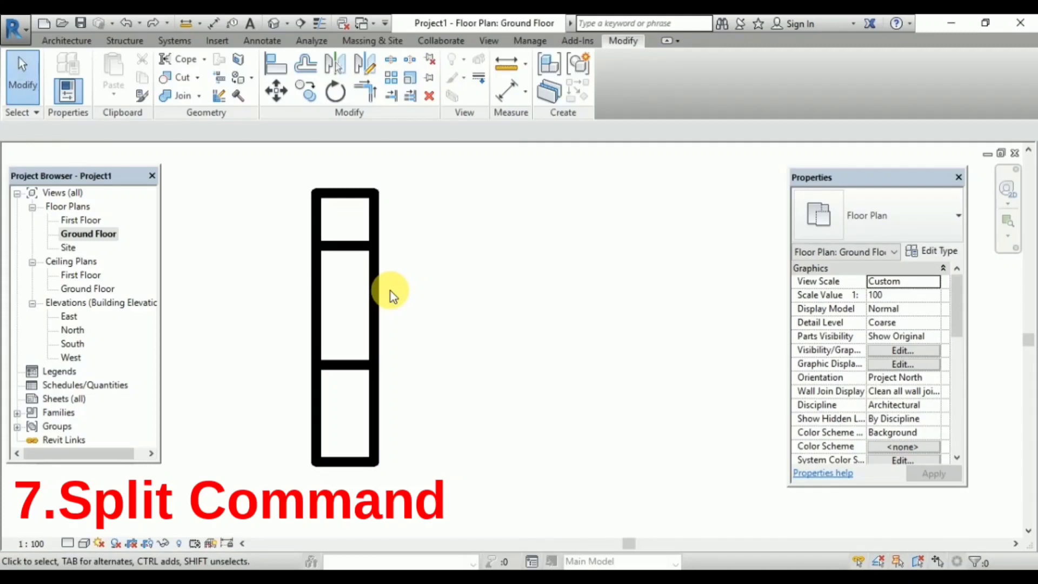
pyautogui.hotkey('ctrl', 'z')
pyautogui.hotkey('ctrl', 'z')
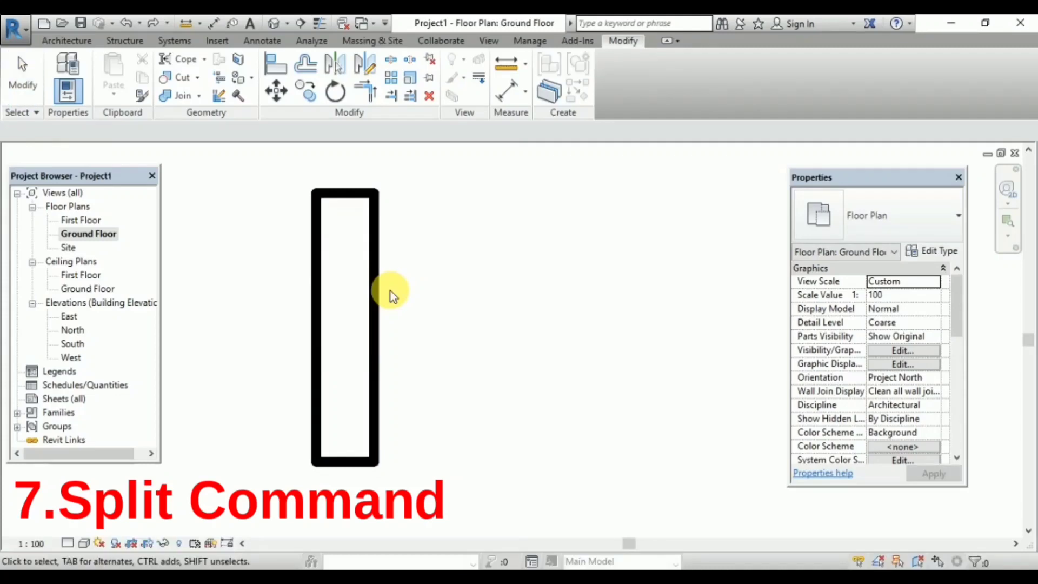
# Split the vertical wall at two points using Split with Gap and a 0' 4" joint gap, leaving a middle piece about 1' 3" long.
pyautogui.click(414, 59)
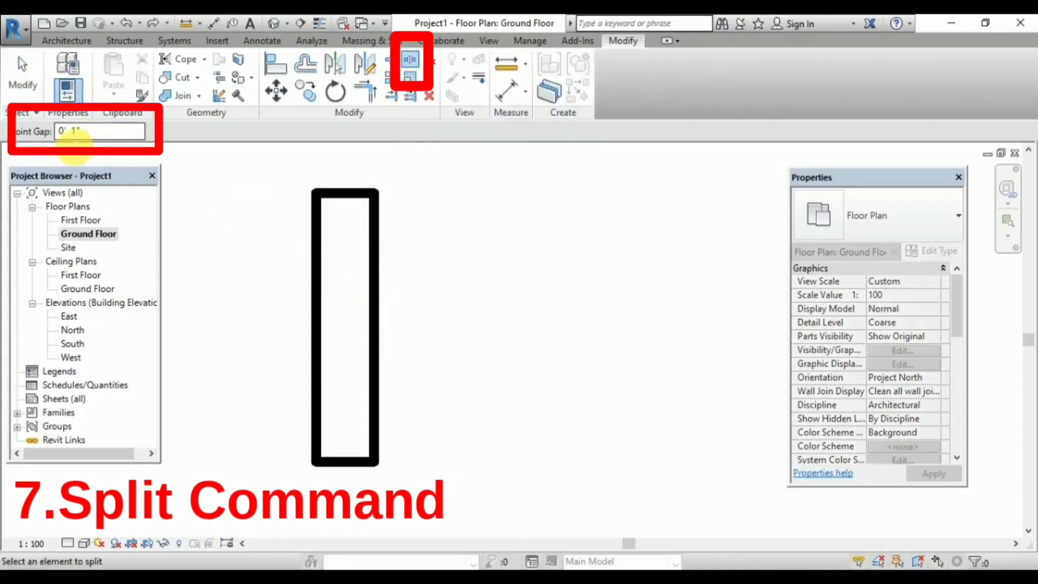
pyautogui.click(74, 134)
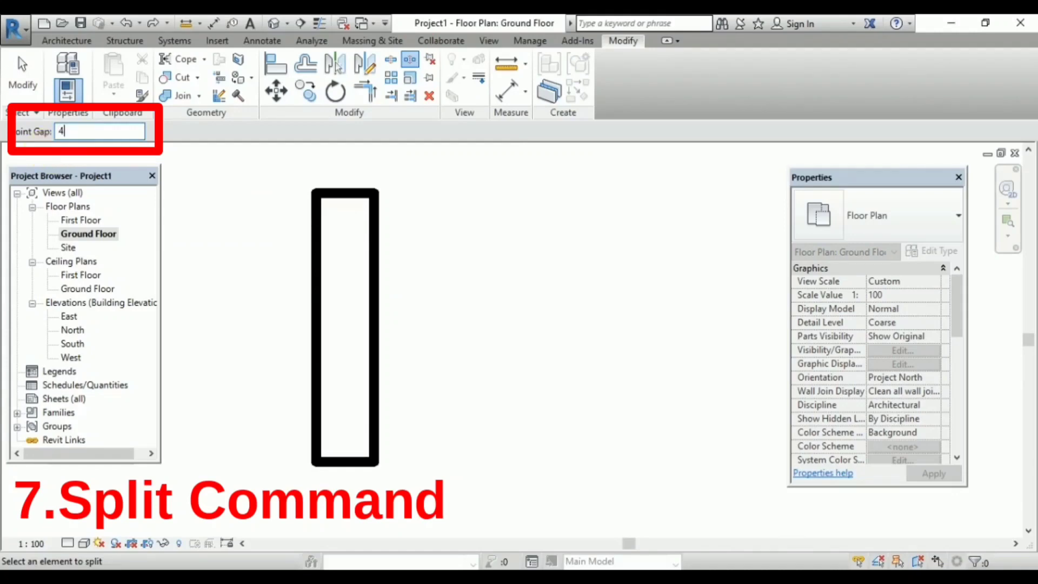
pyautogui.press('Return')
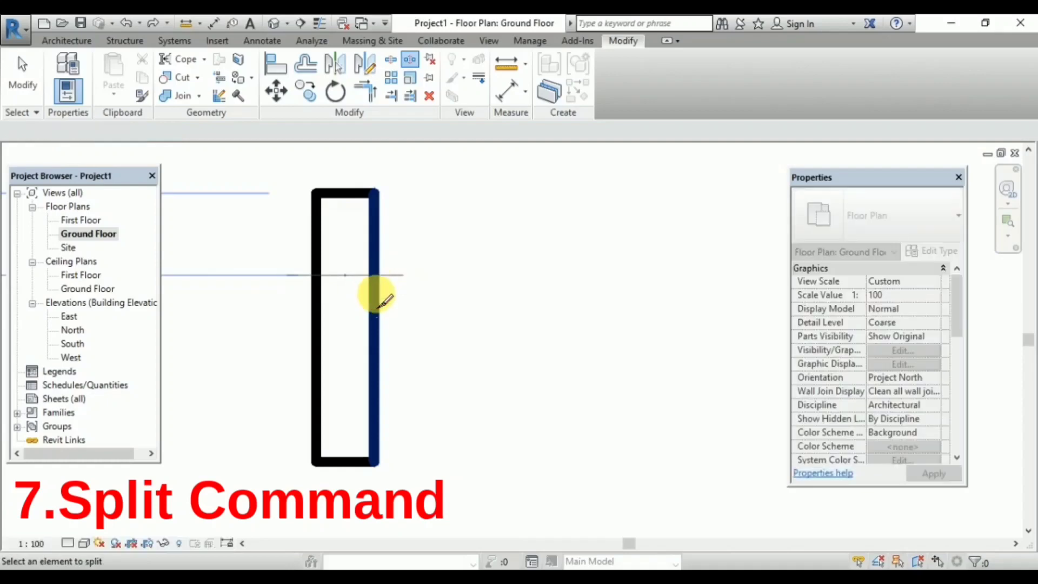
pyautogui.click(377, 276)
pyautogui.click(376, 416)
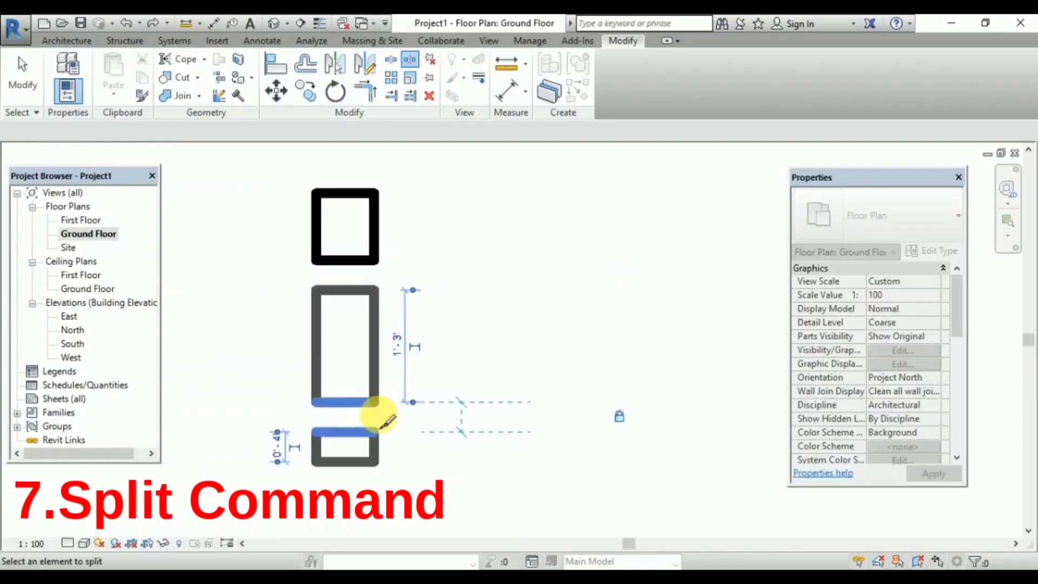
pyautogui.press('Escape')
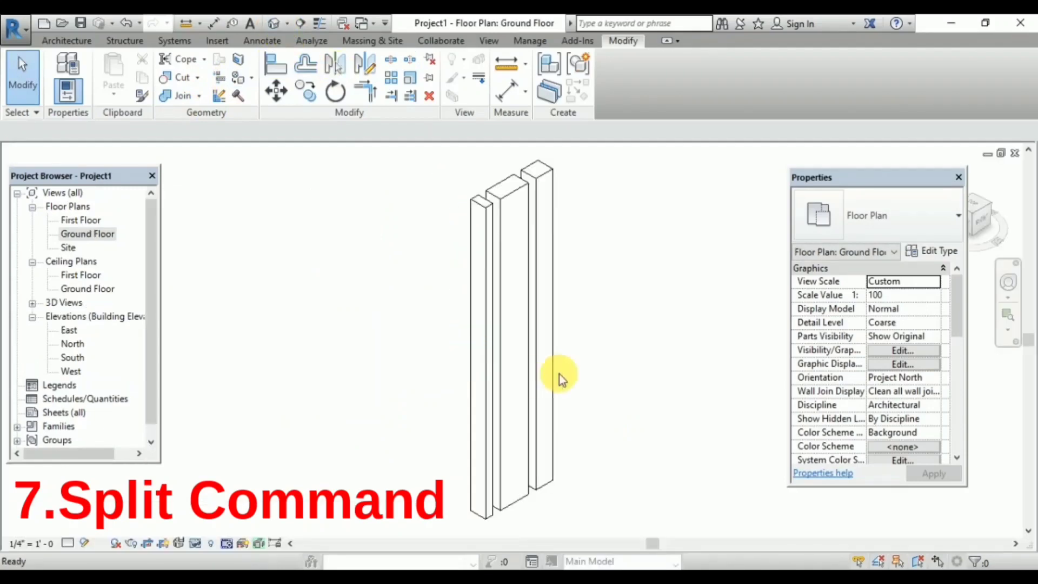
# Set the 3D view's visual style to Realistic and orbit around the gapped wall pieces.
pyautogui.click(85, 543)
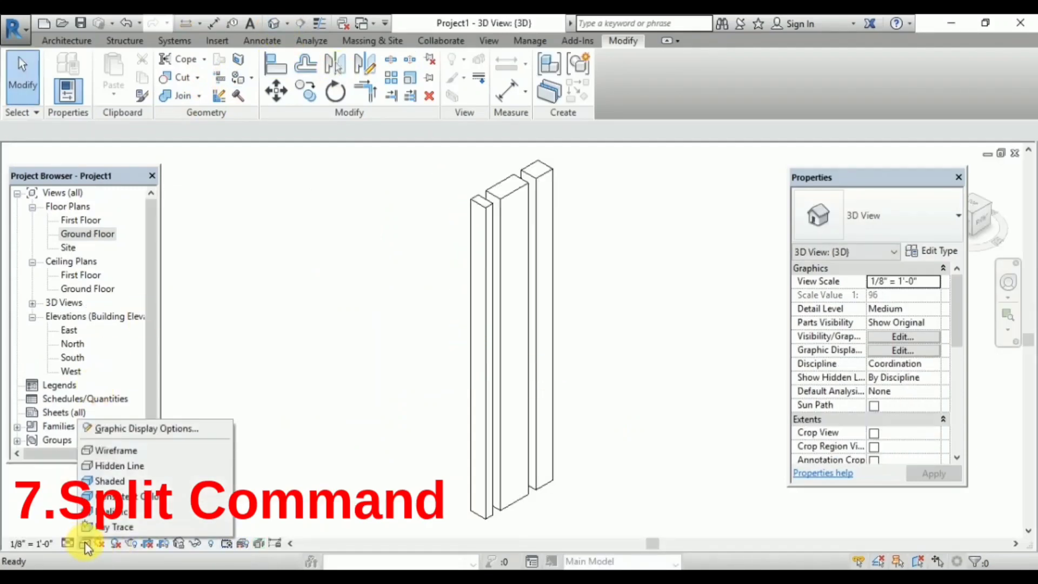
pyautogui.click(108, 511)
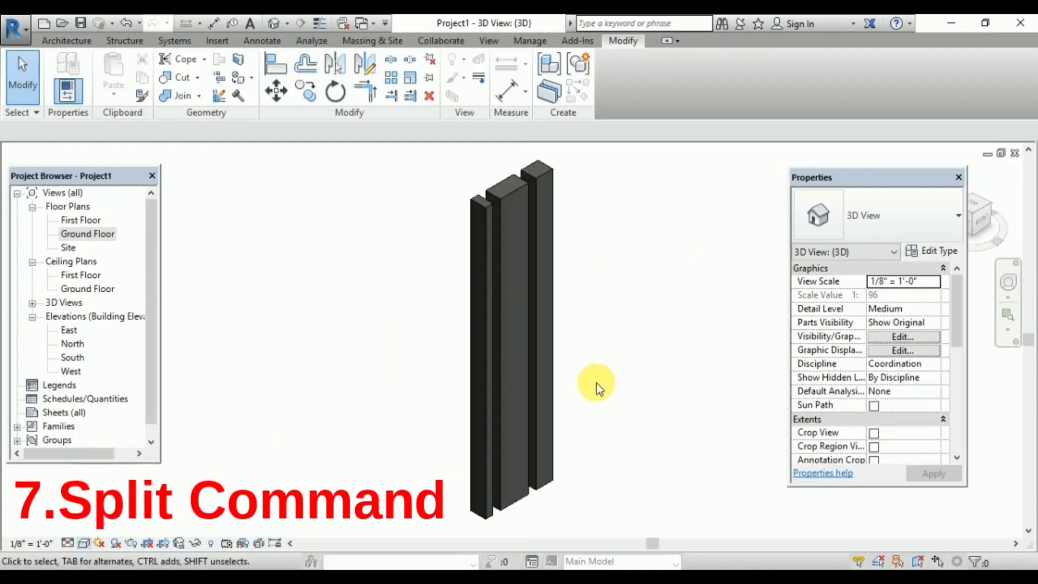
pyautogui.keyDown('shift'); pyautogui.moveTo(577, 427); pyautogui.dragTo(813, 349, button='middle'); pyautogui.keyUp('shift')
pyautogui.keyDown('shift'); pyautogui.moveTo(335, 346); pyautogui.dragTo(301, 385, button='middle'); pyautogui.keyUp('shift')
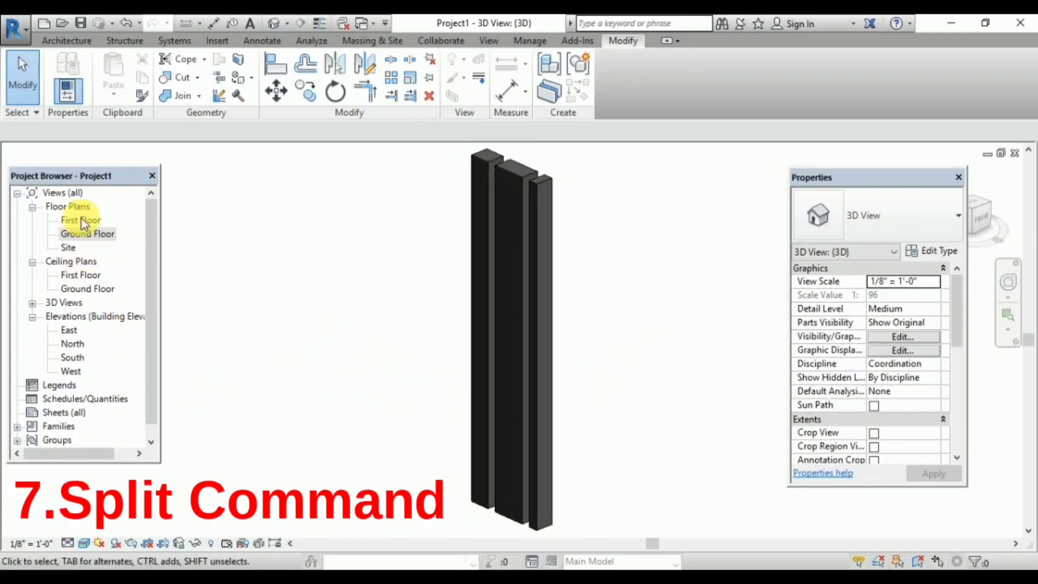
# Draw a taller vertical Generic - 200mm wall to the right of the split pieces in the Ground Floor plan.
pyautogui.doubleClick(82, 234)
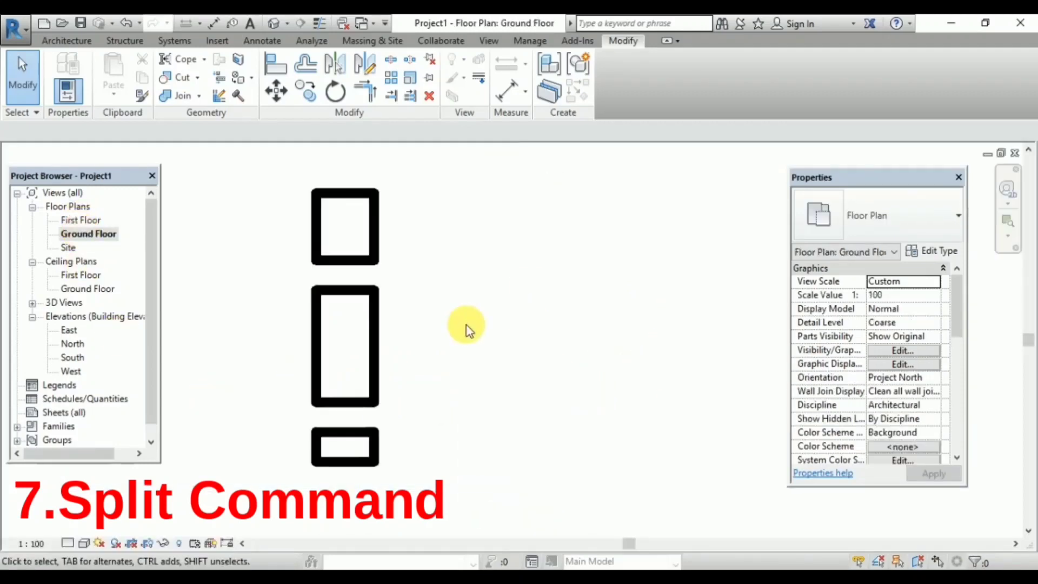
pyautogui.scroll(-3, 436, 338)
pyautogui.moveTo(426, 339); pyautogui.dragTo(335, 348, button='middle')
pyautogui.scroll(2, 335, 348)
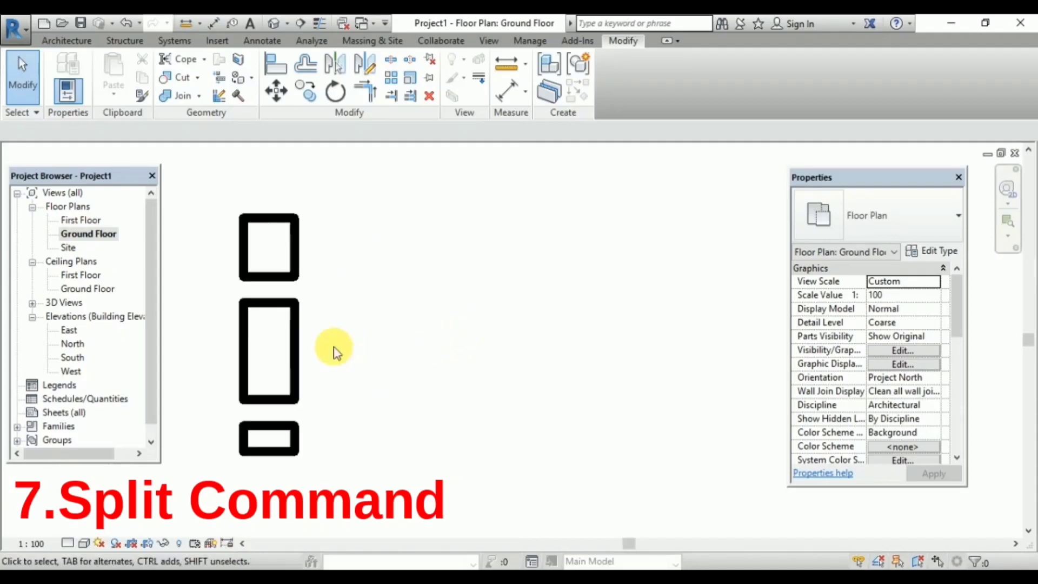
pyautogui.click(71, 43)
pyautogui.click(73, 65)
pyautogui.click(372, 474)
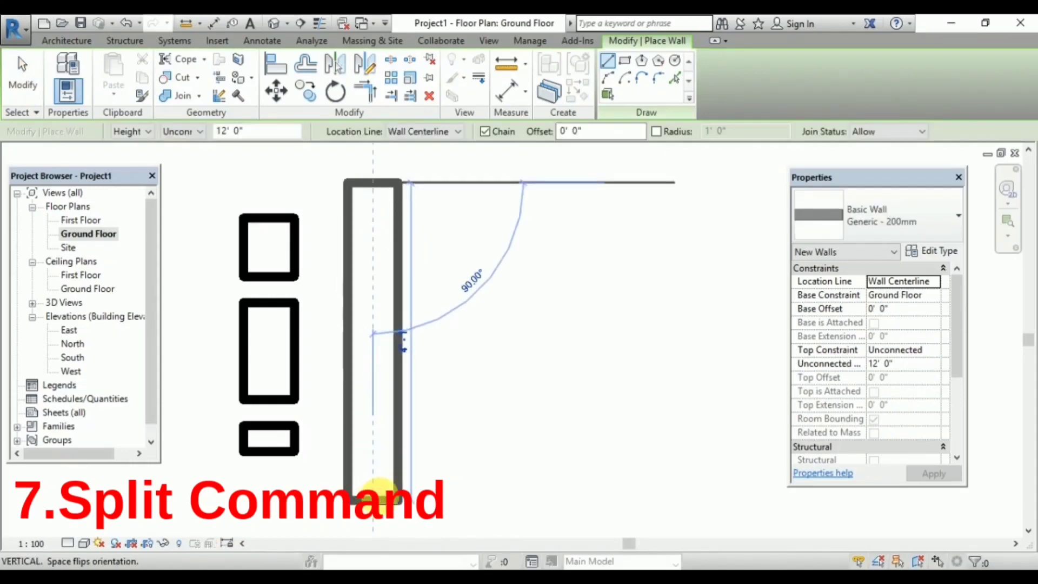
pyautogui.click(380, 491)
pyautogui.press('Escape')
pyautogui.press('Escape')
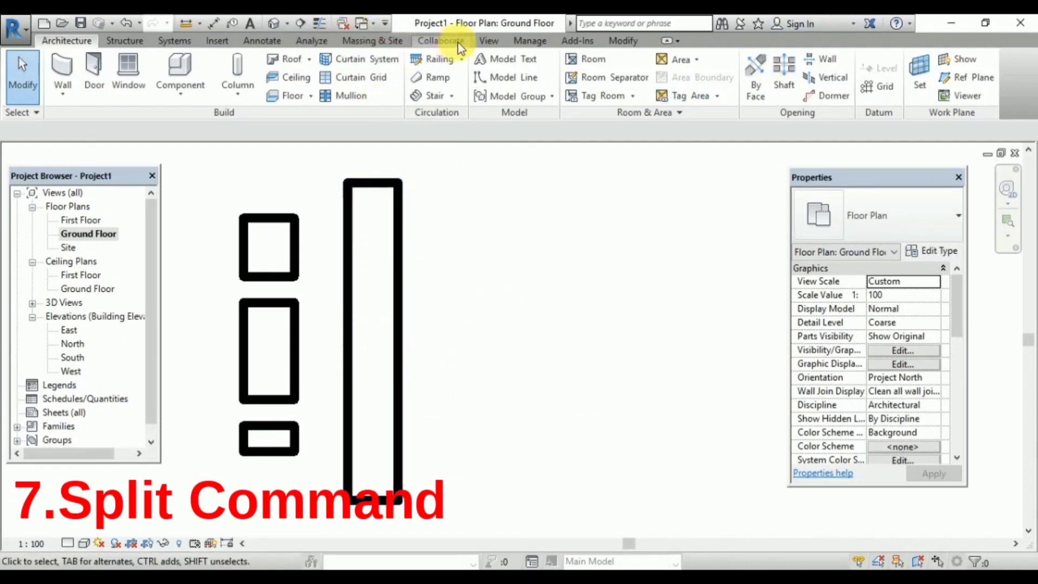
# Split the new wall at two points with a 1' 0" joint gap, leaving end pieces about 0' 4" long.
pyautogui.click(622, 40)
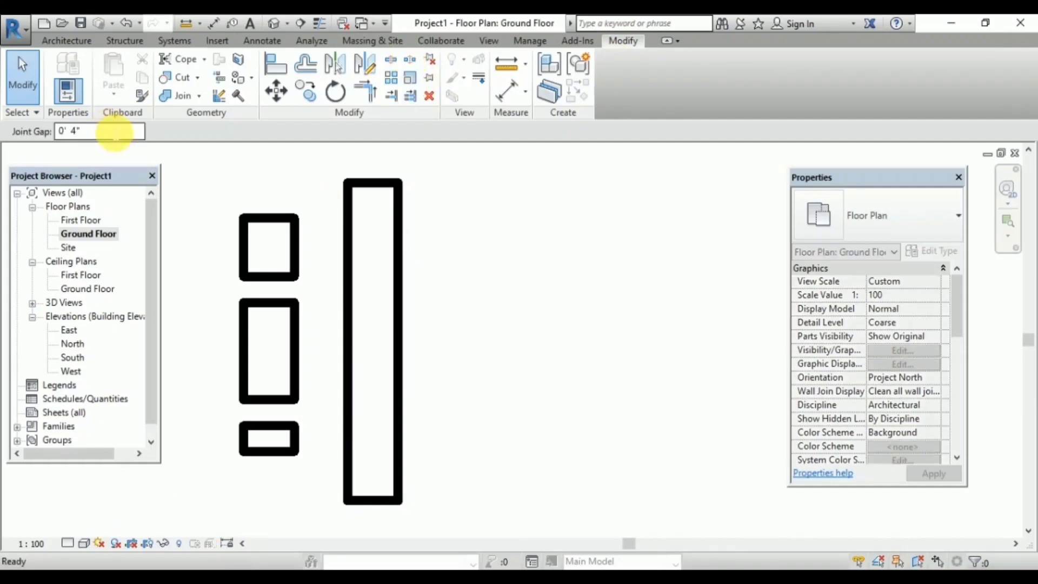
pyautogui.moveTo(116, 134); pyautogui.dragTo(46, 154)
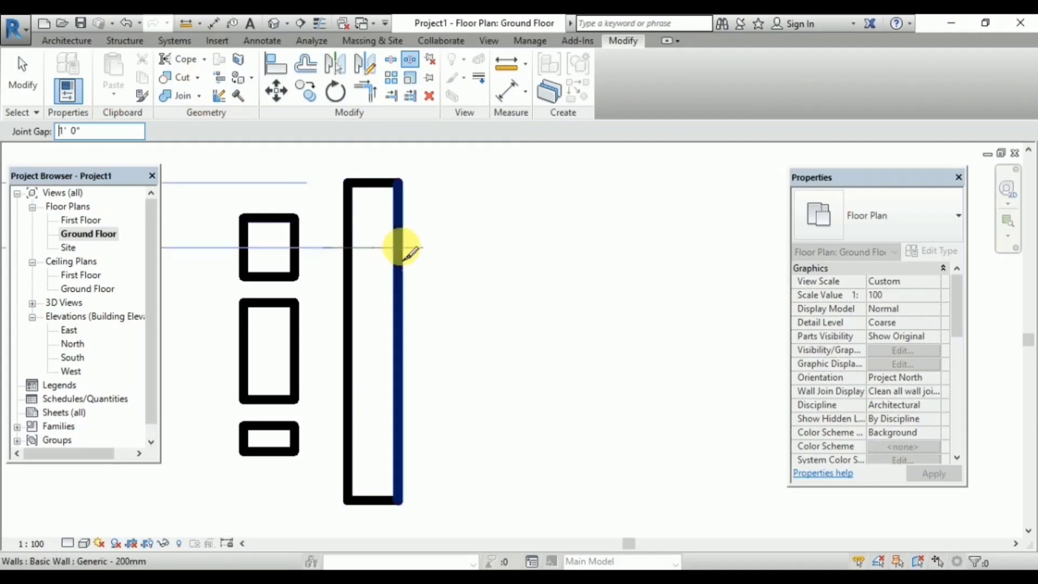
pyautogui.click(398, 246)
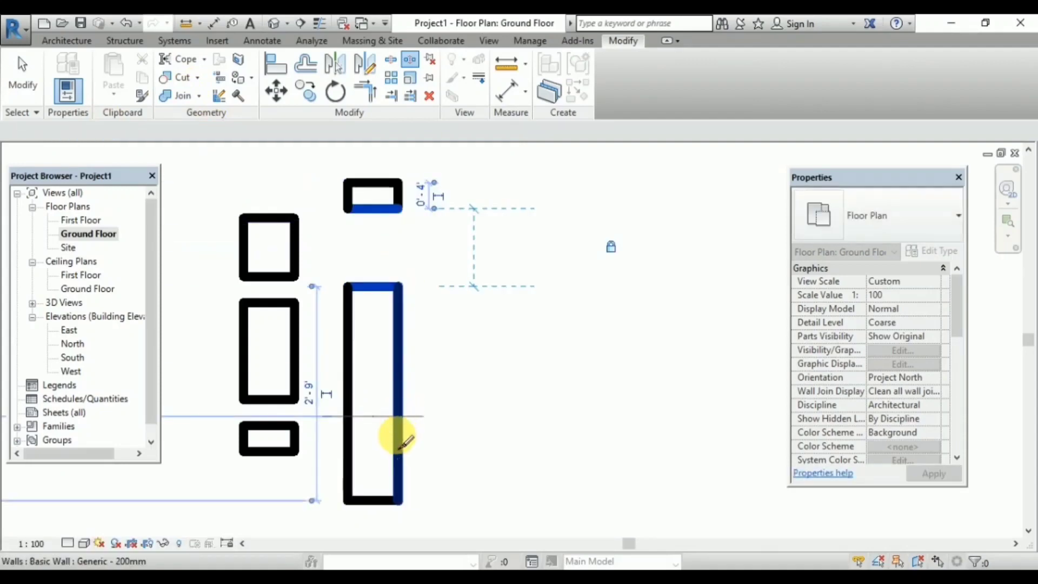
pyautogui.click(399, 435)
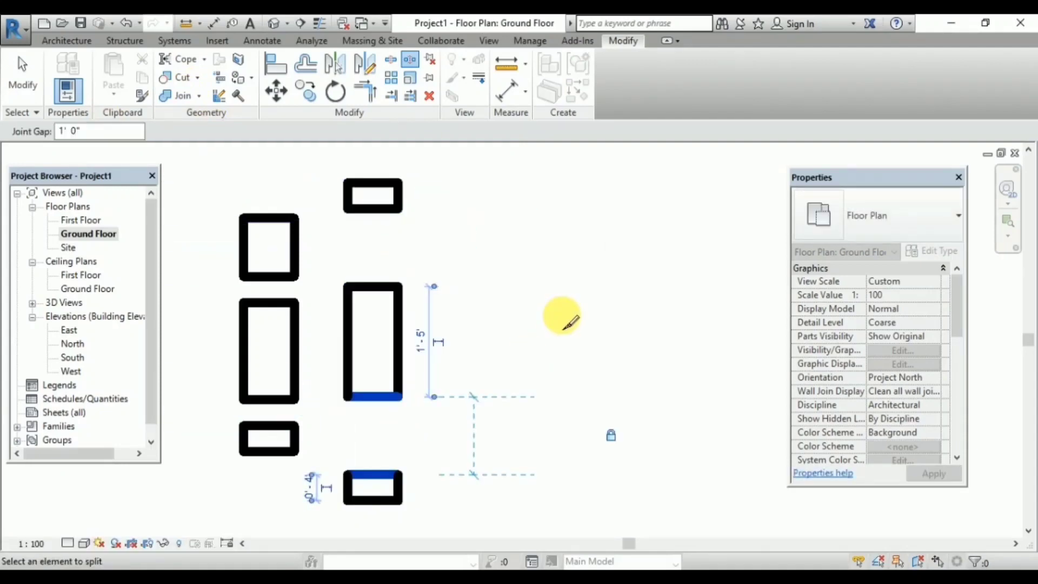
pyautogui.press('Escape')
pyautogui.press('Escape')
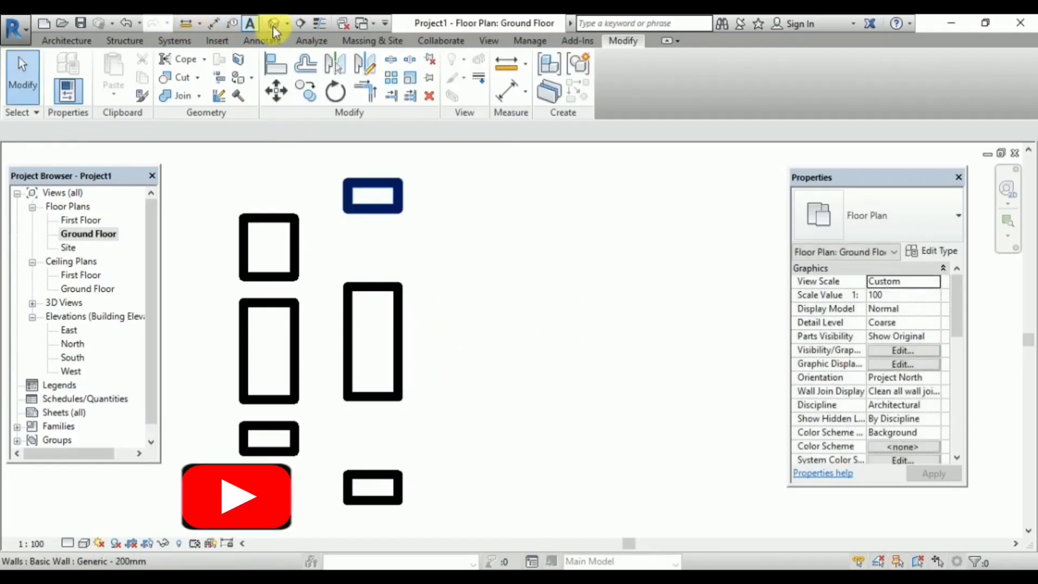
# Orbit around both split walls in 3D, and delete all six wall pieces from the Ground Floor plan.
pyautogui.click(273, 25)
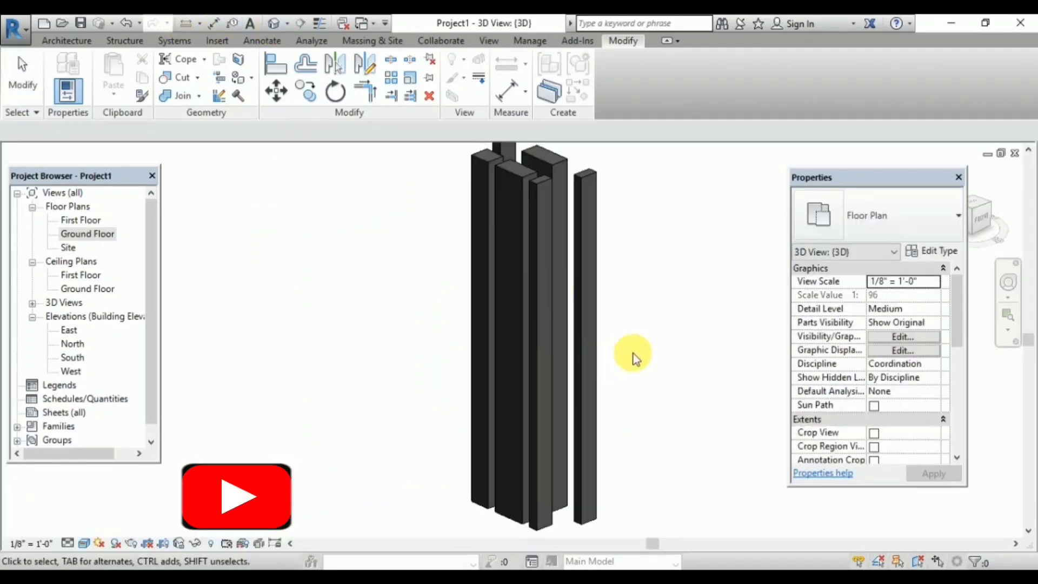
pyautogui.keyDown('shift'); pyautogui.moveTo(636, 363); pyautogui.dragTo(229, 345, button='middle'); pyautogui.keyUp('shift')
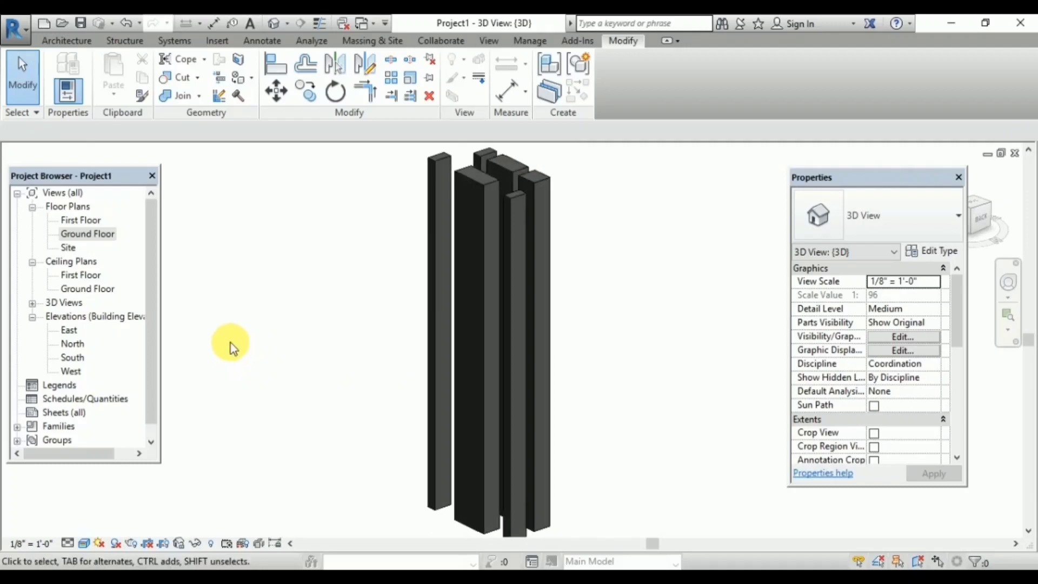
pyautogui.doubleClick(95, 234)
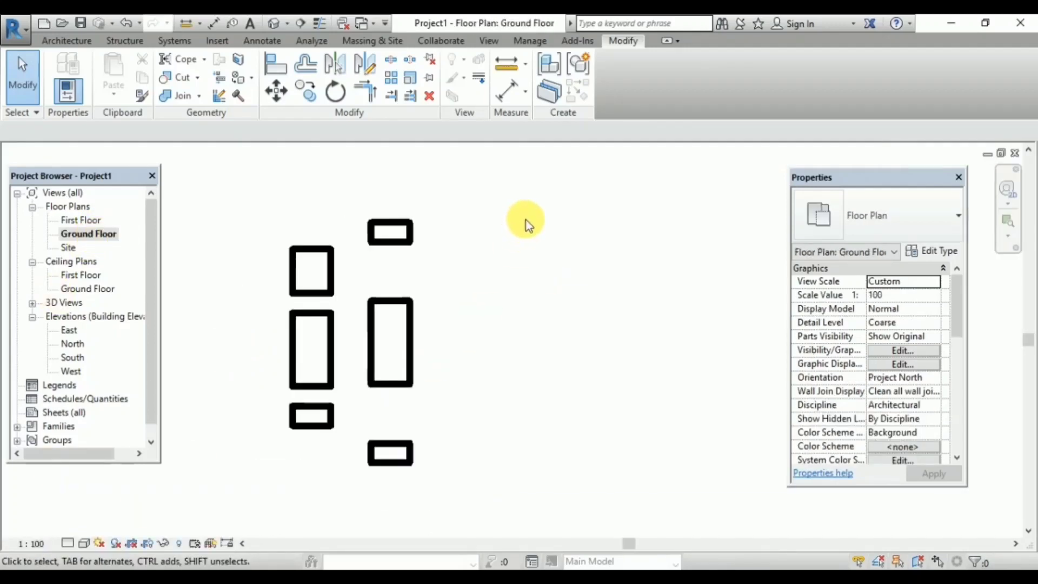
pyautogui.moveTo(528, 194); pyautogui.dragTo(261, 507)
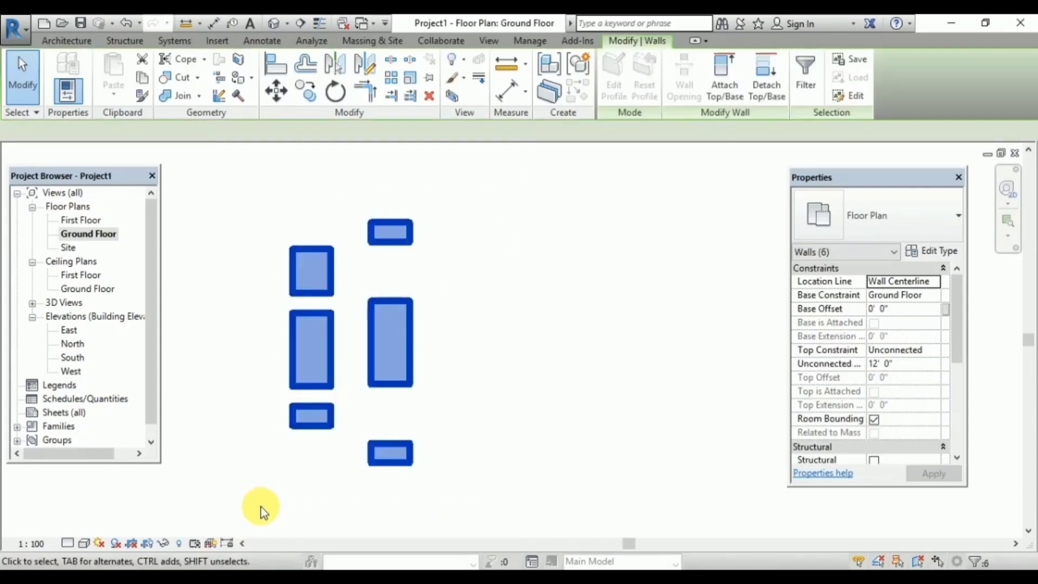
pyautogui.press('Delete')
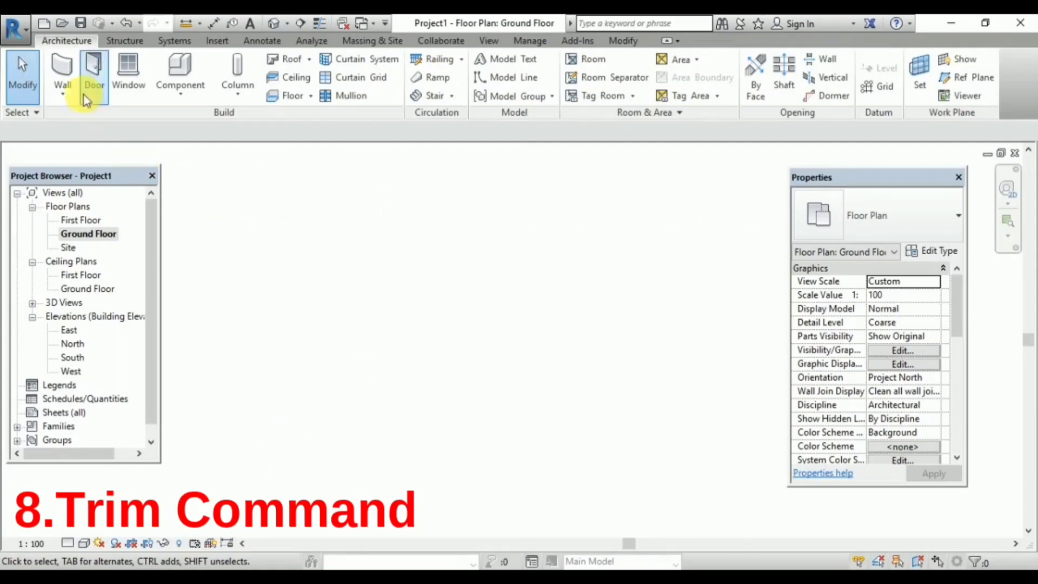
# Draw a vertical wall about 6' 8" long and a shorter horizontal wall crossing it at mid-height.
pyautogui.click(60, 66)
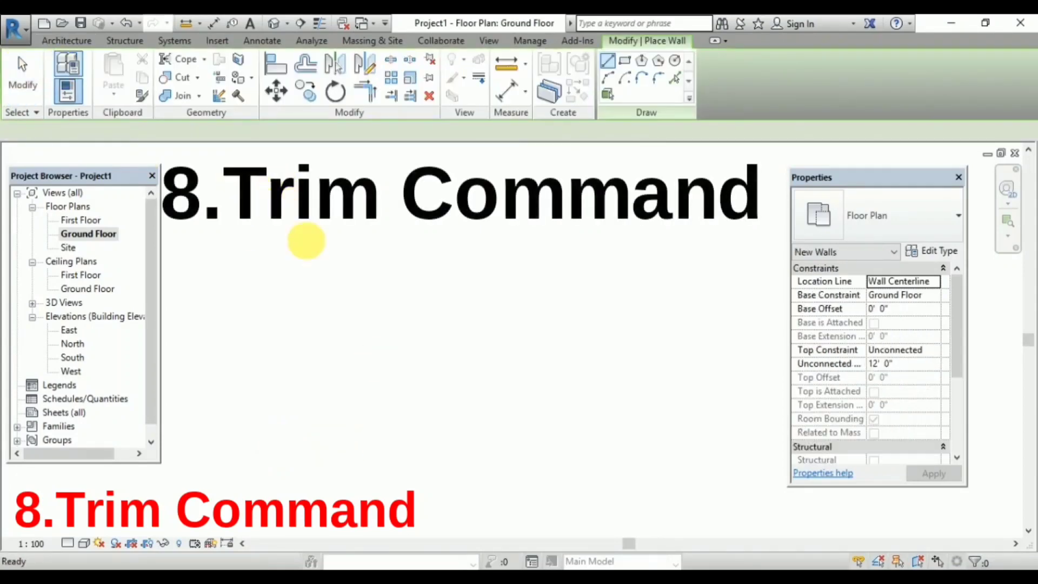
pyautogui.click(284, 239)
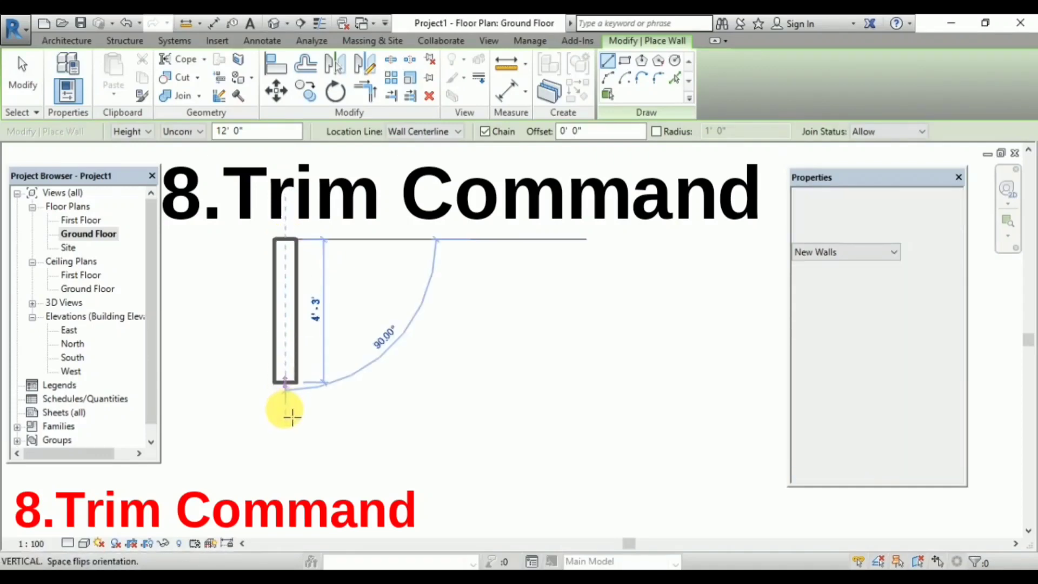
pyautogui.click(285, 464)
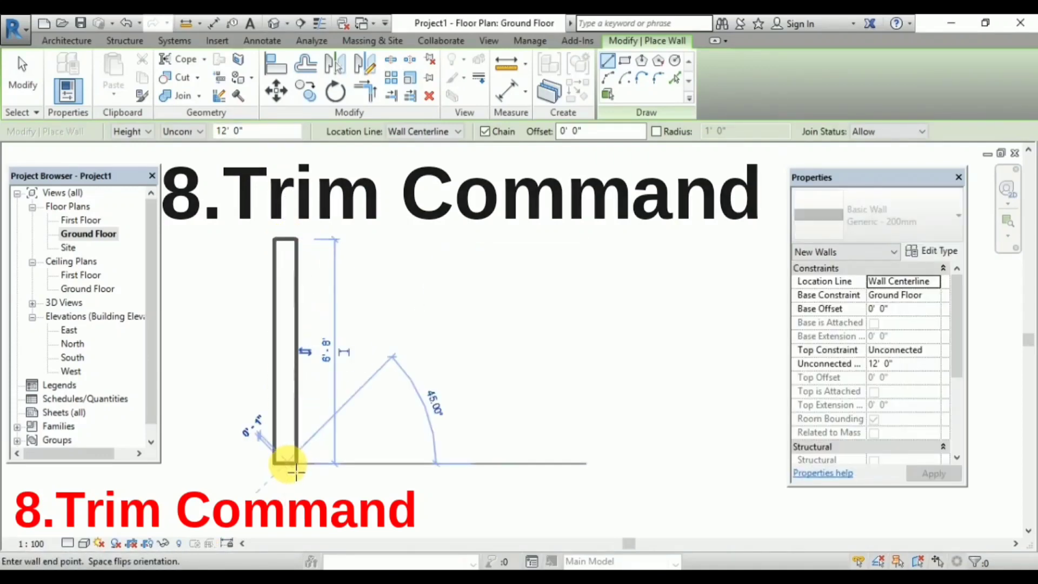
pyautogui.press('Escape')
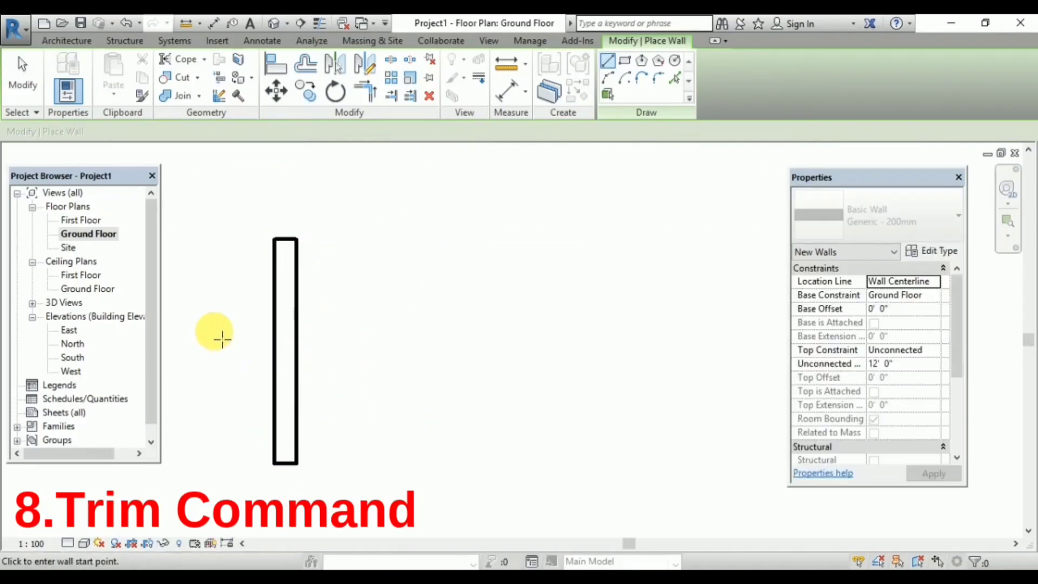
pyautogui.click(208, 354)
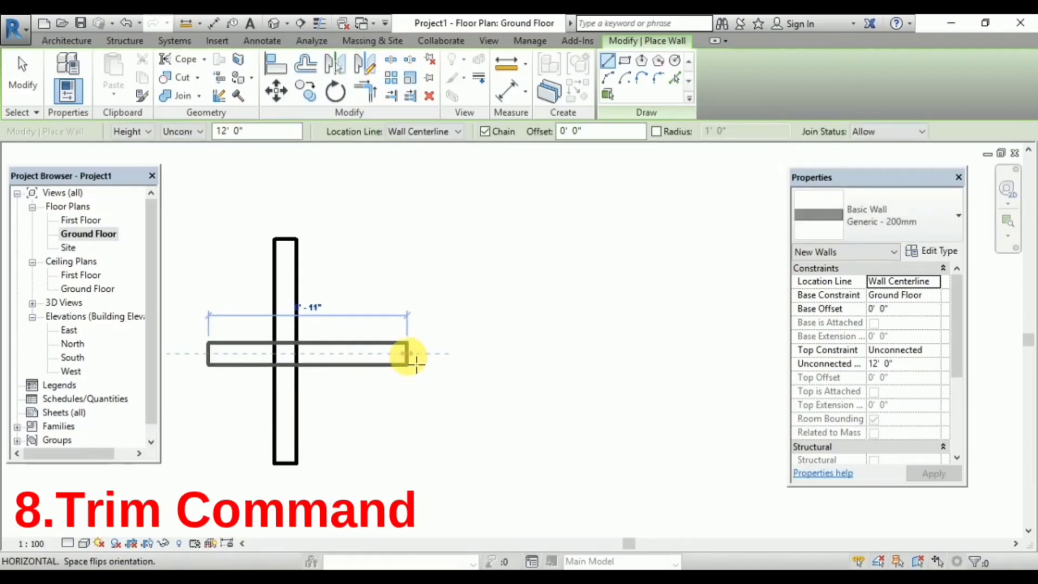
pyautogui.click(408, 354)
pyautogui.press('Escape')
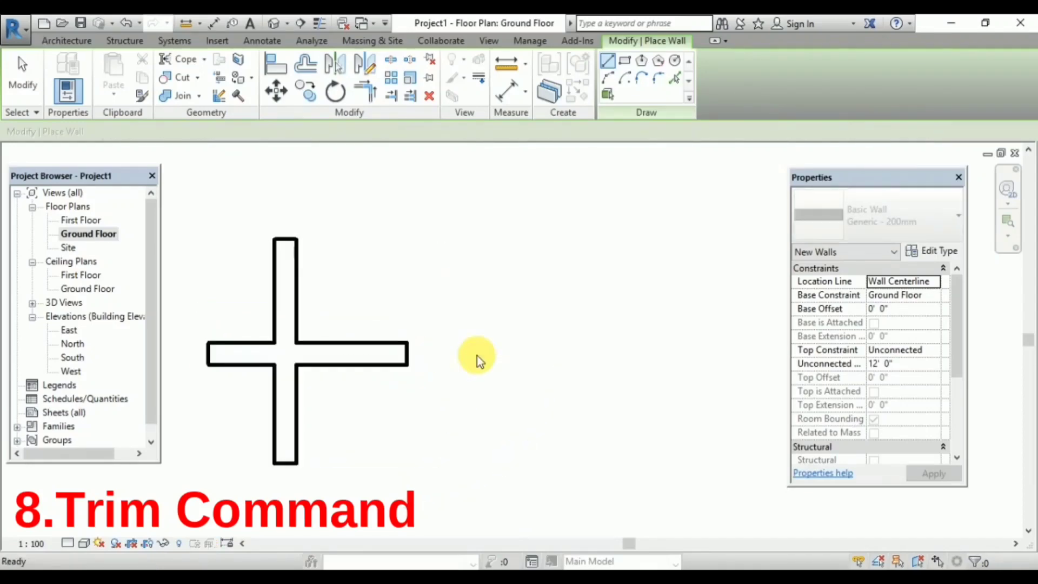
# Draw an L-shaped pair of walls right of the cross, with a vertical leg and a horizontal leg about 4' long from its lower end.
pyautogui.click(532, 258)
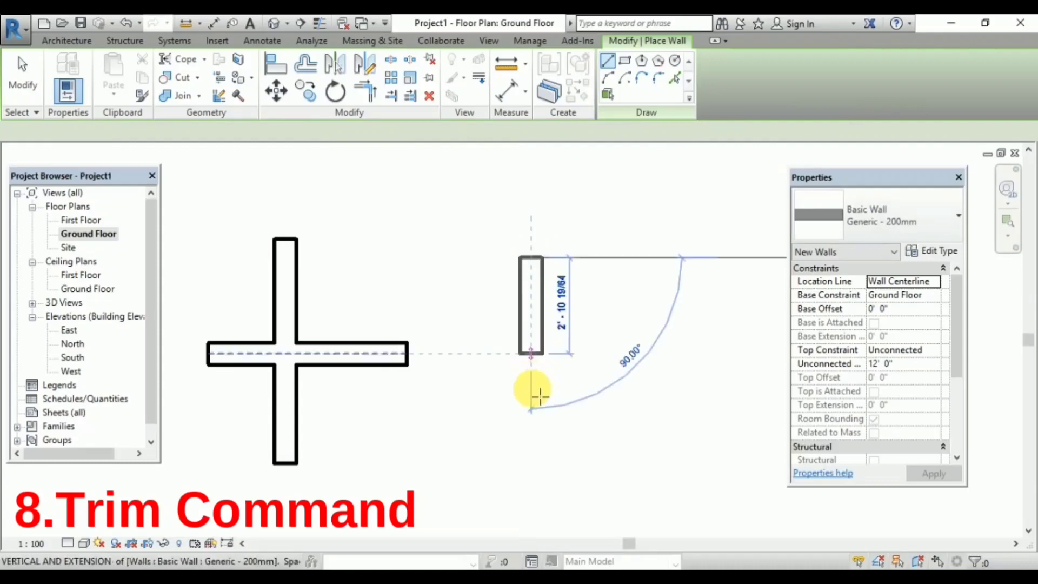
pyautogui.click(565, 402)
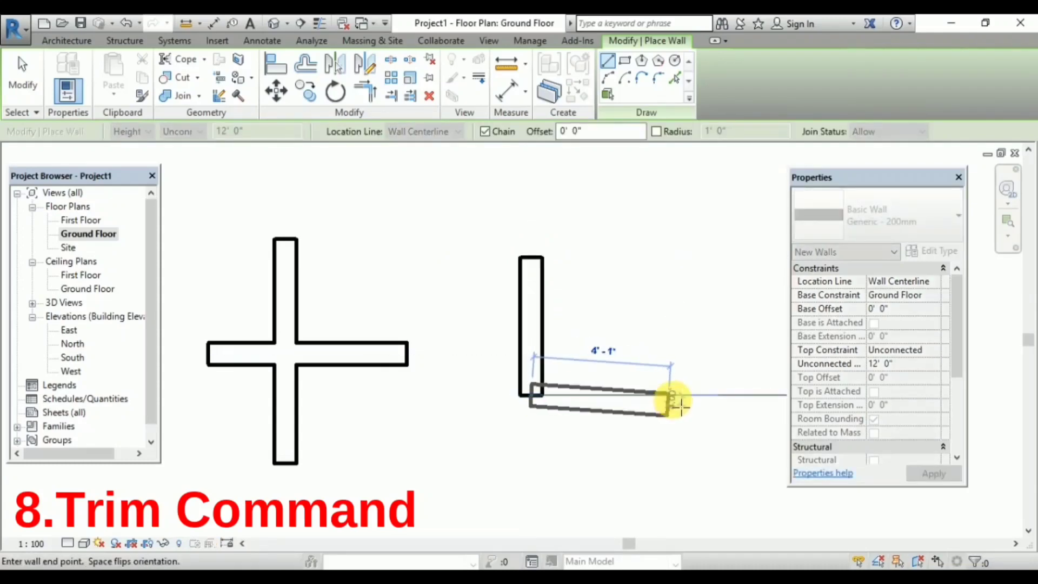
pyautogui.click(675, 395)
pyautogui.press('Escape')
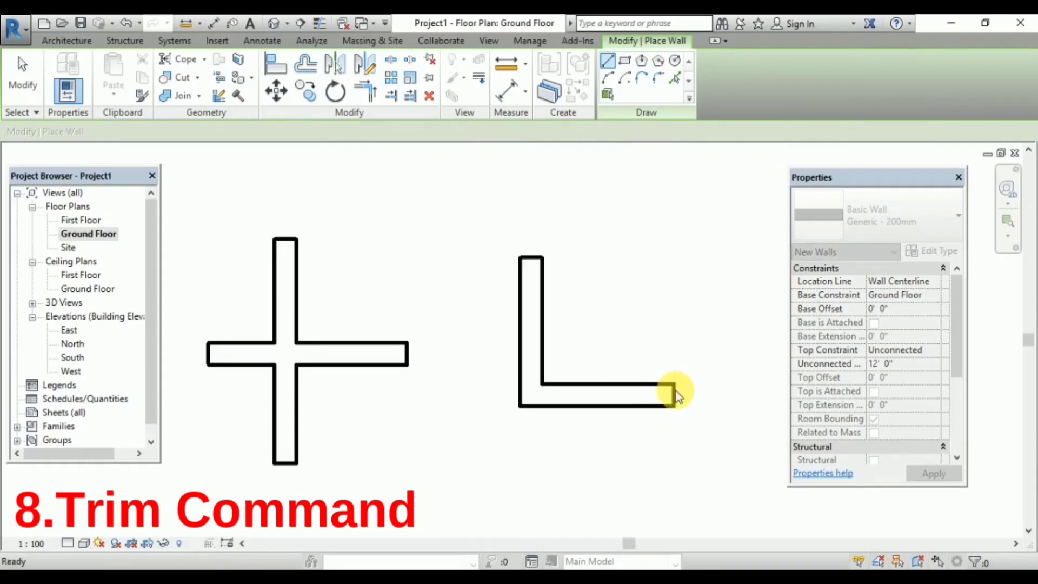
# Draw a short wall straight down from the L's corner, extending its vertical leg to make a sideways T.
pyautogui.click(532, 395)
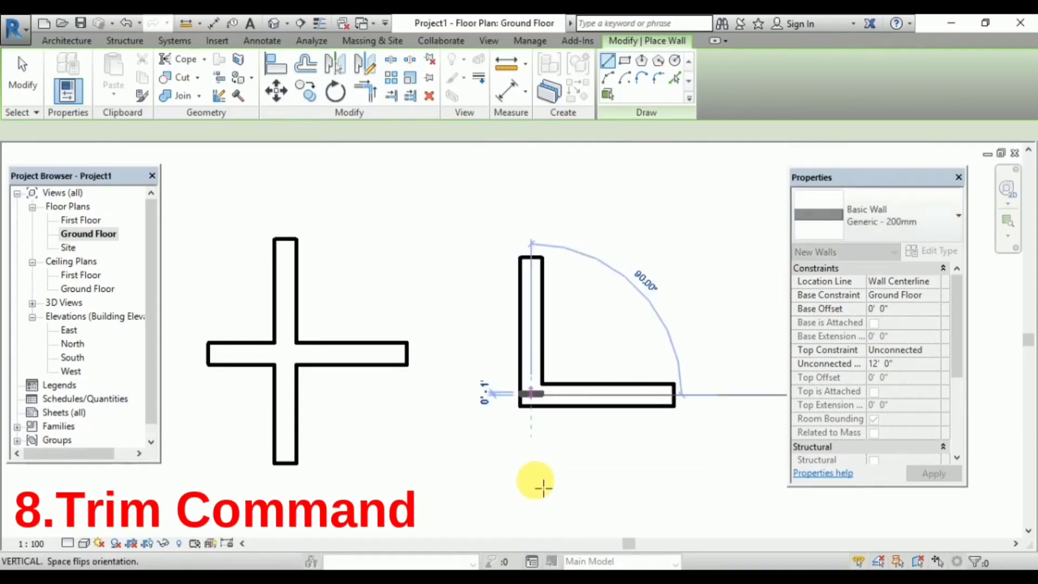
pyautogui.click(540, 444)
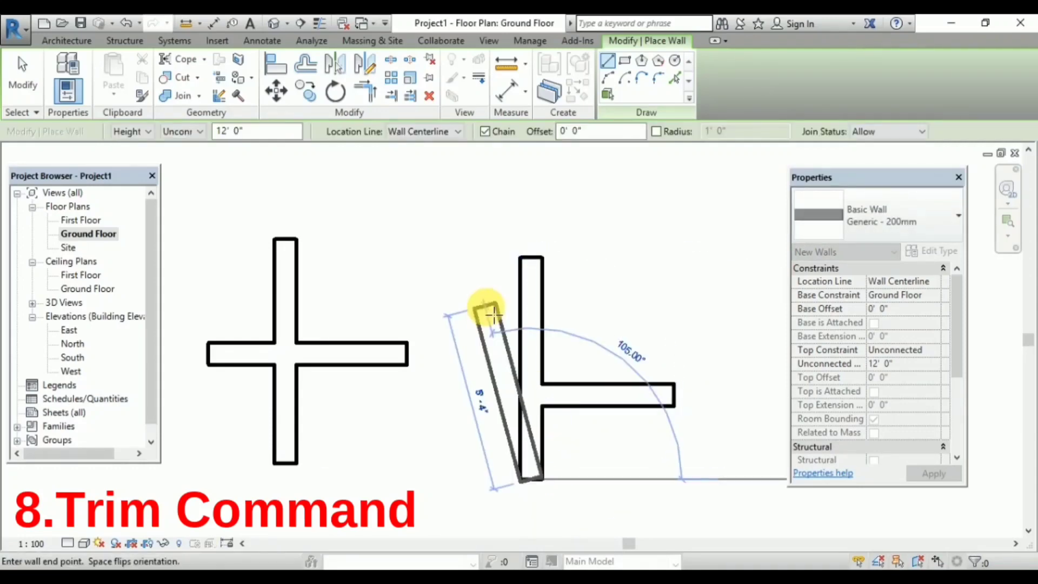
pyautogui.press('Escape')
pyautogui.press('Escape')
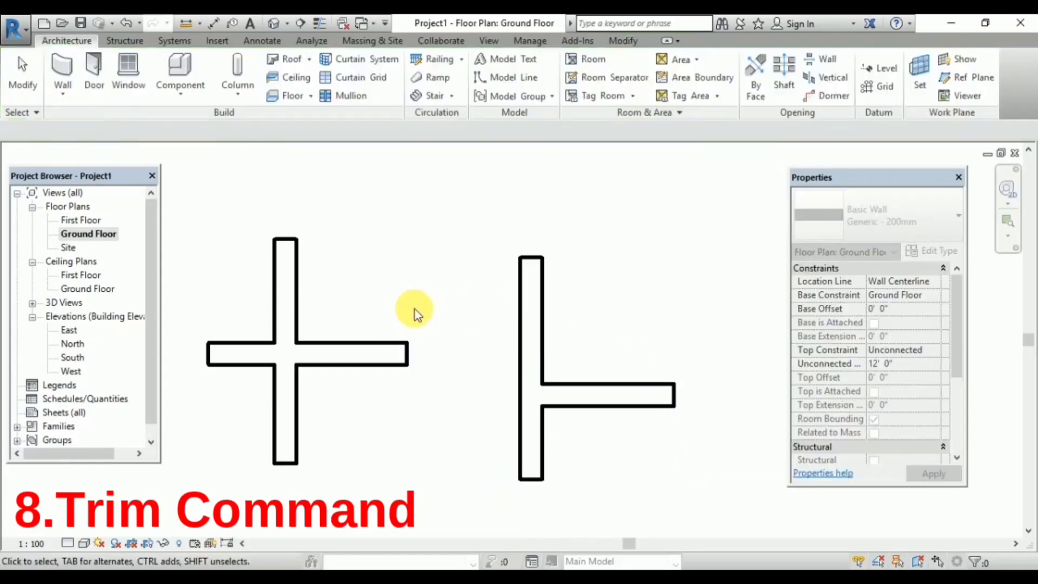
# Trim the sideways T to a corner, keeping its horizontal wall and upper vertical part, and undo the trim.
pyautogui.press('t')
pyautogui.press('r')
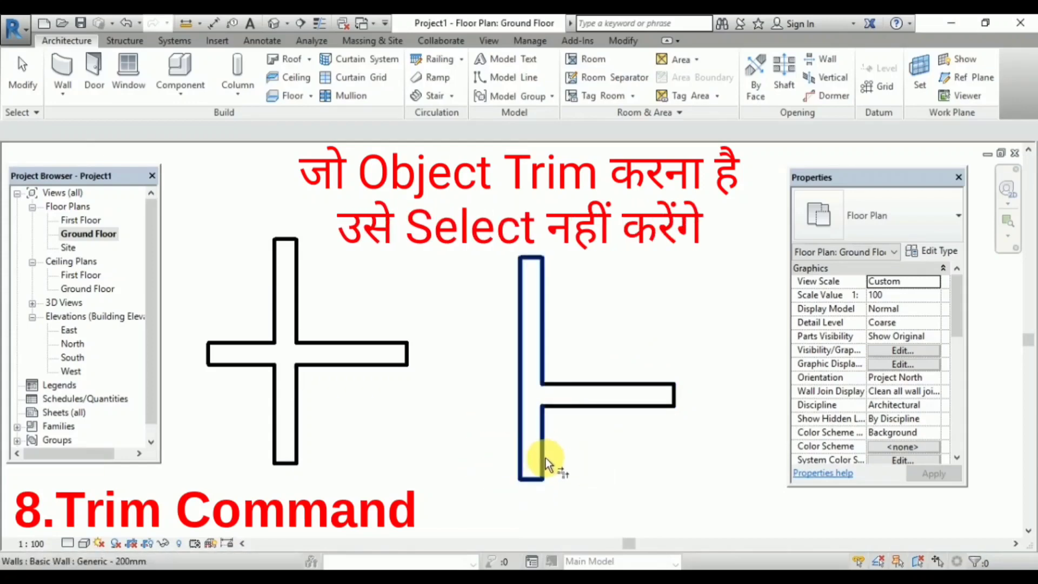
pyautogui.click(564, 395)
pyautogui.click(530, 308)
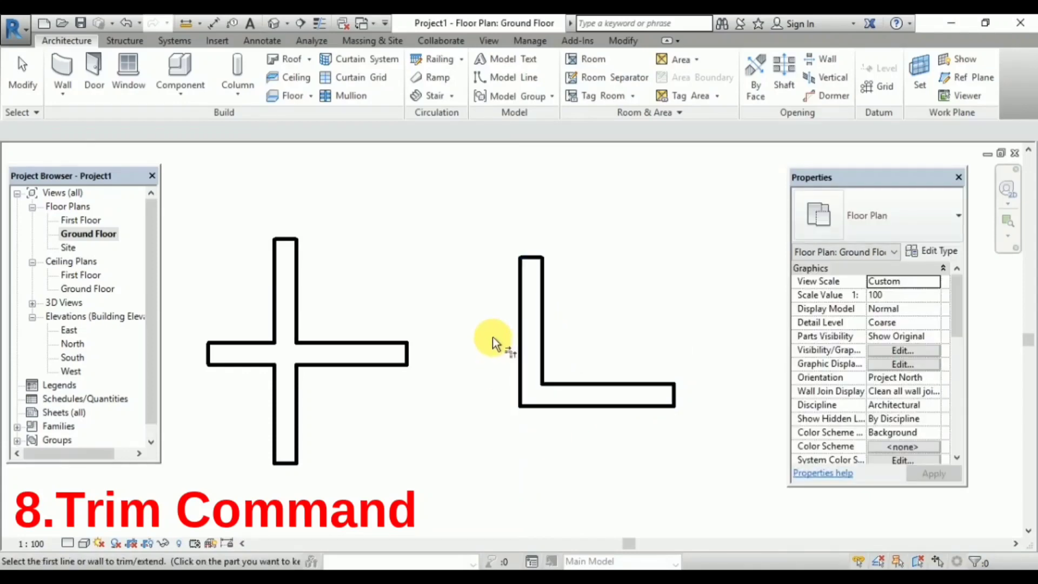
pyautogui.press('Escape')
pyautogui.hotkey('ctrl', 'z')
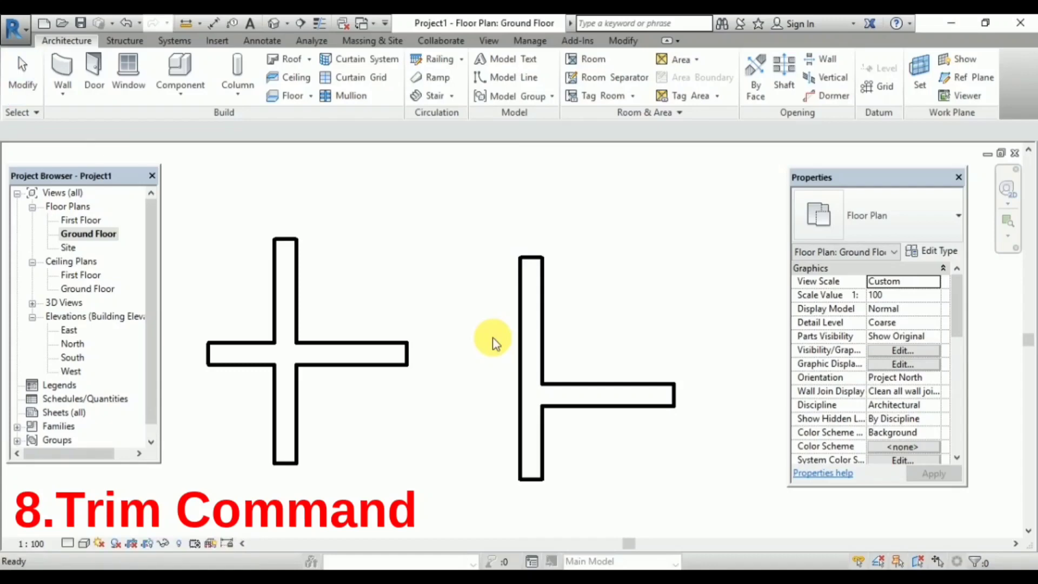
pyautogui.press('Escape')
# Trim the sideways T to a corner, keeping its horizontal wall and the lower part of the vertical wall.
pyautogui.press('t')
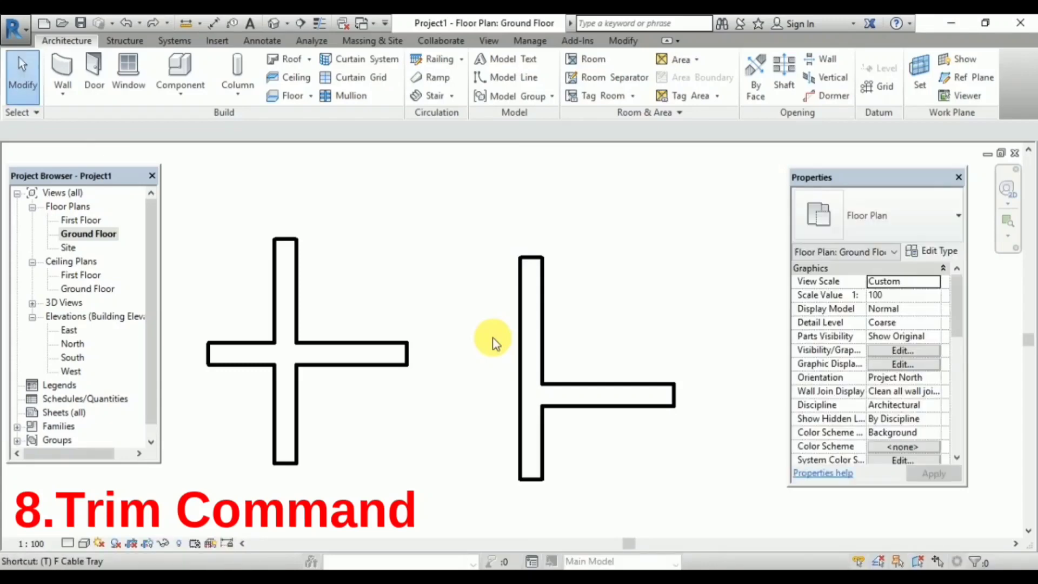
pyautogui.press('r')
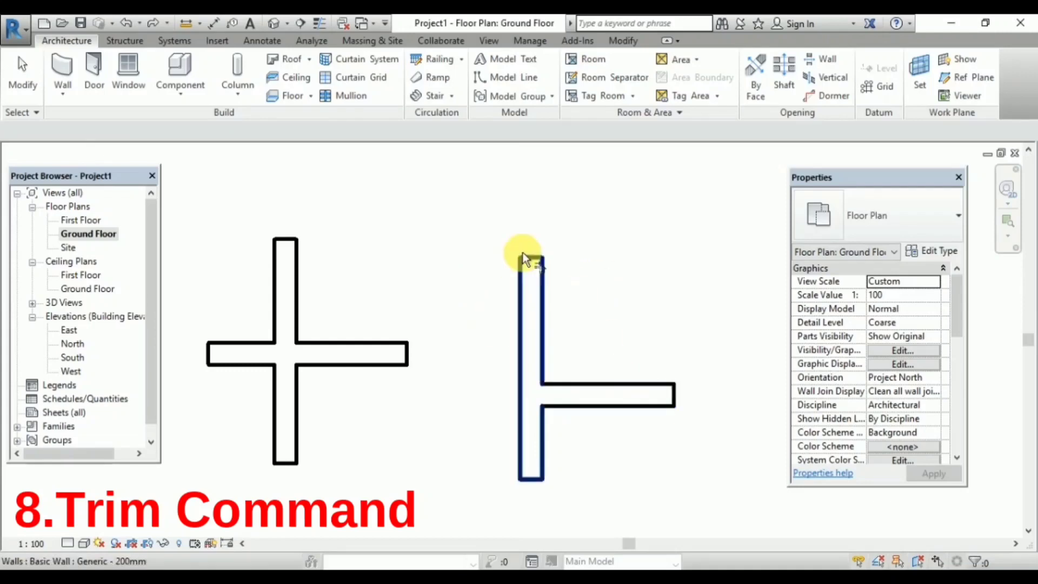
pyautogui.click(617, 403)
pyautogui.click(469, 410)
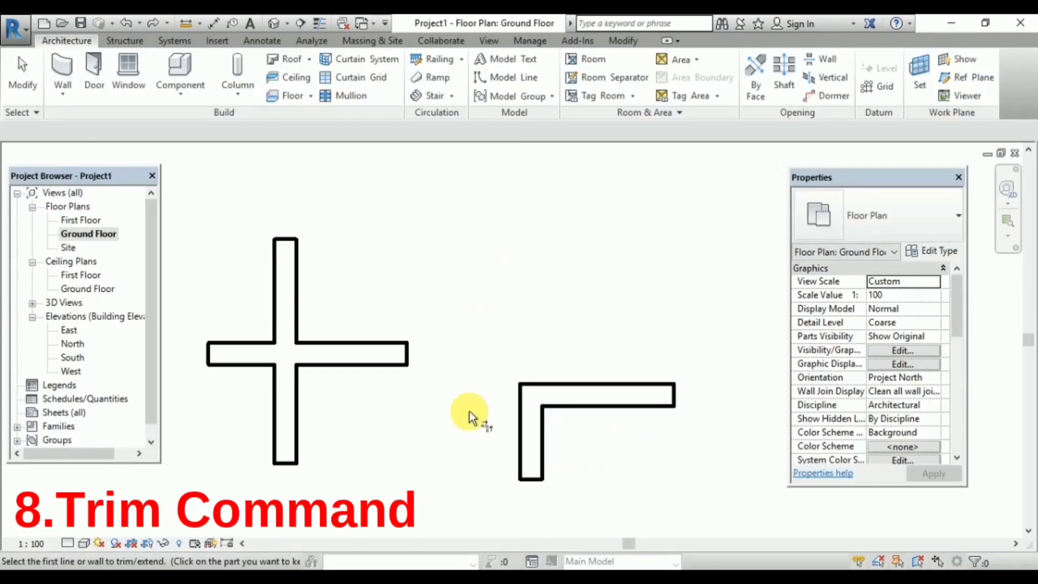
pyautogui.press('Escape')
pyautogui.press('Escape')
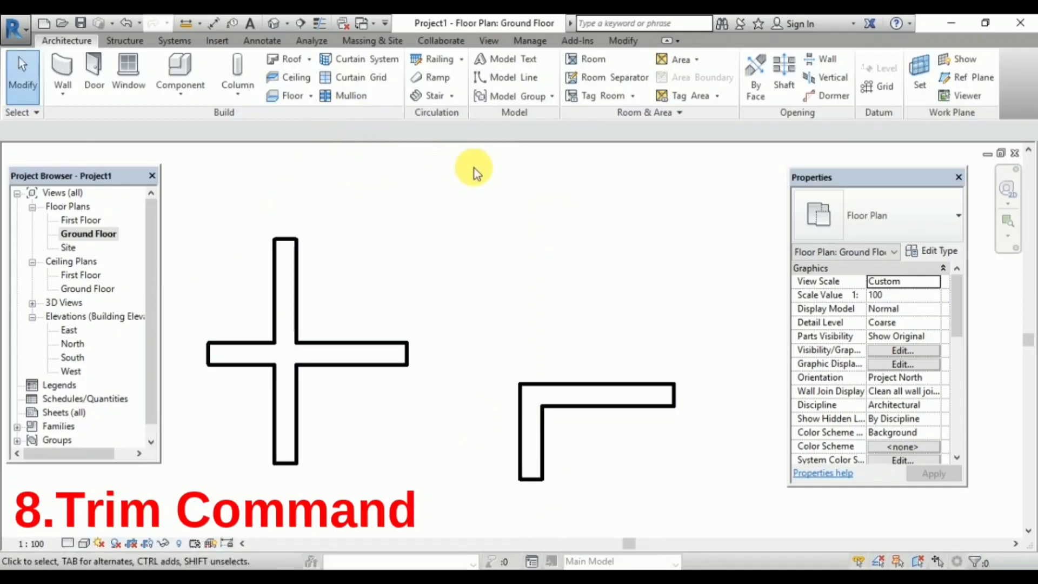
# Trim the crossing walls to a corner, keeping the lower arm and the left arm.
pyautogui.click(621, 44)
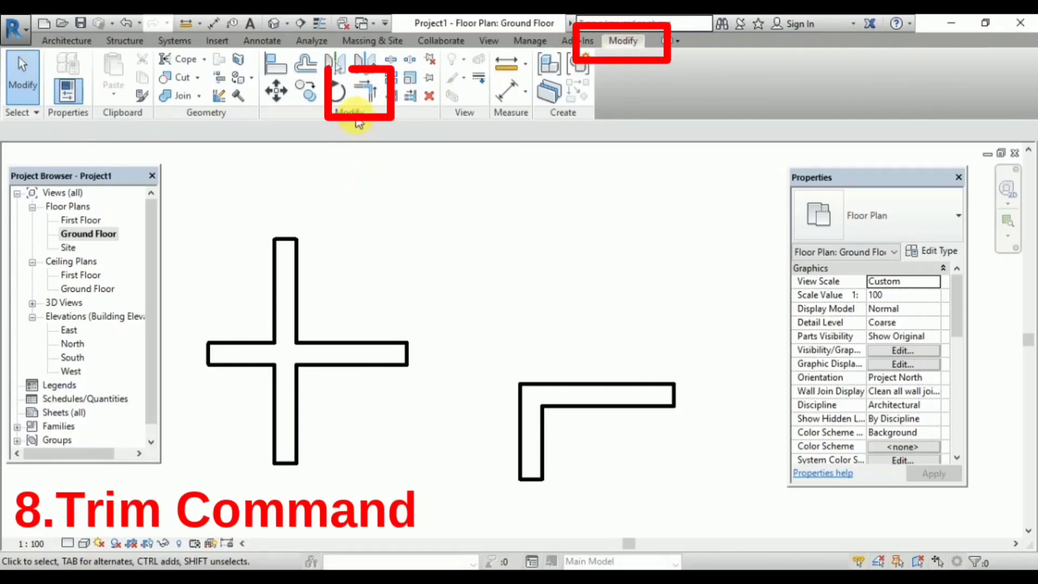
pyautogui.click(371, 96)
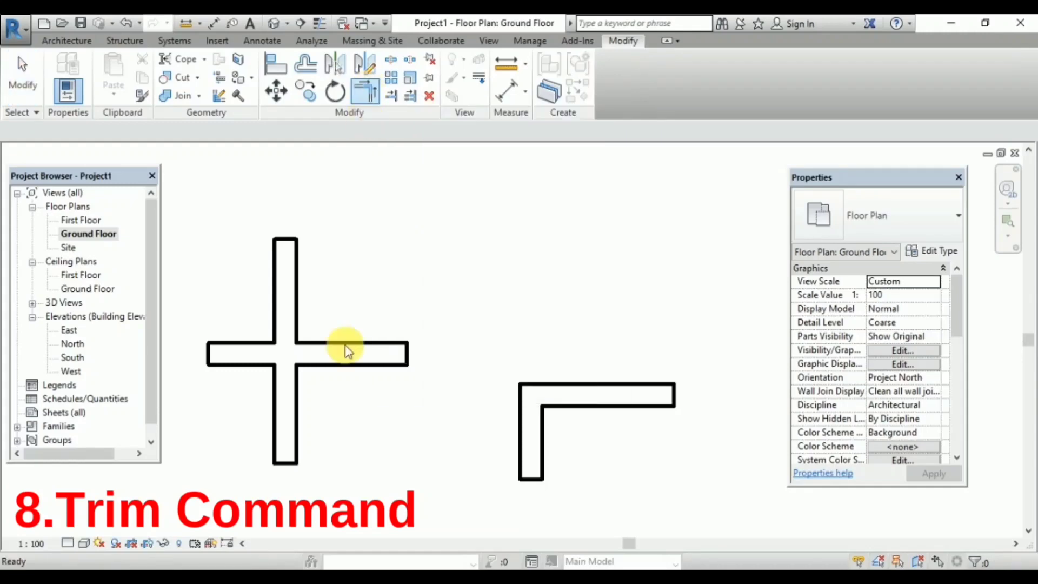
pyautogui.click(297, 425)
pyautogui.click(250, 359)
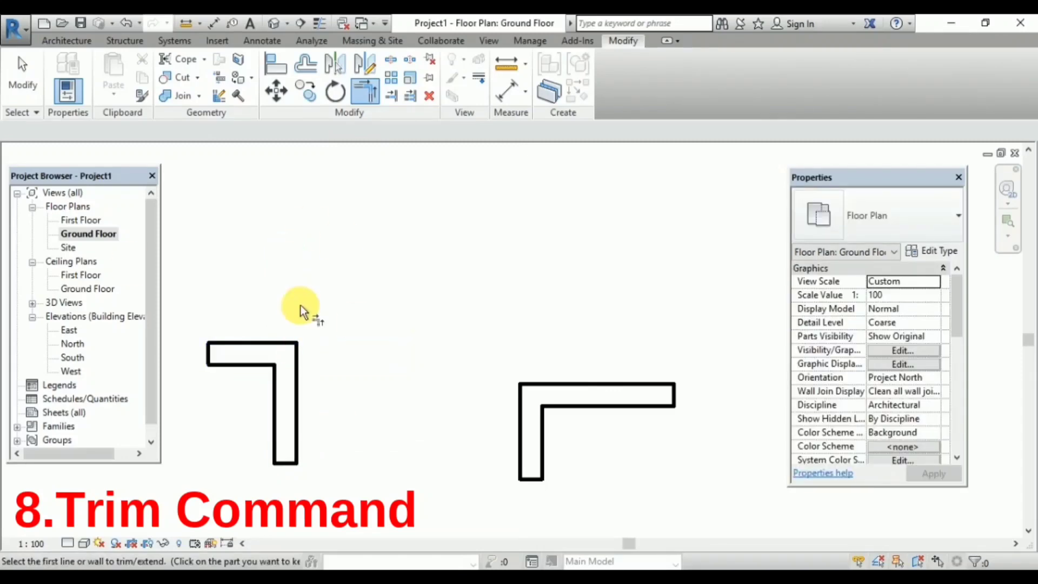
pyautogui.press('Escape')
pyautogui.press('Escape')
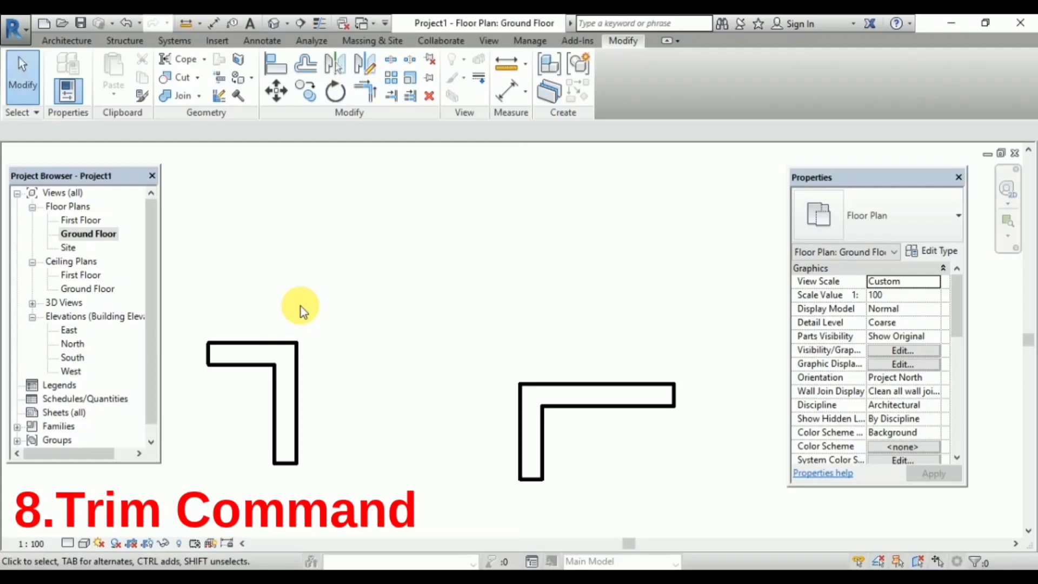
# Delete both trimmed L-shaped wall pairs from the Ground Floor plan.
pyautogui.moveTo(300, 308); pyautogui.dragTo(356, 278, button='middle')
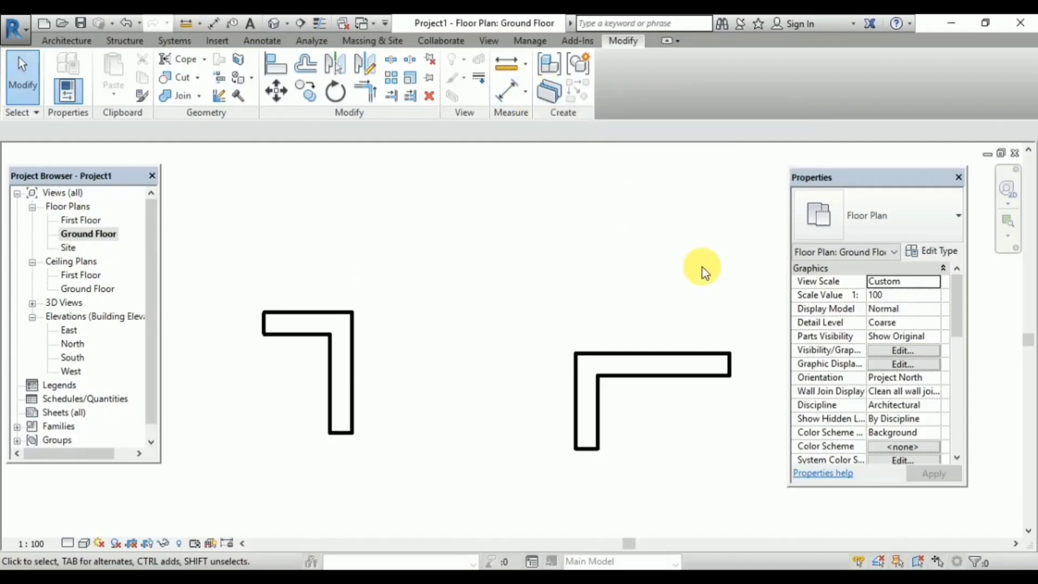
pyautogui.moveTo(764, 271); pyautogui.dragTo(289, 415)
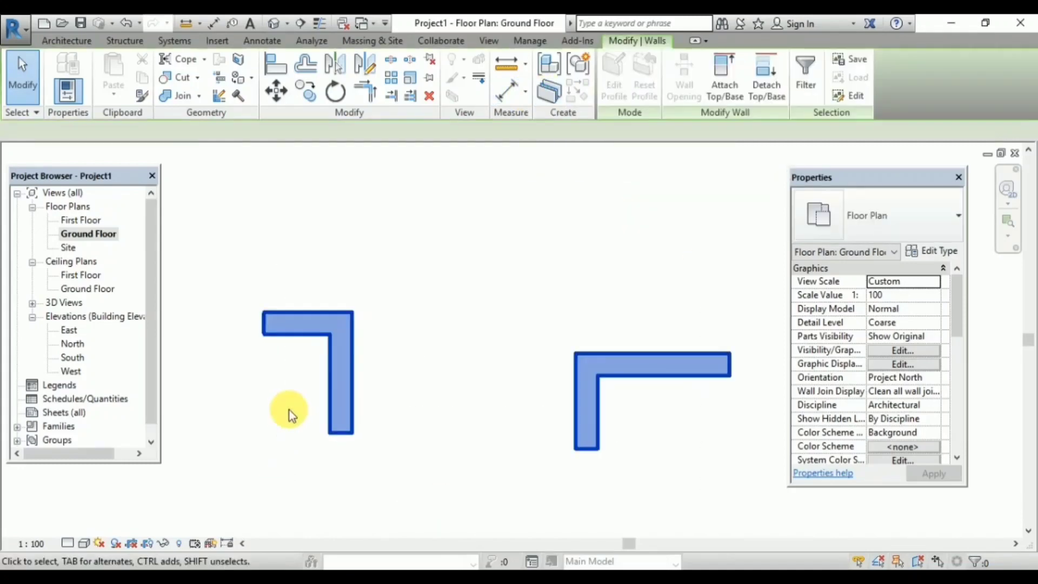
pyautogui.press('Delete')
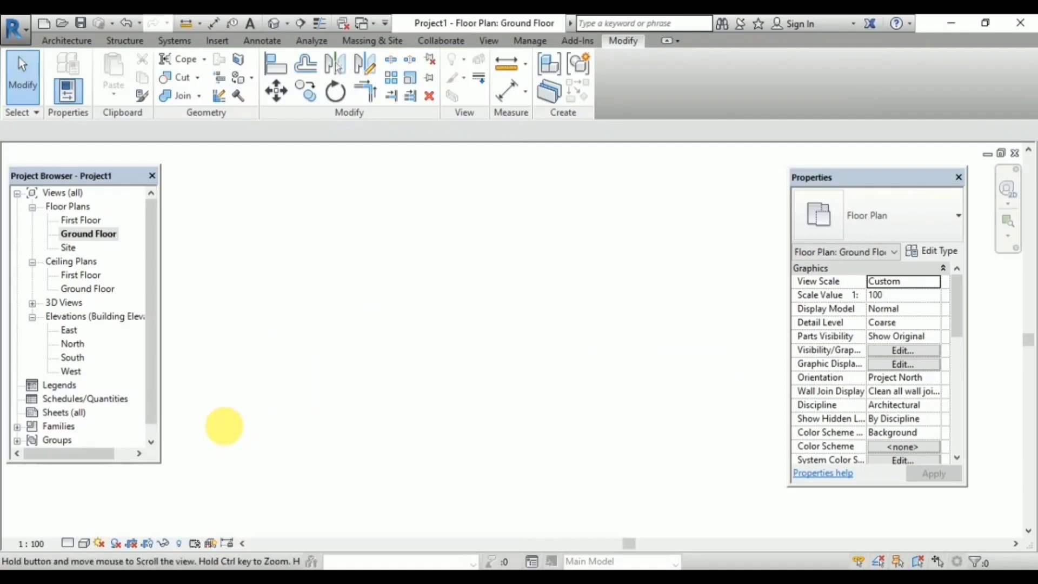